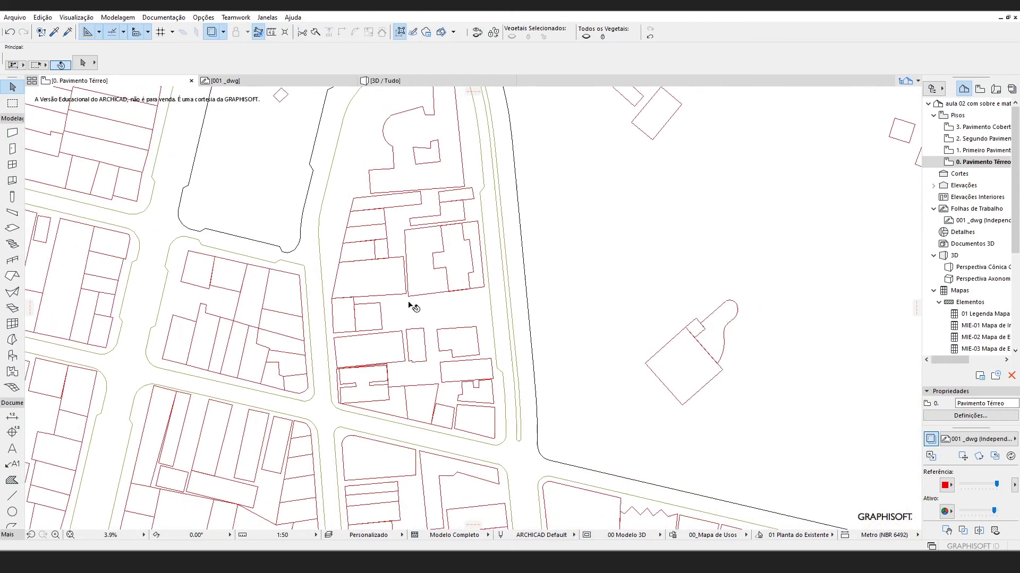
Review the rule list of the 00_Mapa de Usos graphic override combination
scroll(478, 286, down, 2)
middle_drag(479, 295, 412, 316)
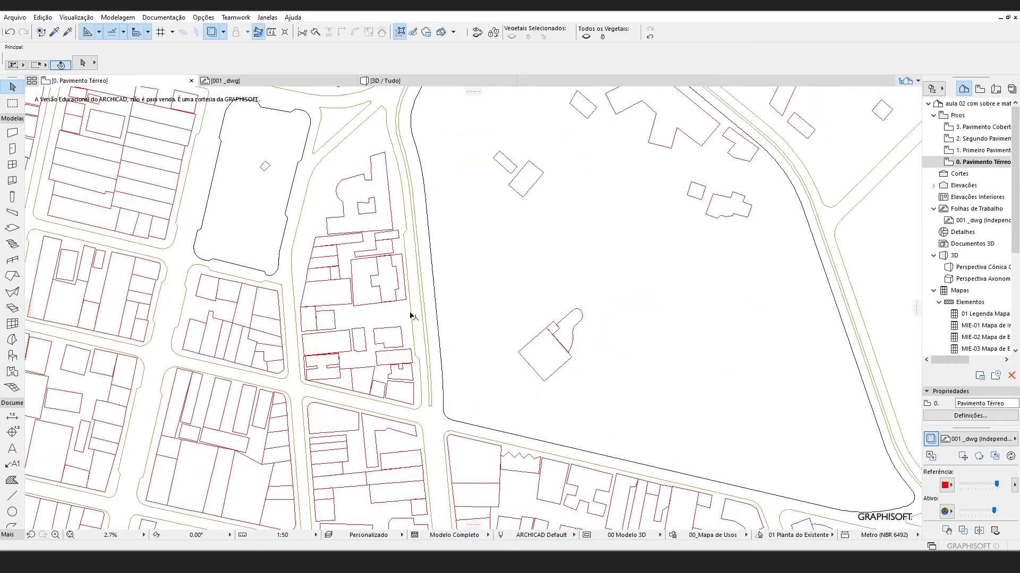
click(673, 536)
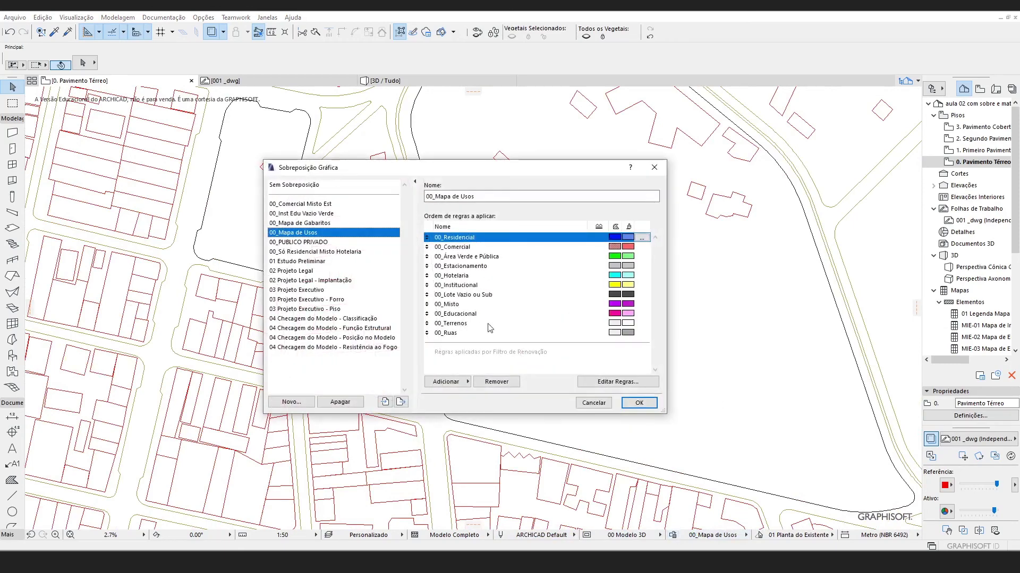
click(645, 405)
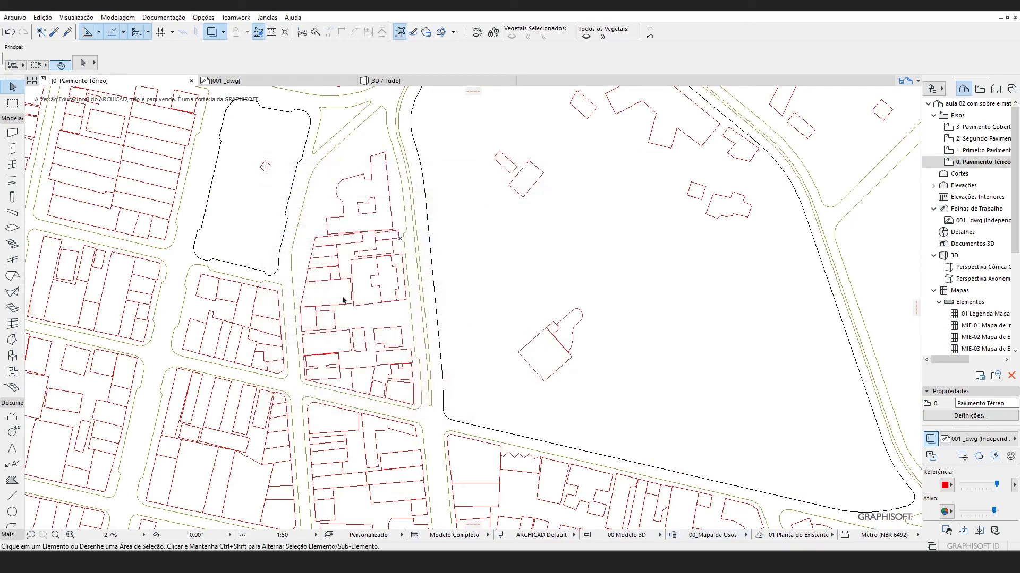
Fill the four-sided lot beside the cross-shaped footprint with a 9 m high polygonal wall using the current institutional settings
scroll(303, 345, up, 2)
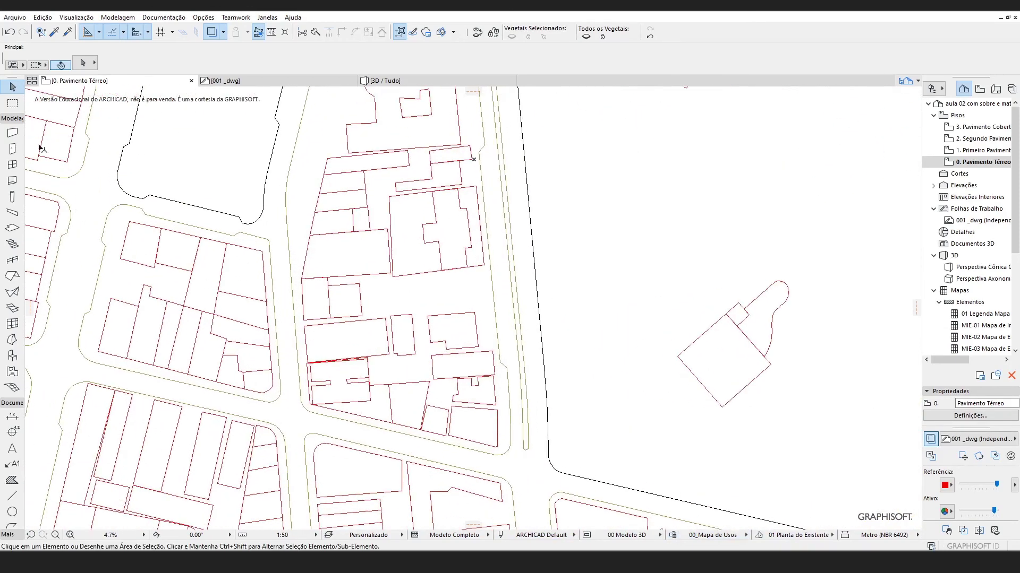
click(13, 133)
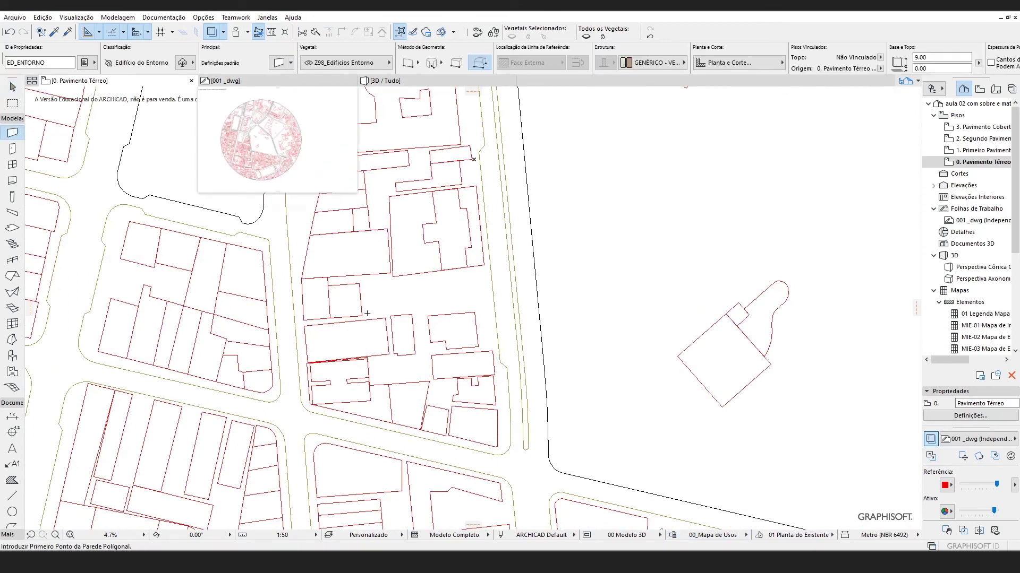
key(space)
click(354, 247)
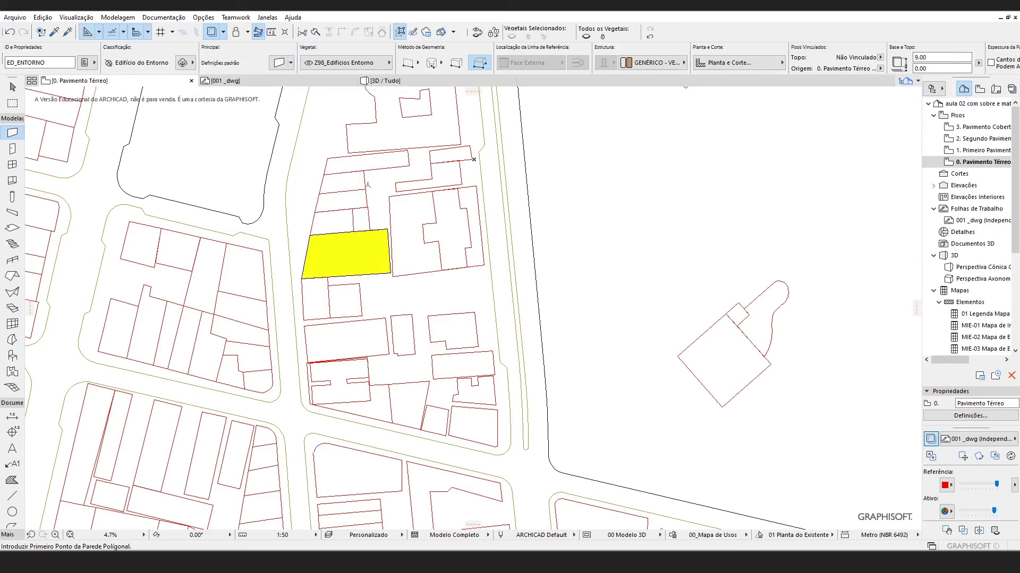
Load the RESIDENCIAL_17 A 20 PAV wall favorite from 01_RESIDENCIAL and fill the cross-shaped tower footprint with it
click(291, 63)
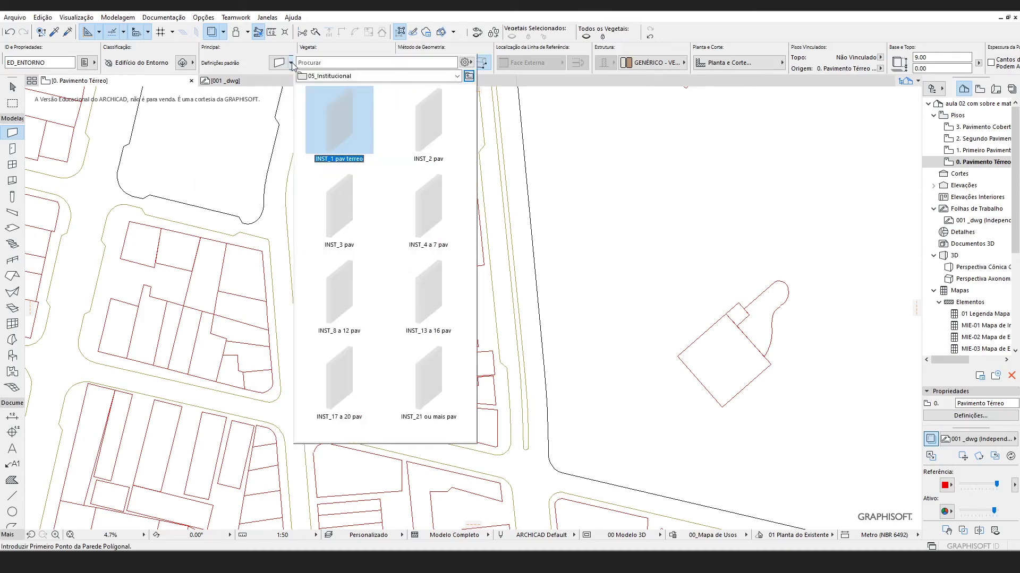
click(469, 76)
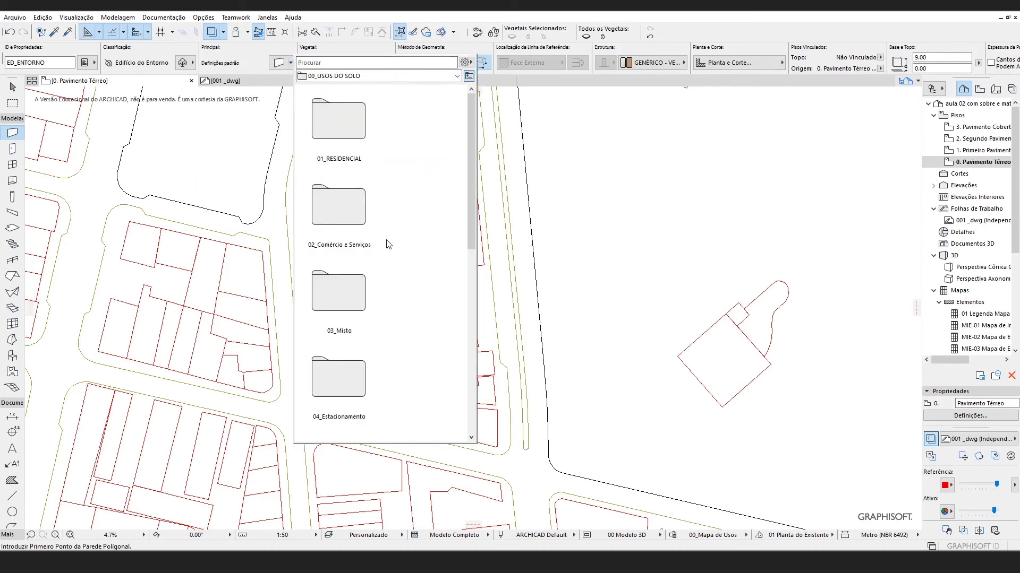
scroll(461, 171, down, 1)
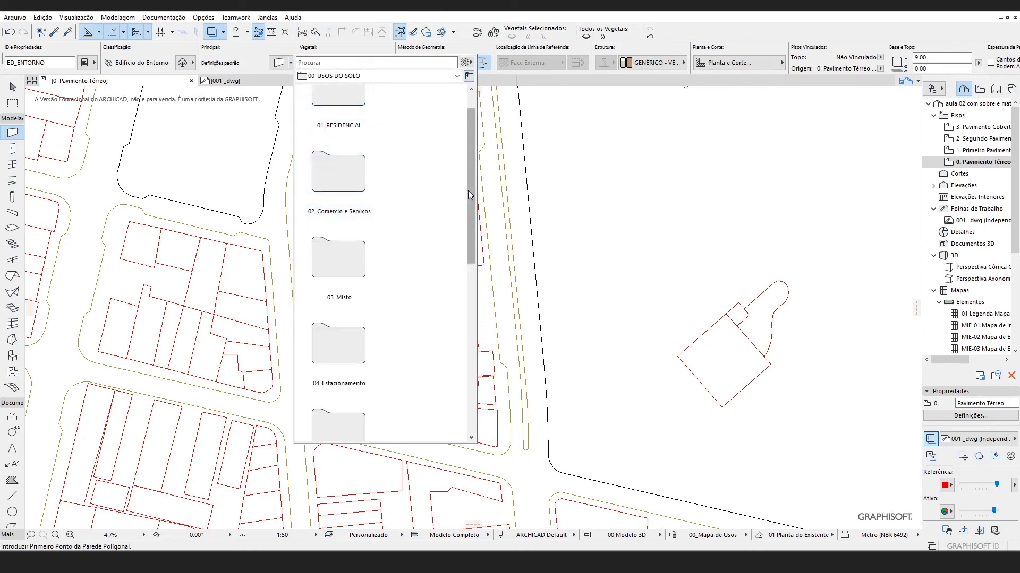
drag(469, 193, 467, 330)
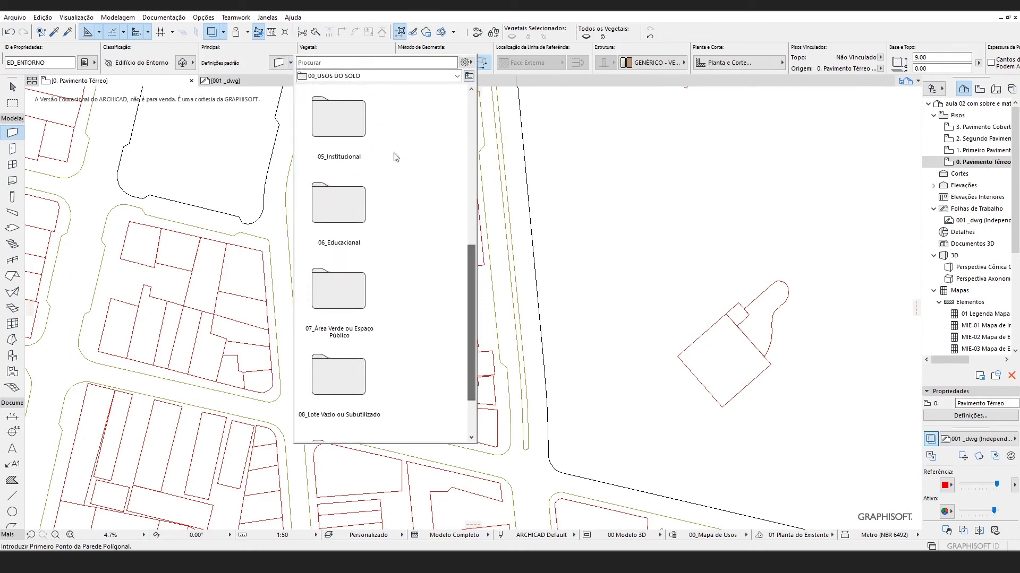
scroll(425, 375, up, 6)
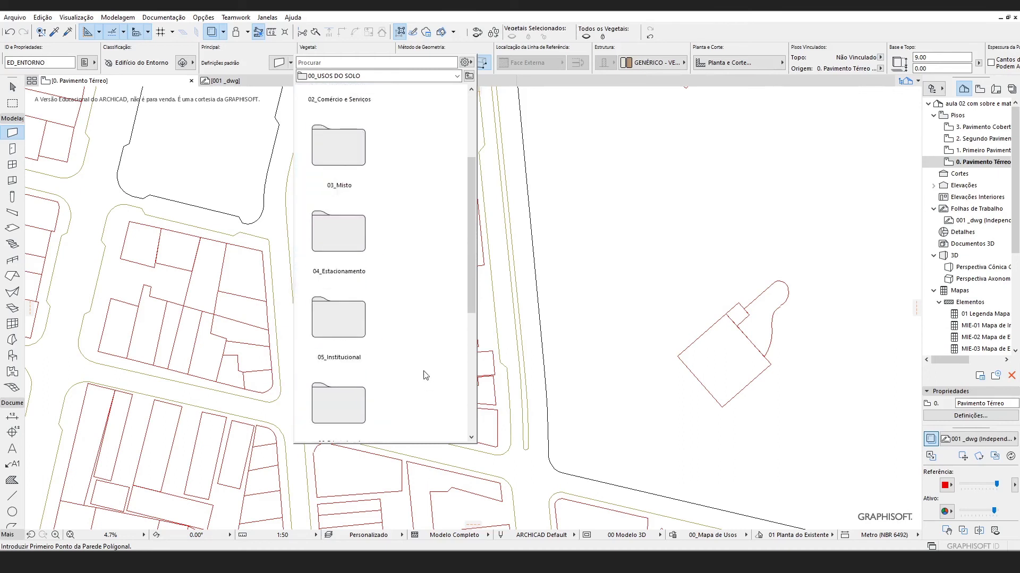
scroll(372, 297, up, 2)
double_click(348, 139)
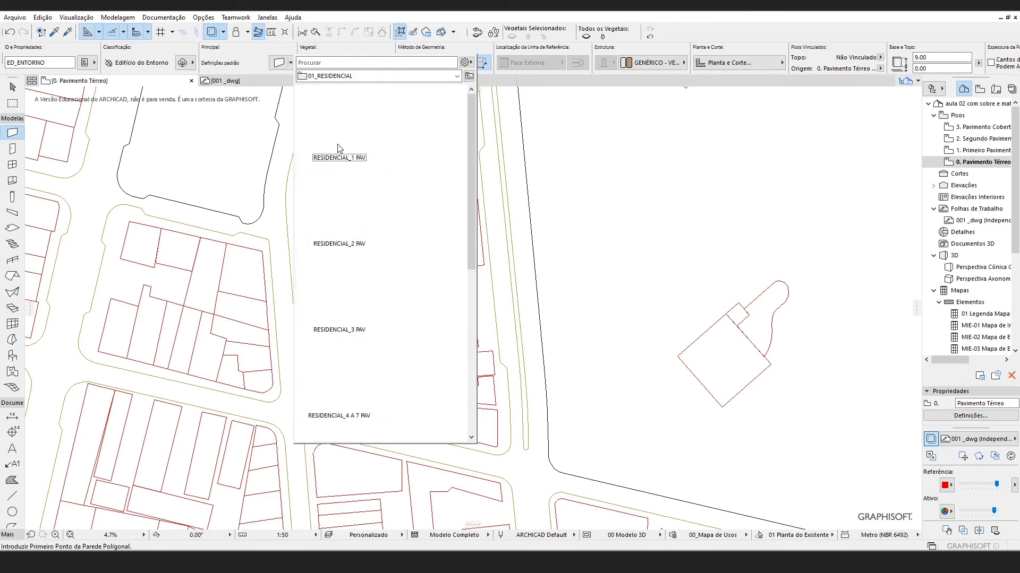
scroll(348, 275, down, 5)
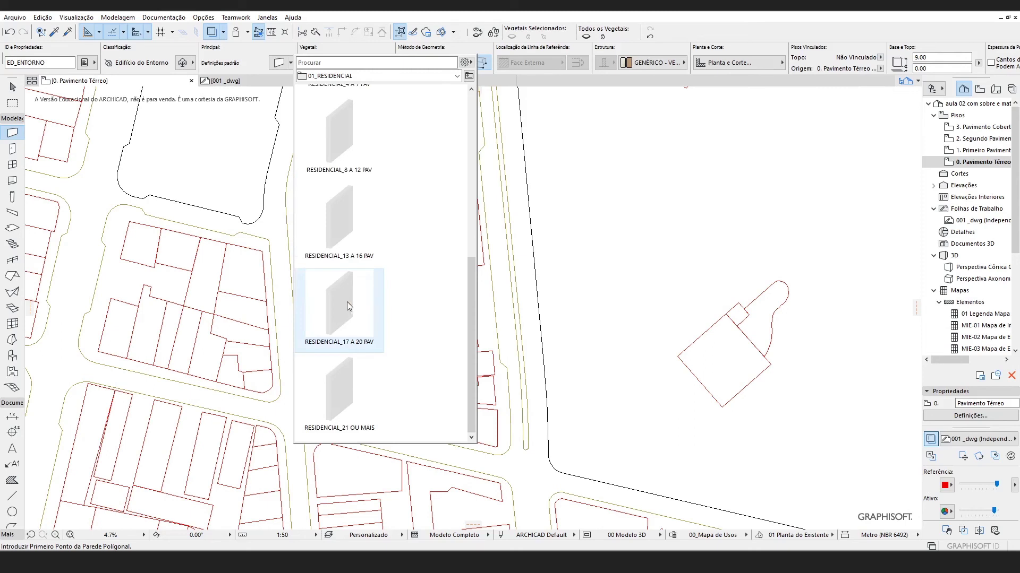
click(347, 306)
click(447, 229)
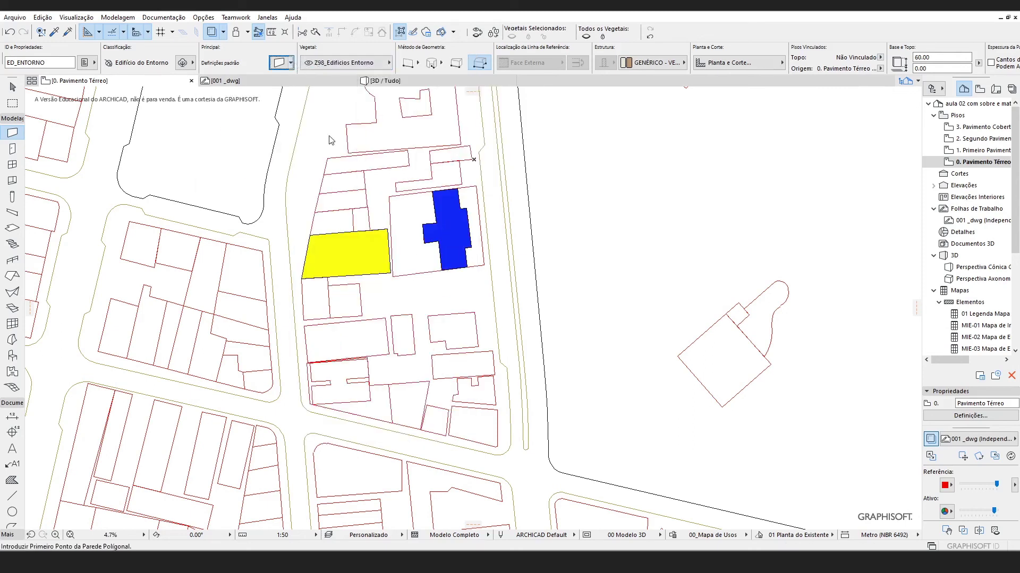
Load the RESIDENCIAL_1 PAV favorite and fill the two lot areas flanking the tower footprint
click(313, 63)
click(336, 125)
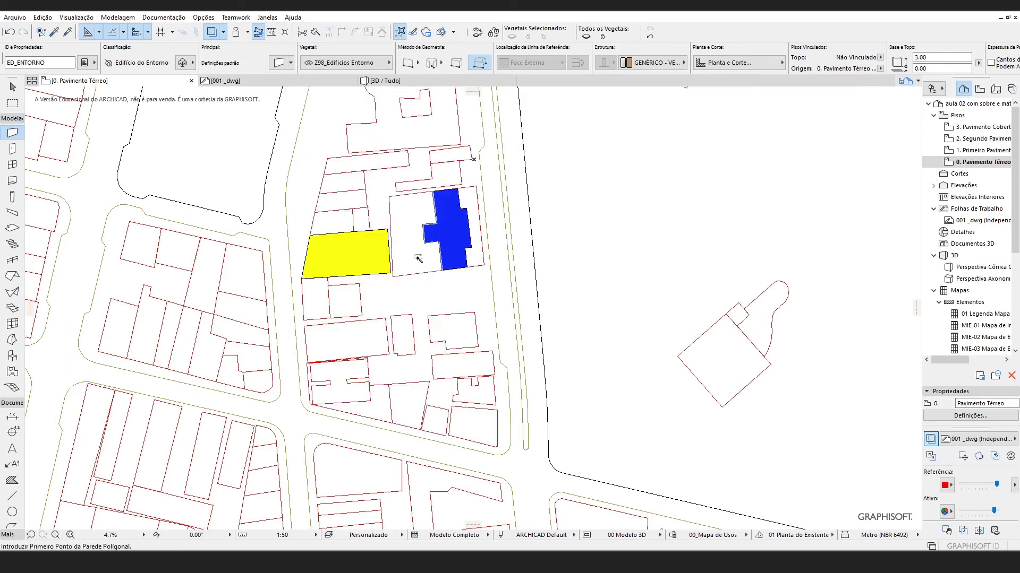
click(417, 260)
click(465, 196)
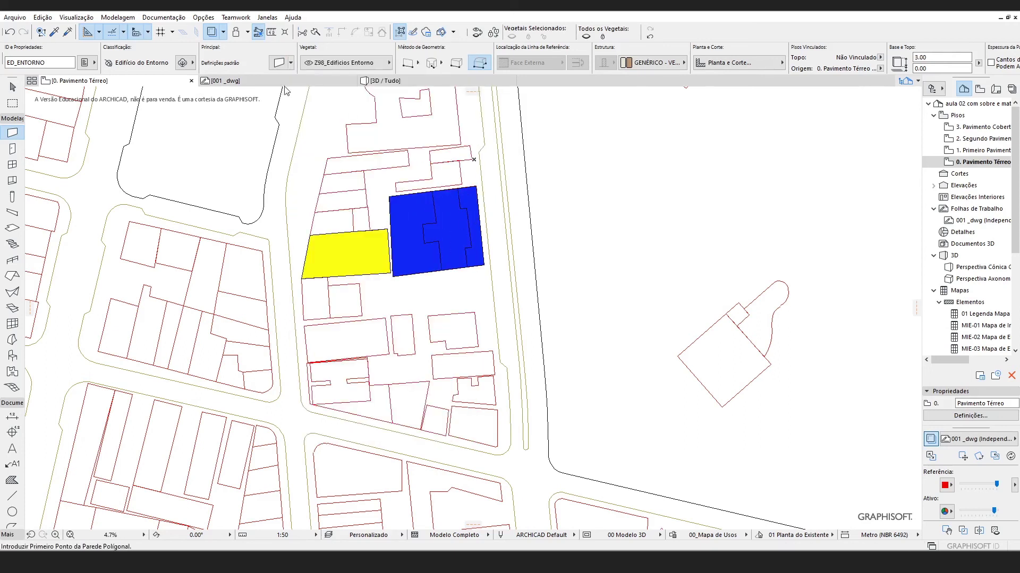
Load the EDU_3 pav favorite from 06_Educacional and fill the curved building outline at the block's north end
click(345, 62)
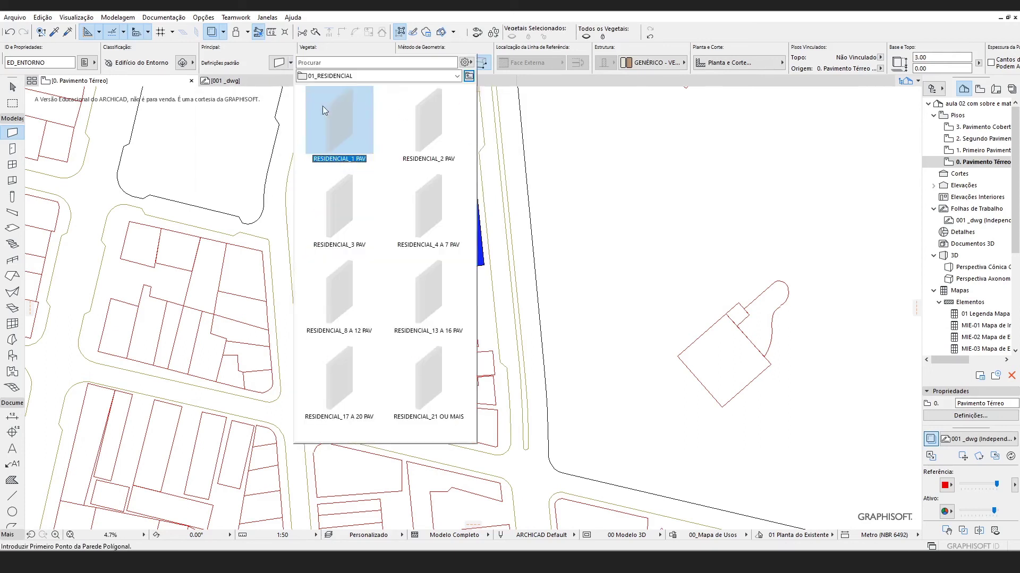
click(469, 76)
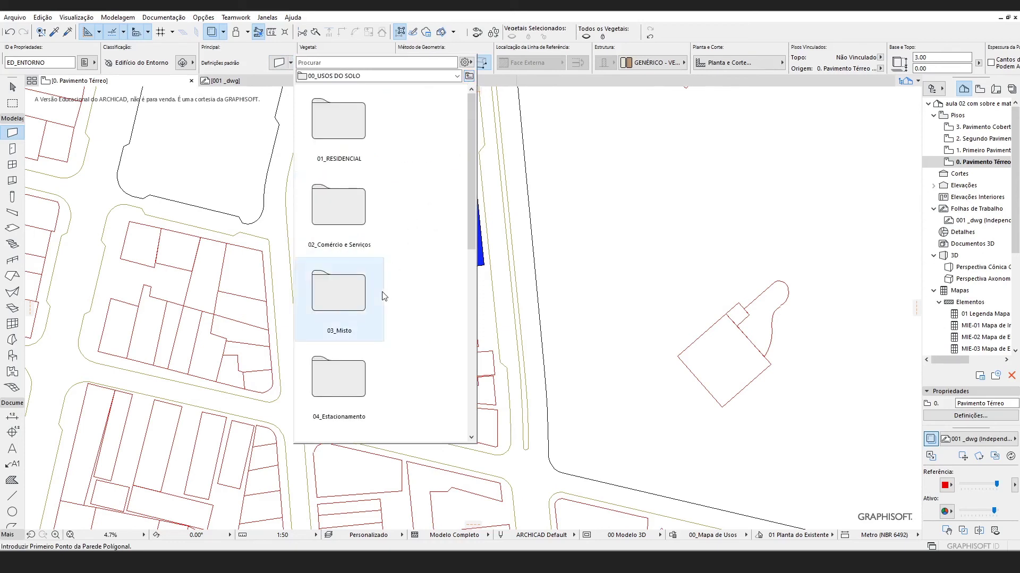
scroll(345, 298, down, 2)
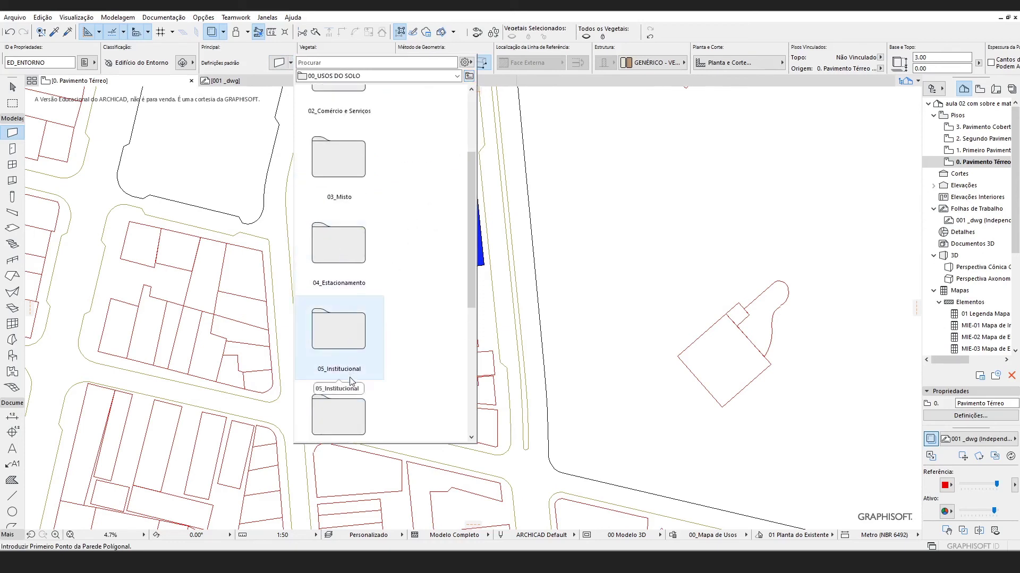
double_click(350, 406)
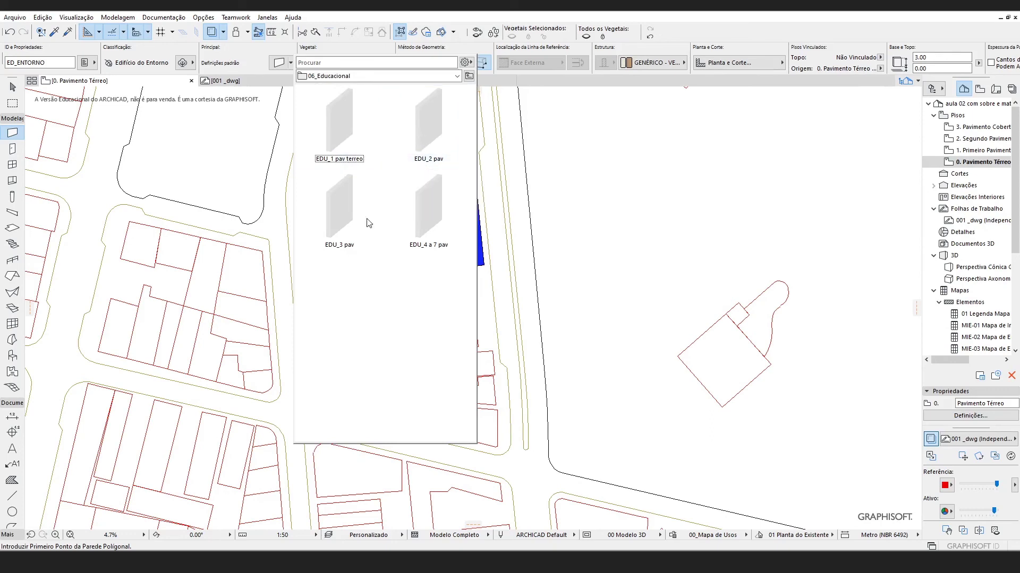
click(340, 209)
middle_drag(500, 173, 476, 298)
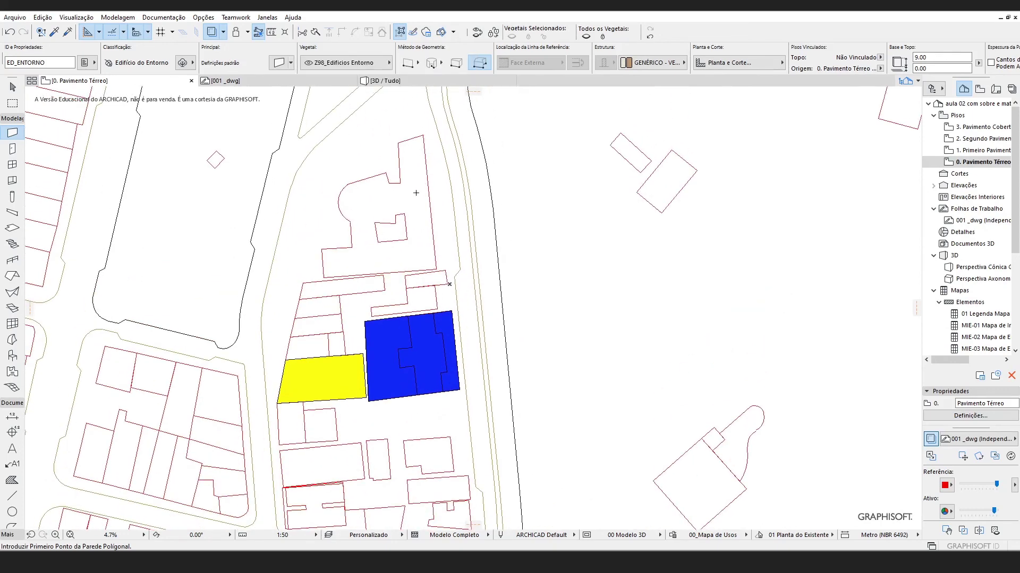
click(412, 198)
key(Escape)
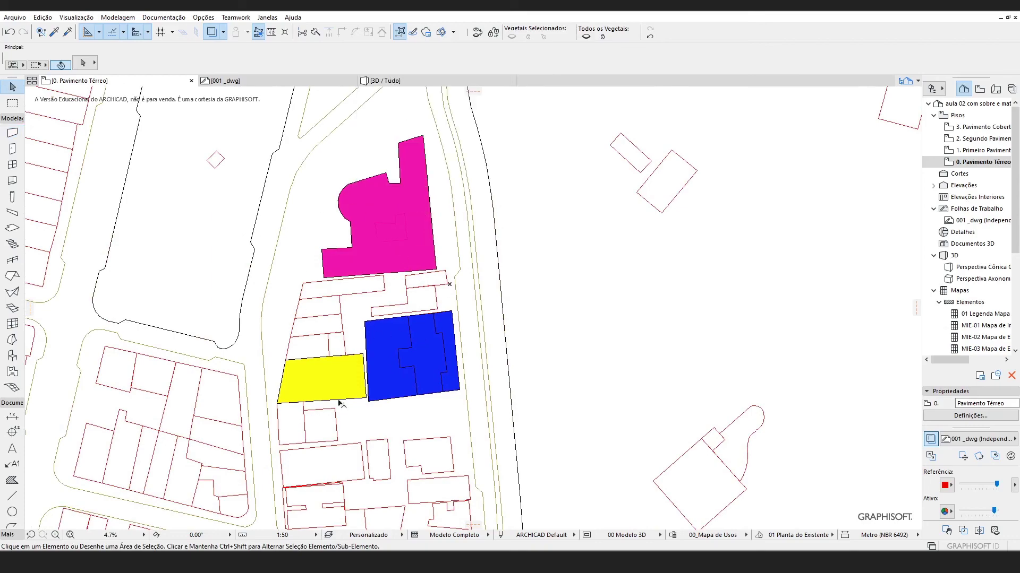
Open the 3D view of the whole model and apply the 00_Mapa de Usos graphic override
scroll(568, 268, down, 3)
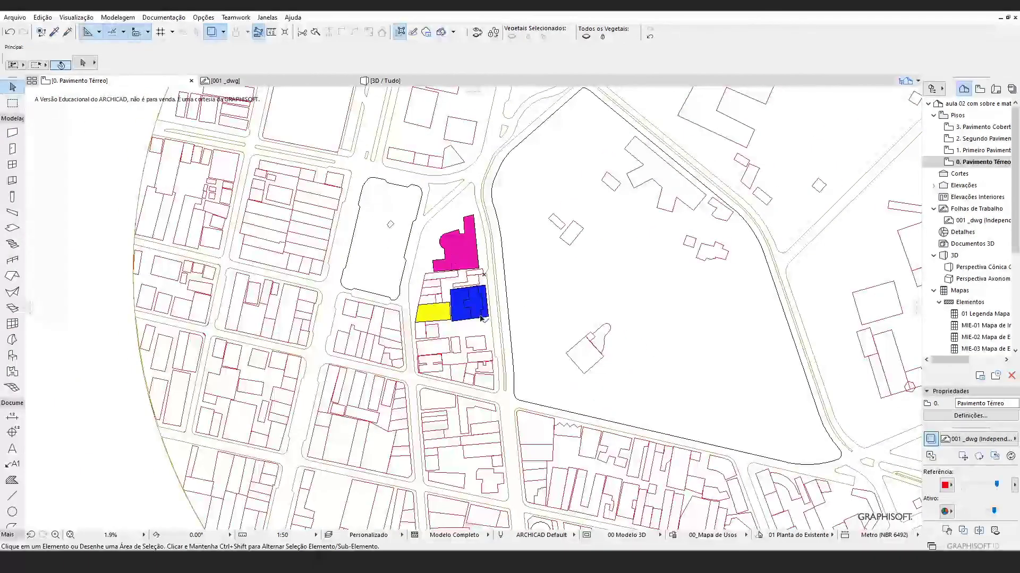
scroll(485, 312, up, 3)
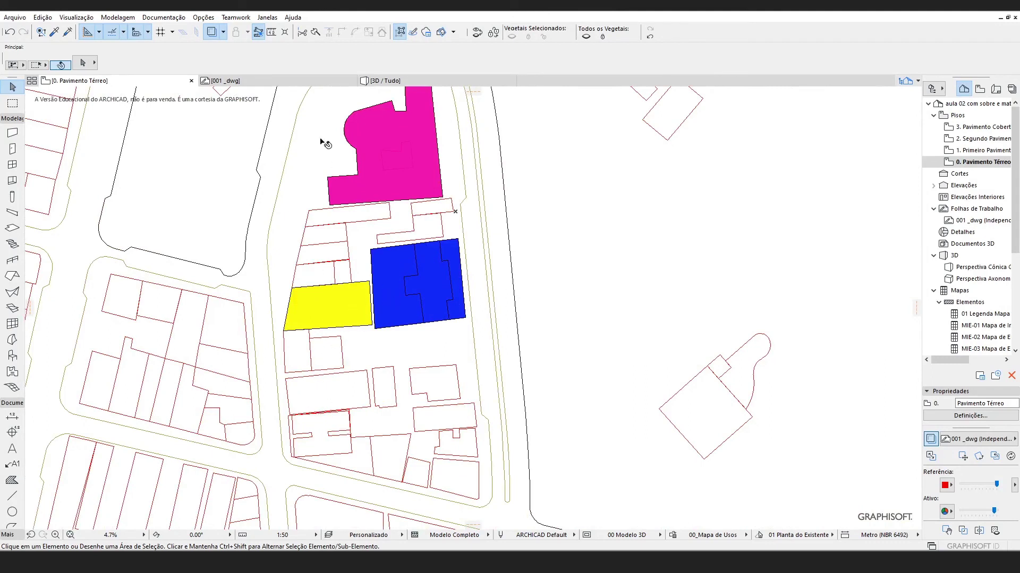
click(382, 81)
shift+middle_drag(451, 287, 556, 497)
click(701, 535)
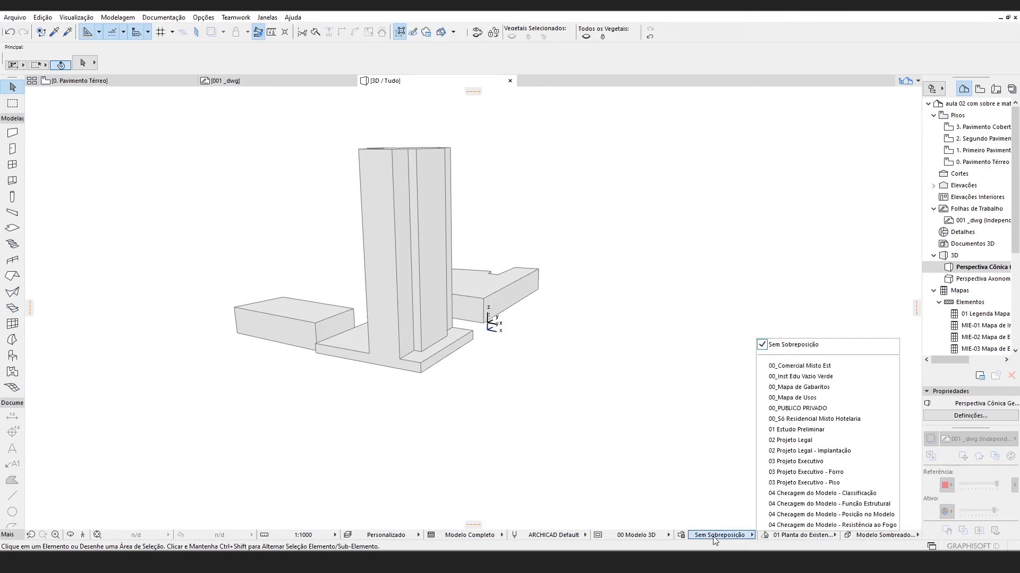
click(809, 398)
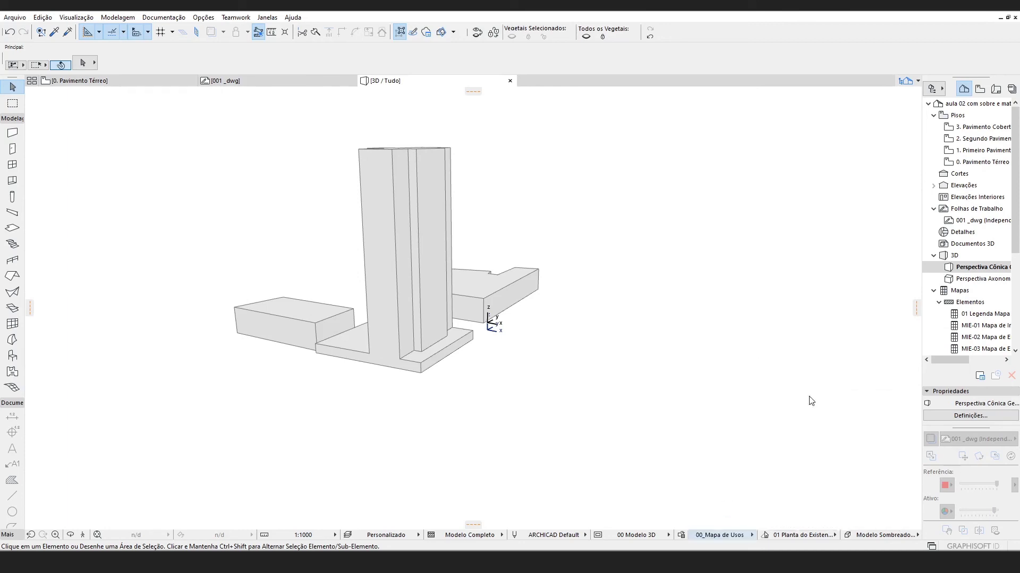
Inspect the color-coded building volumes in 3D and check the settings of the residential tower
mouse_move(445, 352)
shift+middle_down()
mouse_move(414, 305)
mouse_move(383, 310)
mouse_move(450, 349)
shift+middle_up()
shift+middle_drag(483, 258, 433, 313)
click(433, 313)
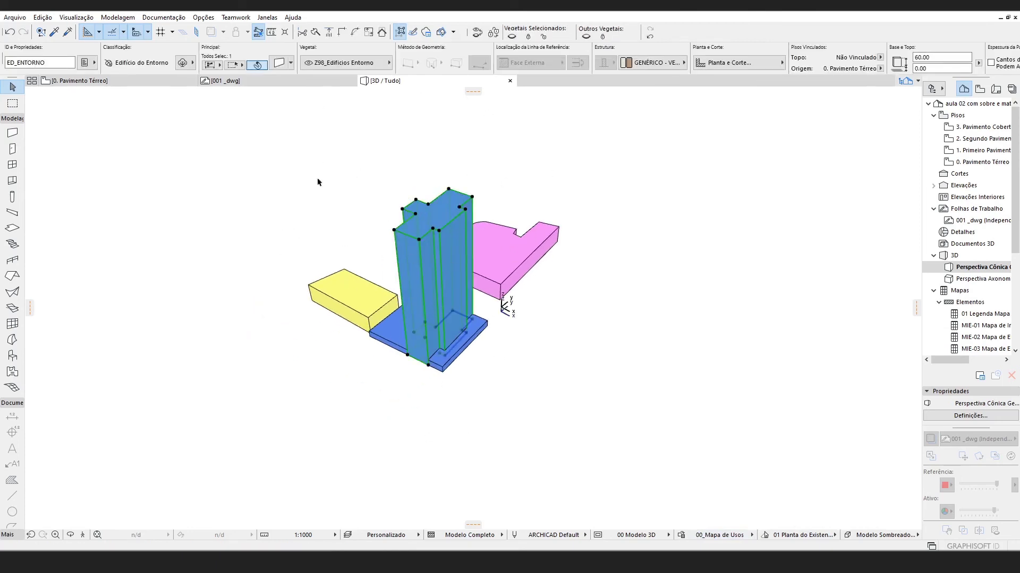
shift+middle_drag(530, 376, 433, 366)
key(Escape)
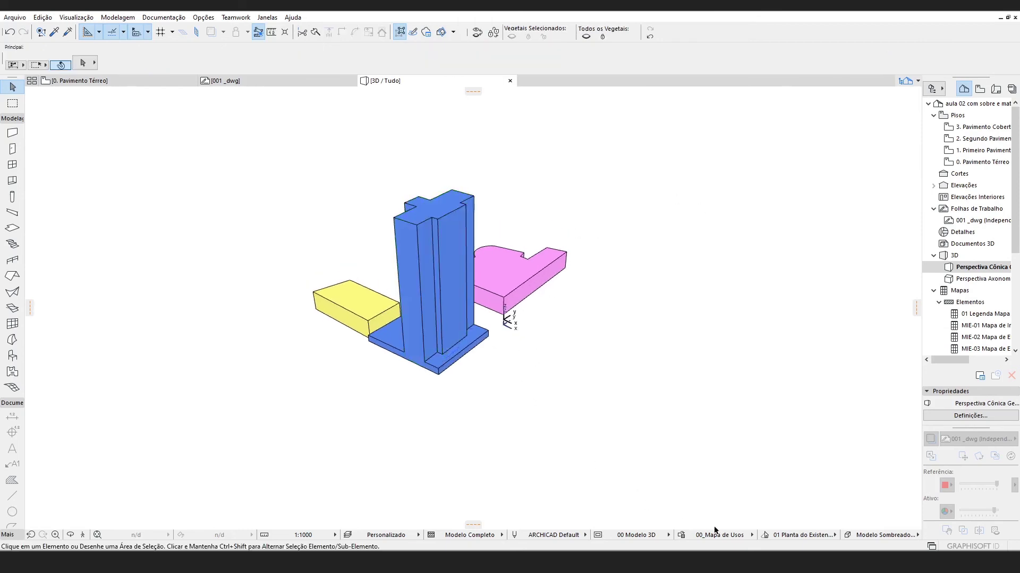
Set the 3D view's graphic override to Sem Sobreposição and show the hidden terrain and street layers
click(719, 535)
click(797, 344)
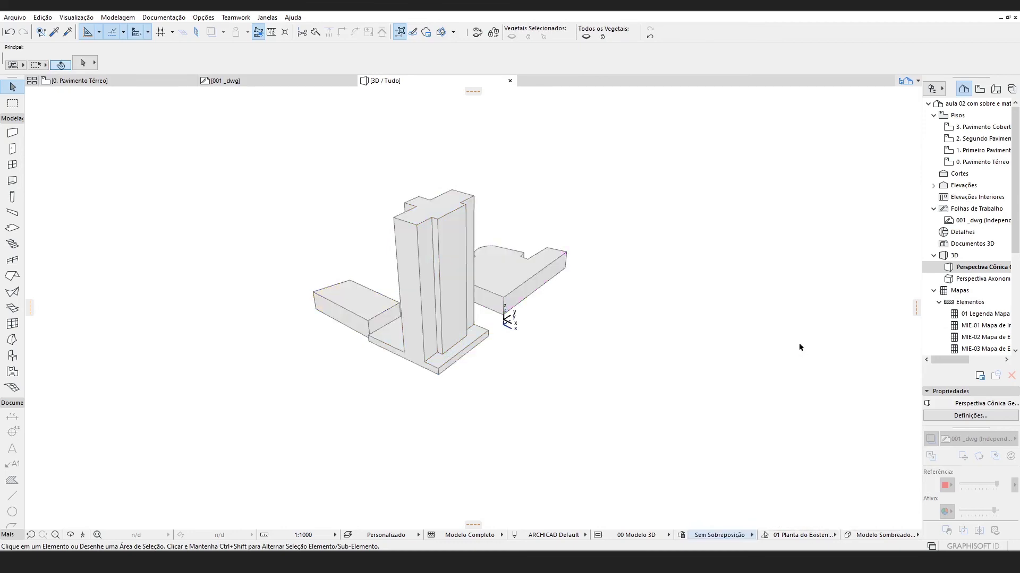
click(586, 36)
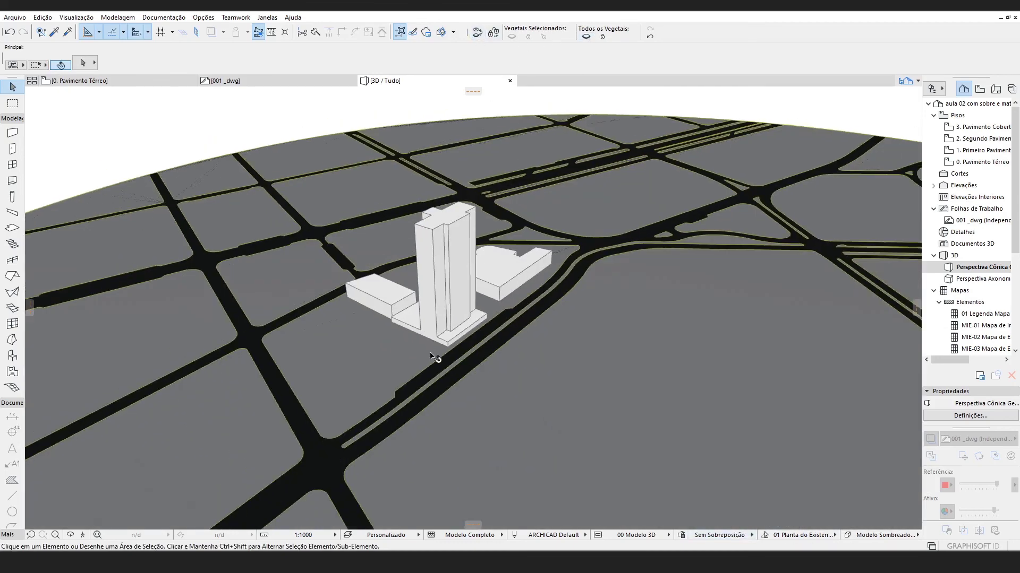
drag(431, 356, 458, 327)
scroll(458, 328, up, 5)
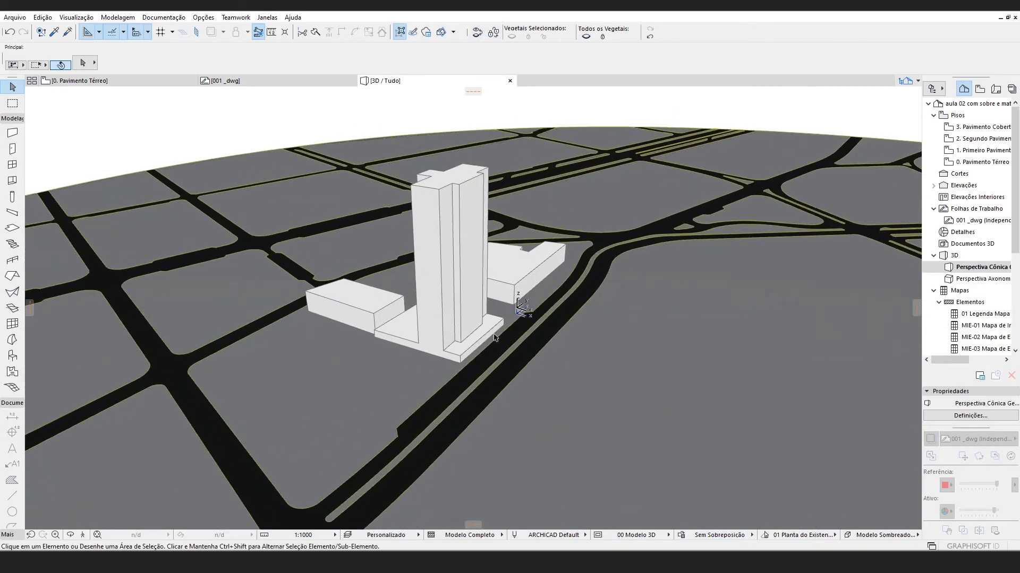
Apply the 00_Mapa de Usos override to the full 3D model and select the large green area, followed by the smaller green block
click(723, 535)
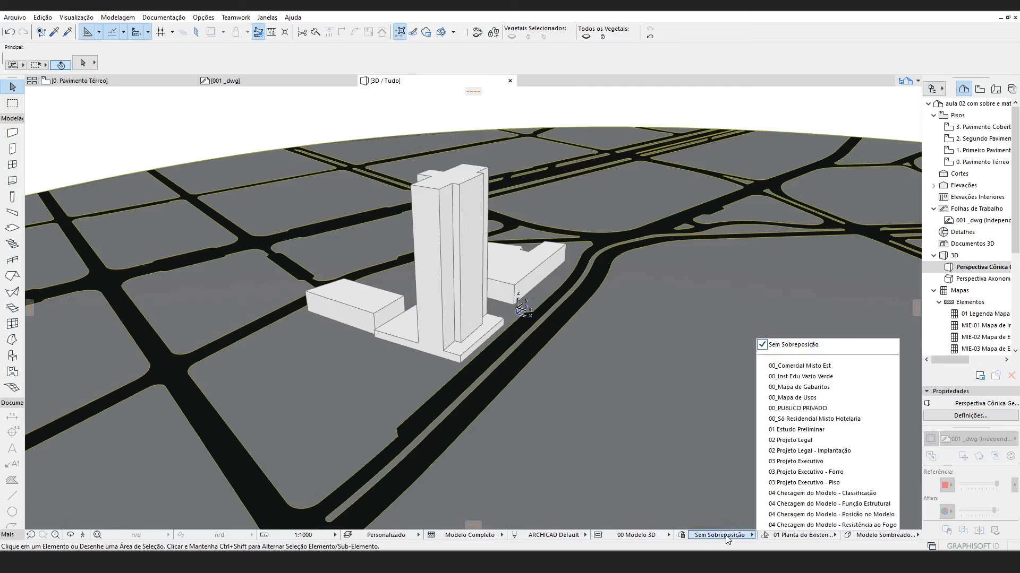
click(810, 397)
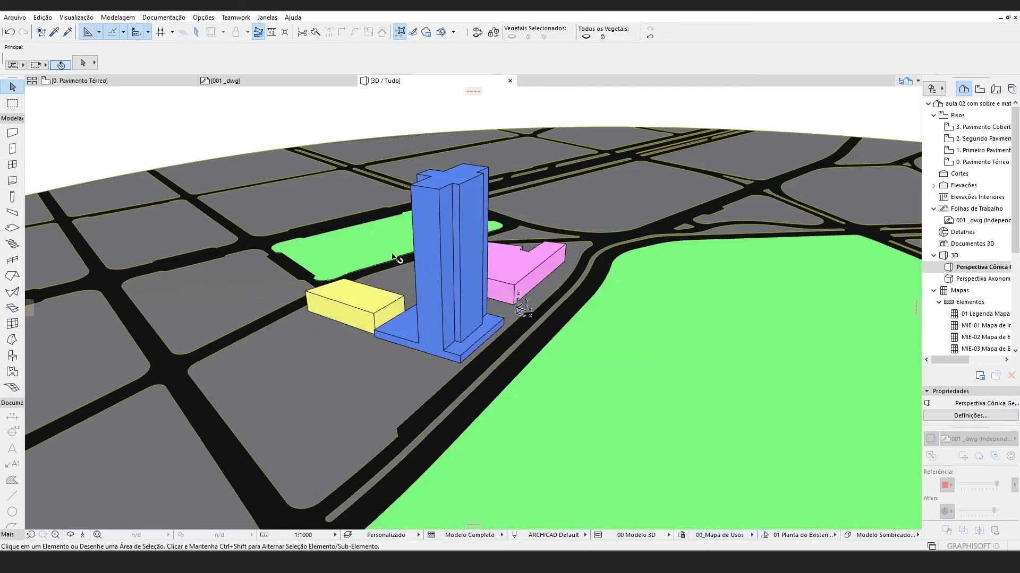
scroll(378, 333, down, 3)
click(478, 400)
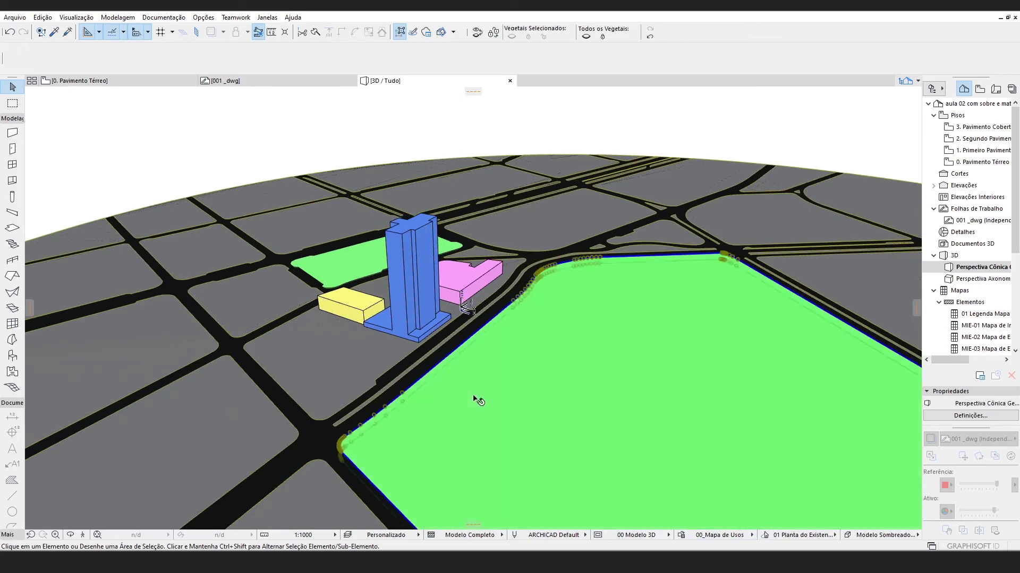
click(324, 264)
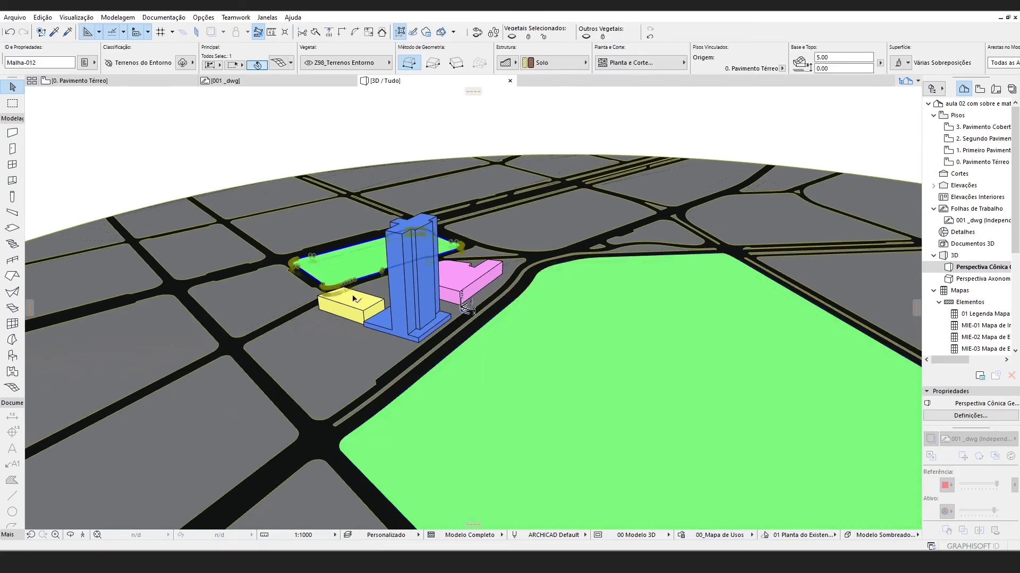
Check the Tipo de Uso property in the settings of the smaller green block beside the buildings
shift+middle_drag(352, 294, 456, 382)
scroll(485, 416, up, 3)
shift+middle_drag(484, 416, 454, 309)
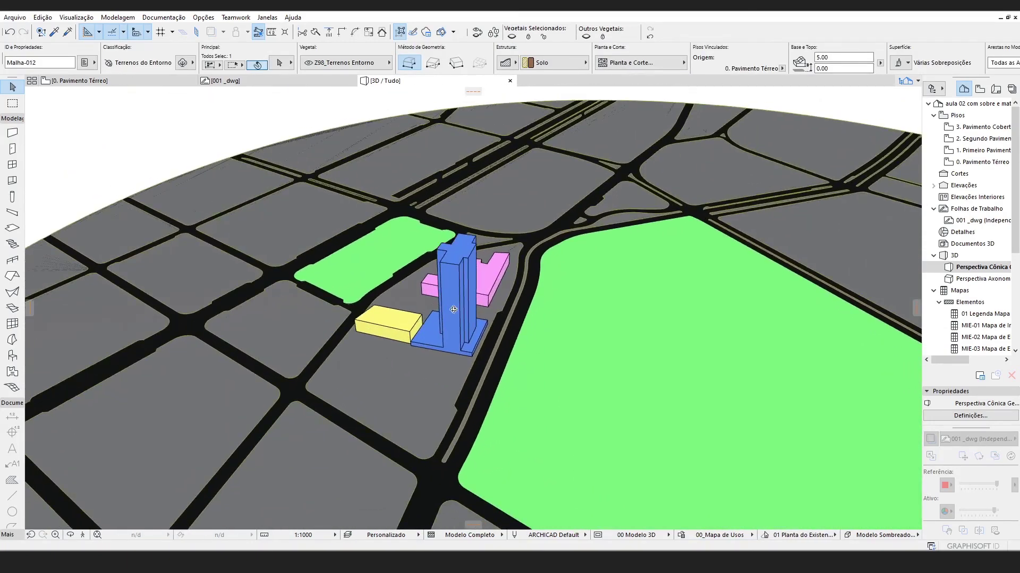
scroll(387, 237, up, 1)
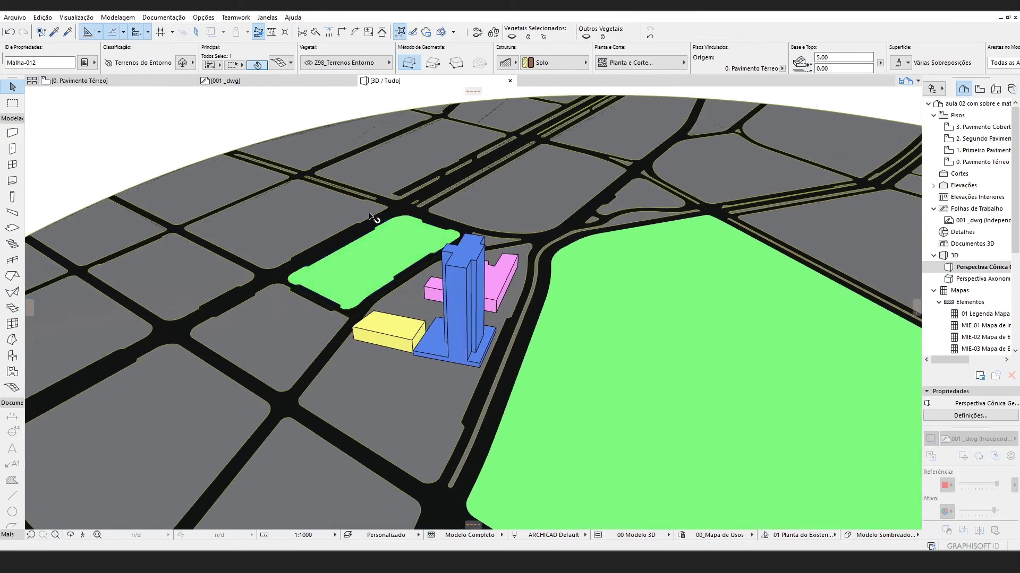
click(281, 63)
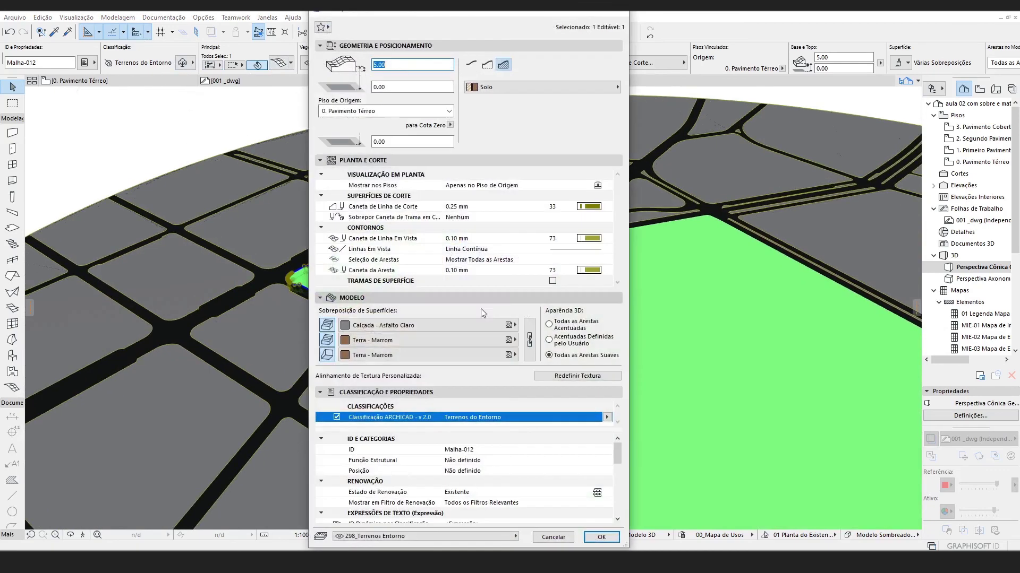
scroll(474, 499, down, 5)
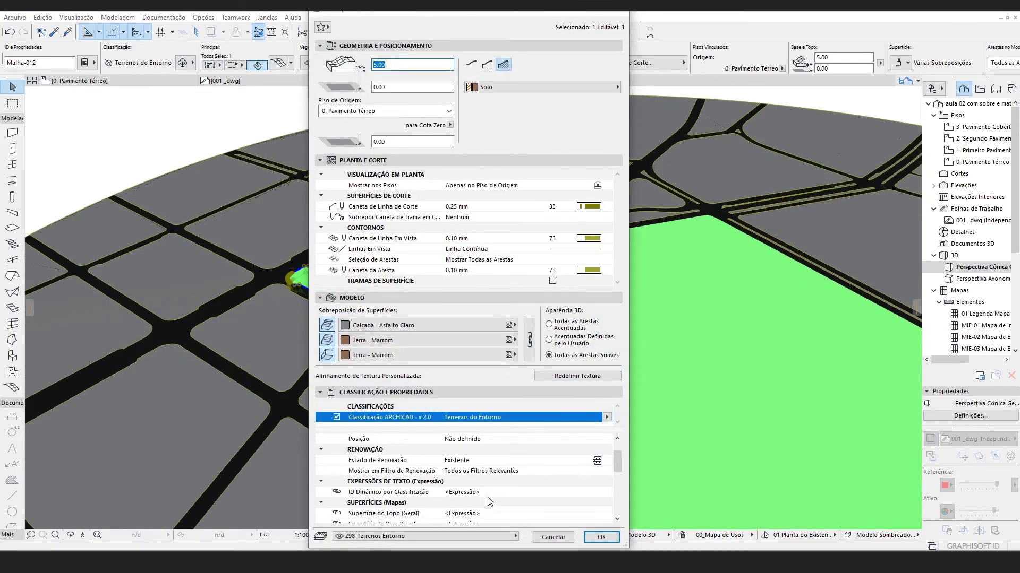
scroll(458, 485, up, 3)
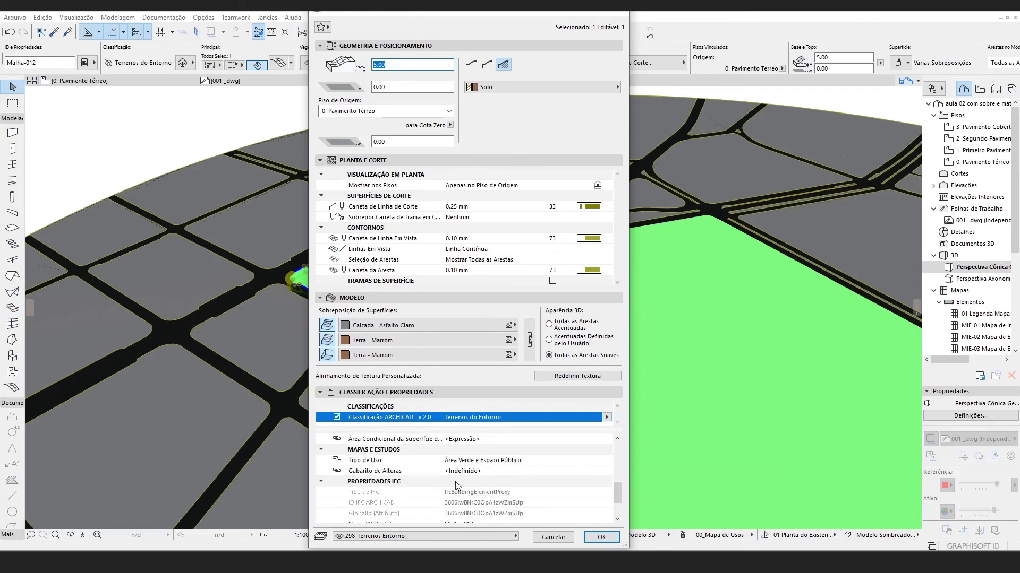
click(601, 537)
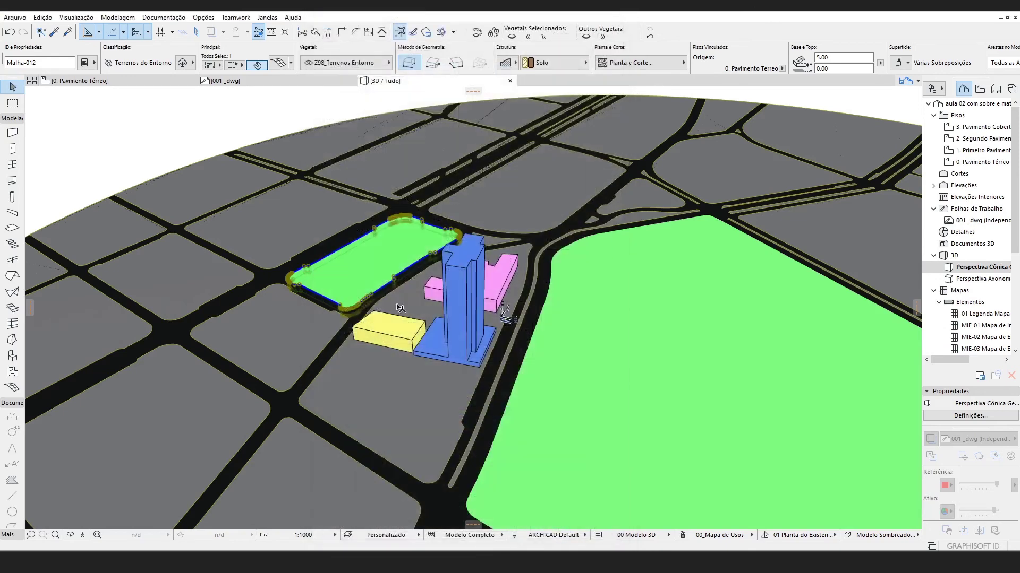
Select the large green area, clear the selection, and examine the colored volumes from a lower 3D angle
key(Escape)
click(401, 271)
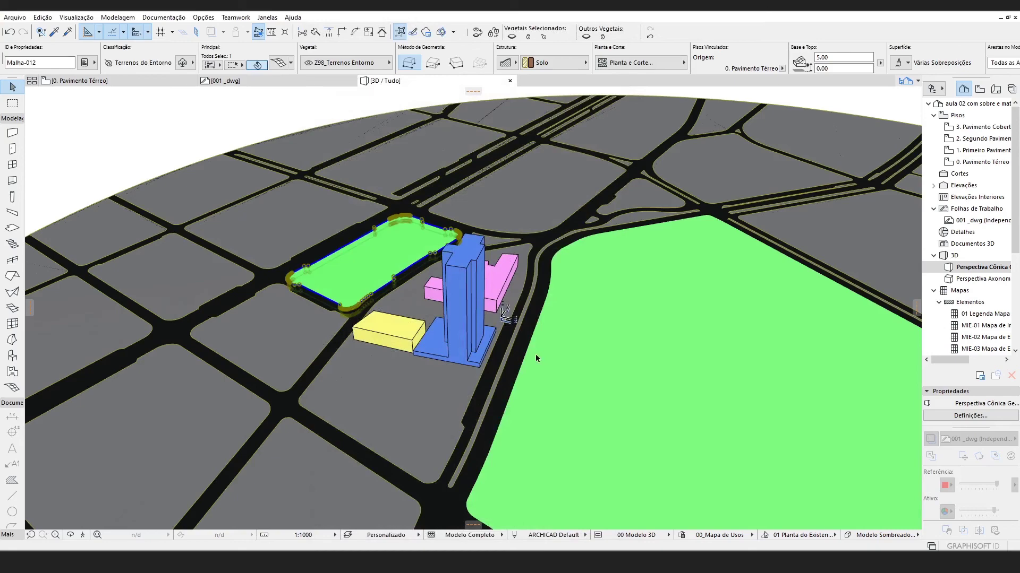
click(598, 347)
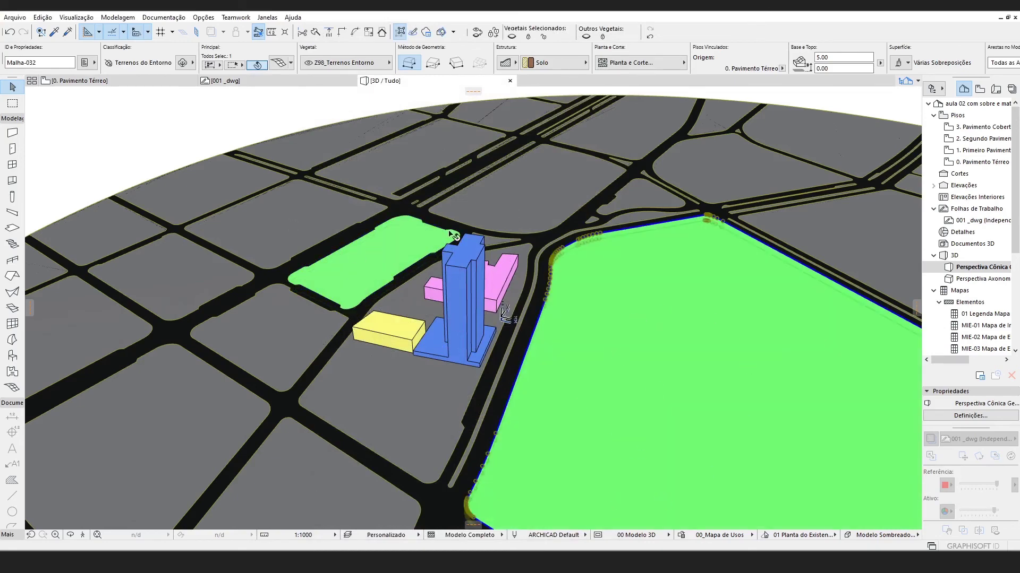
key(Escape)
shift+middle_drag(438, 287, 437, 409)
scroll(448, 399, down, 3)
middle_drag(483, 370, 437, 300)
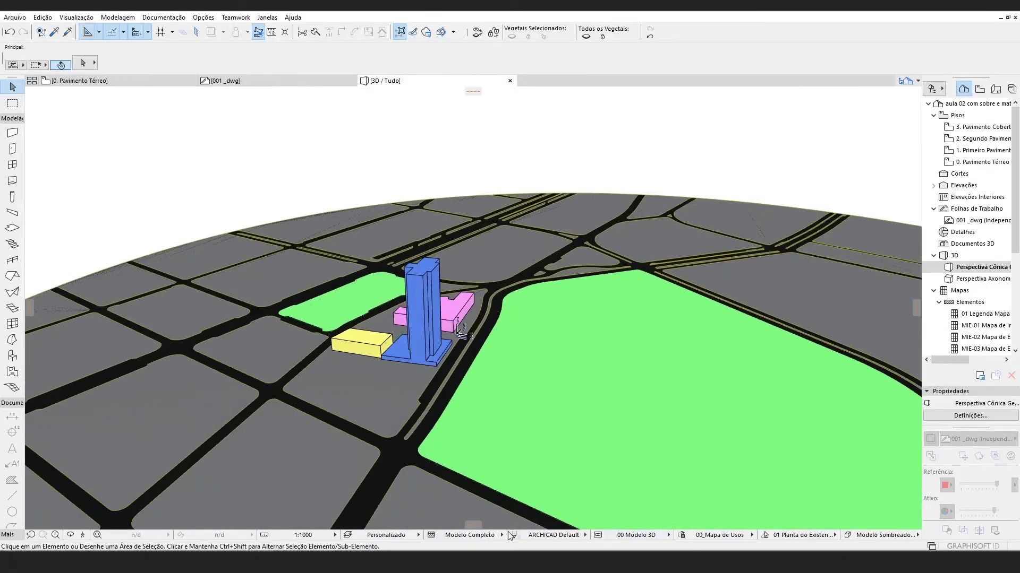
Return to the 0. Pavimento Térreo plan and review the available pen sets in the Canetas & Cores settings
click(130, 81)
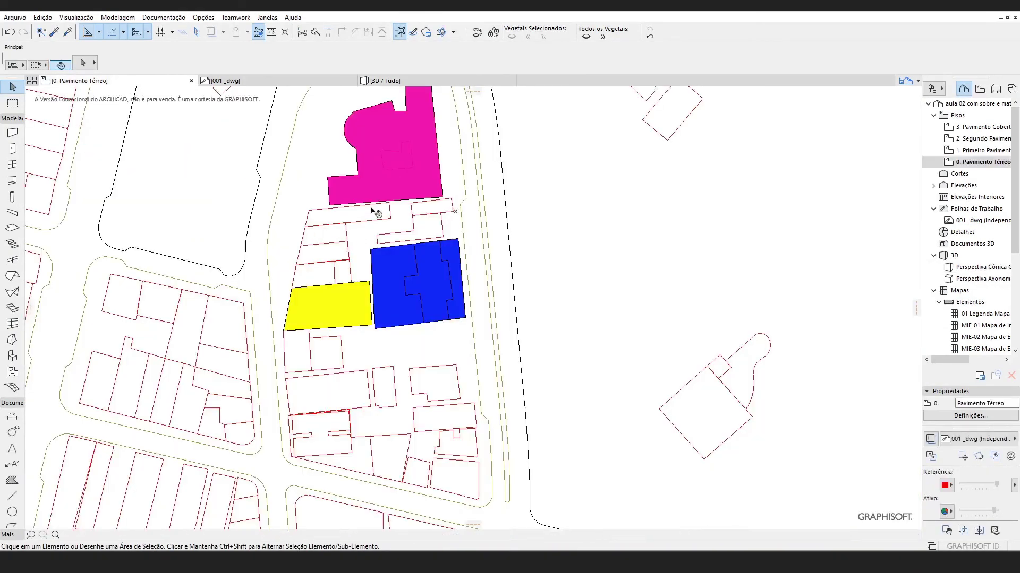
middle_drag(441, 210, 461, 268)
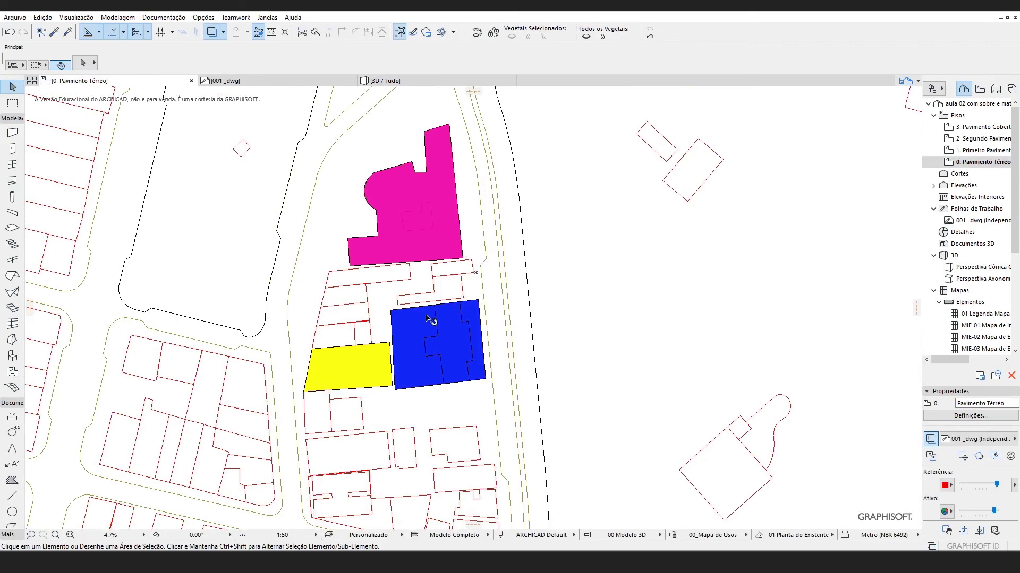
scroll(427, 318, up, 1)
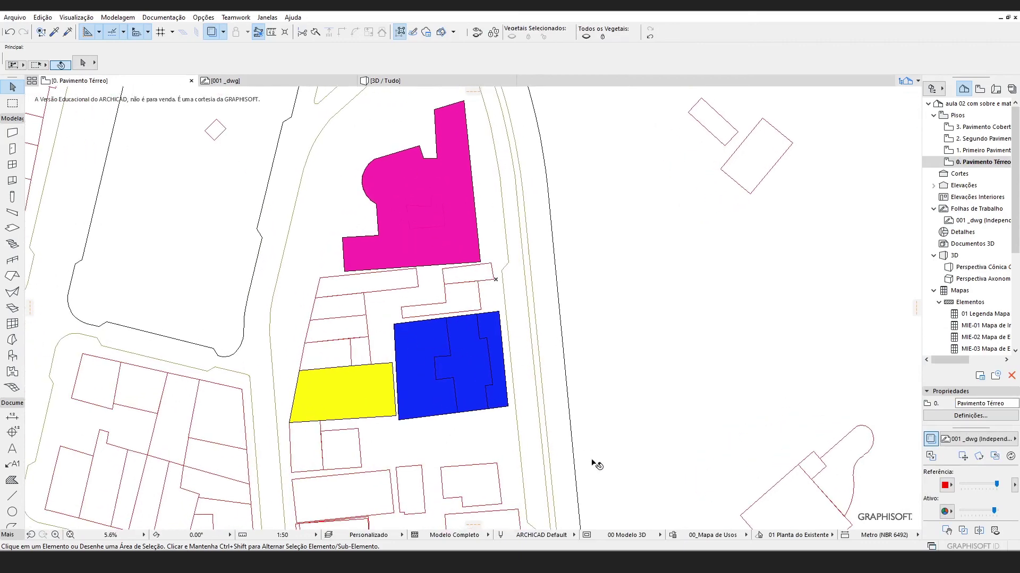
click(501, 537)
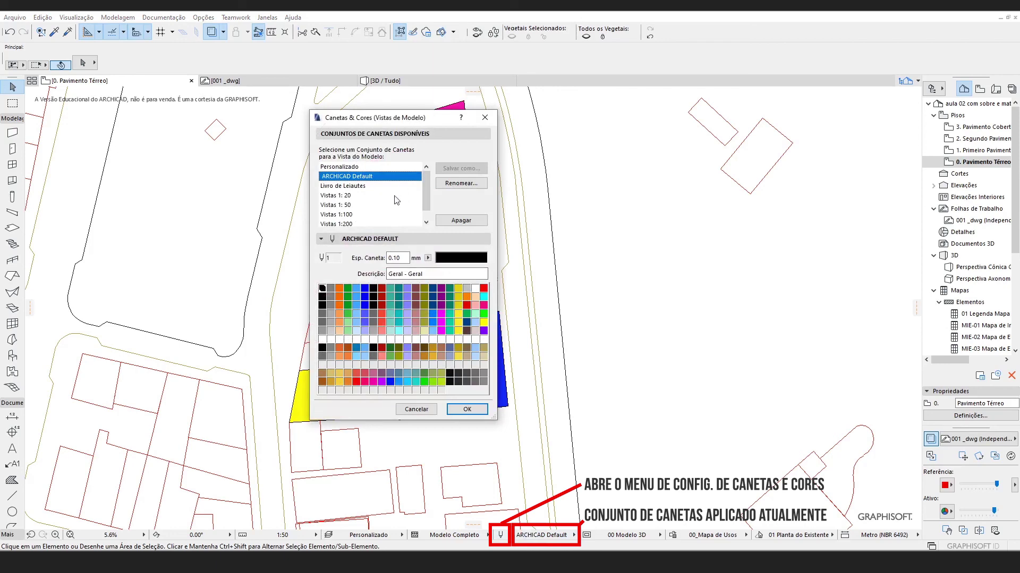
drag(356, 120, 456, 154)
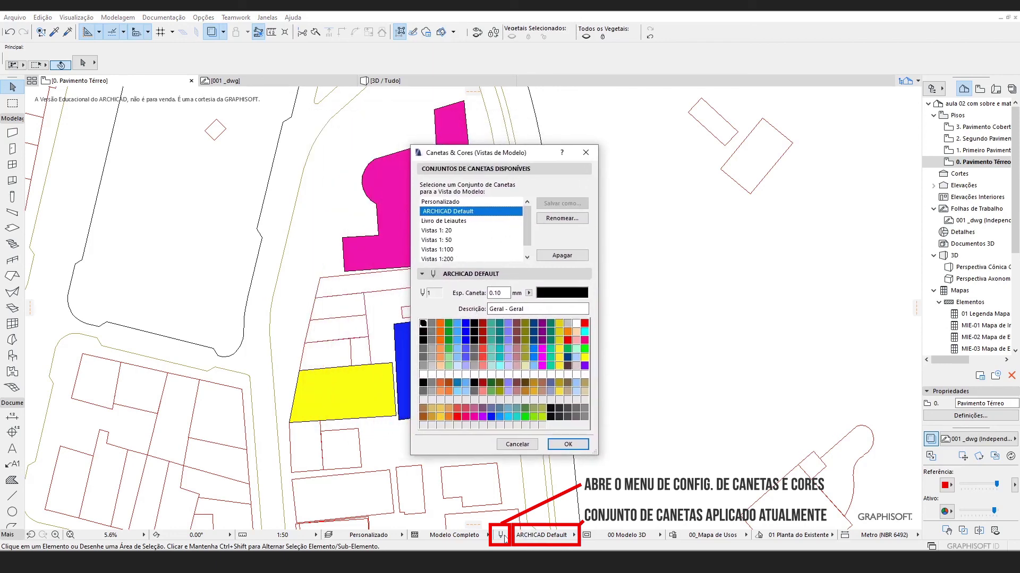
click(553, 448)
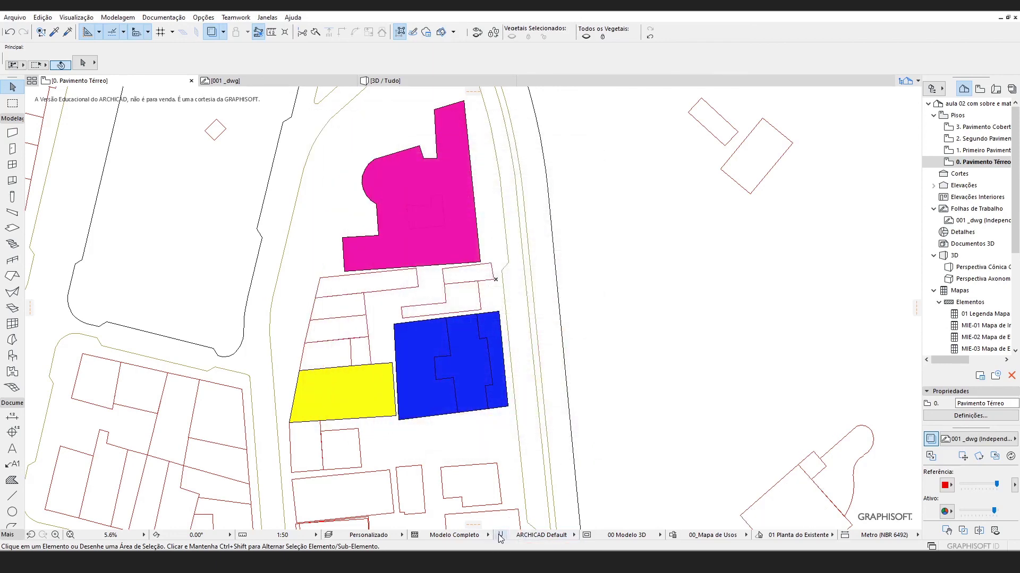
Apply the Vistas 1:50 pen set to the ground floor plan and turn off the trace reference
click(535, 539)
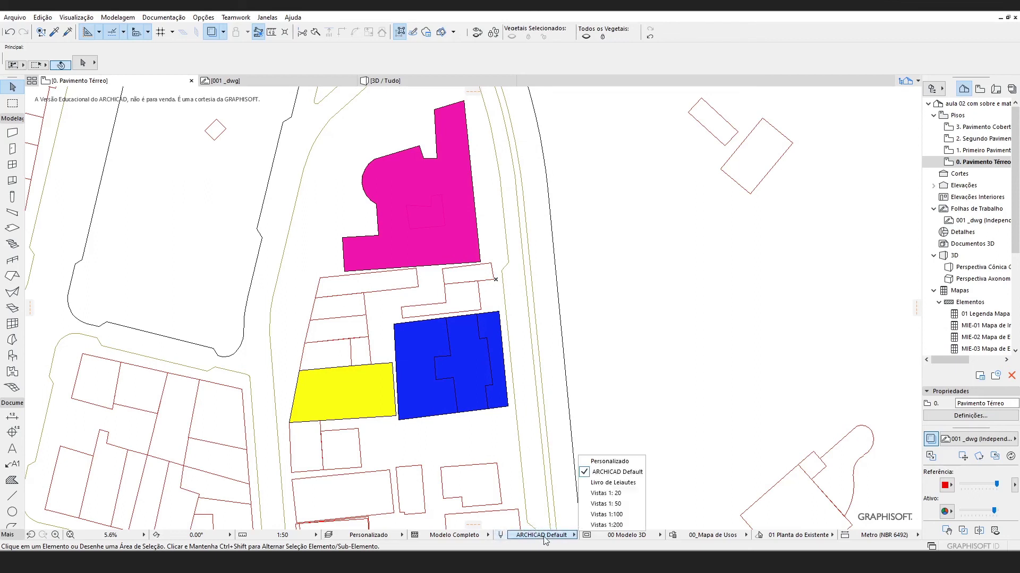
click(616, 504)
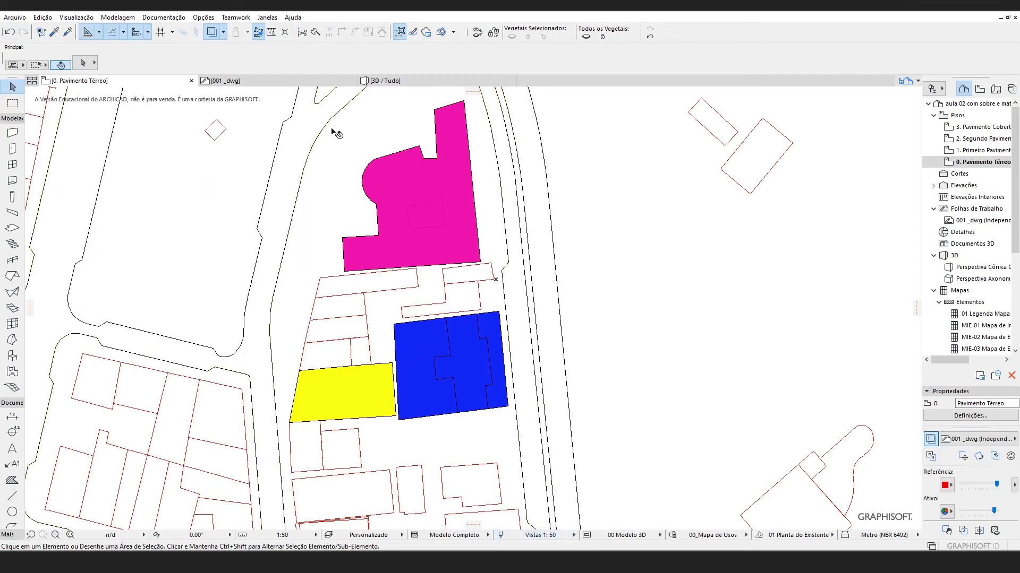
click(930, 440)
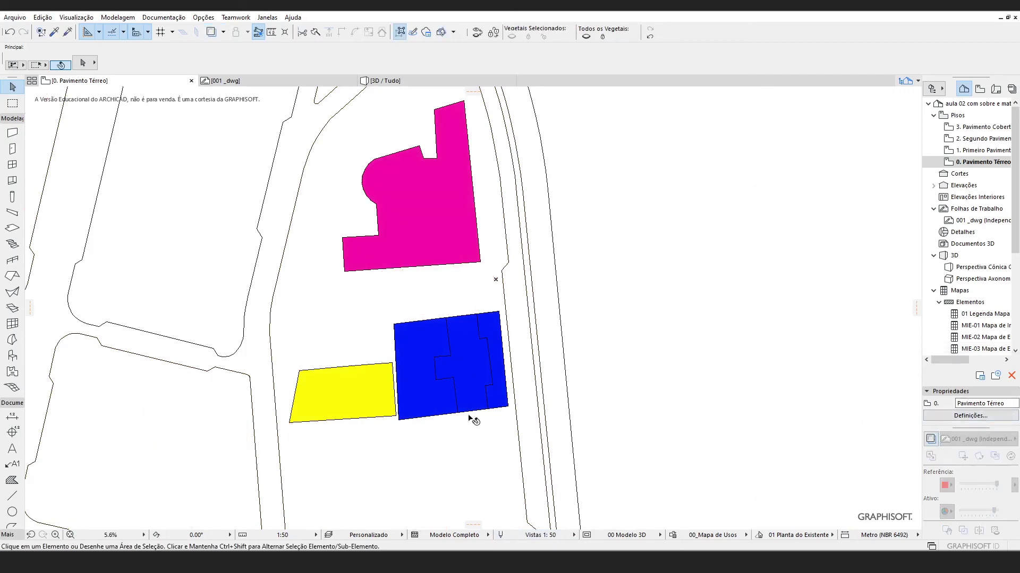
Review the pen colors of the Vistas 1:50 set and examine the whole plan with them applied
click(500, 535)
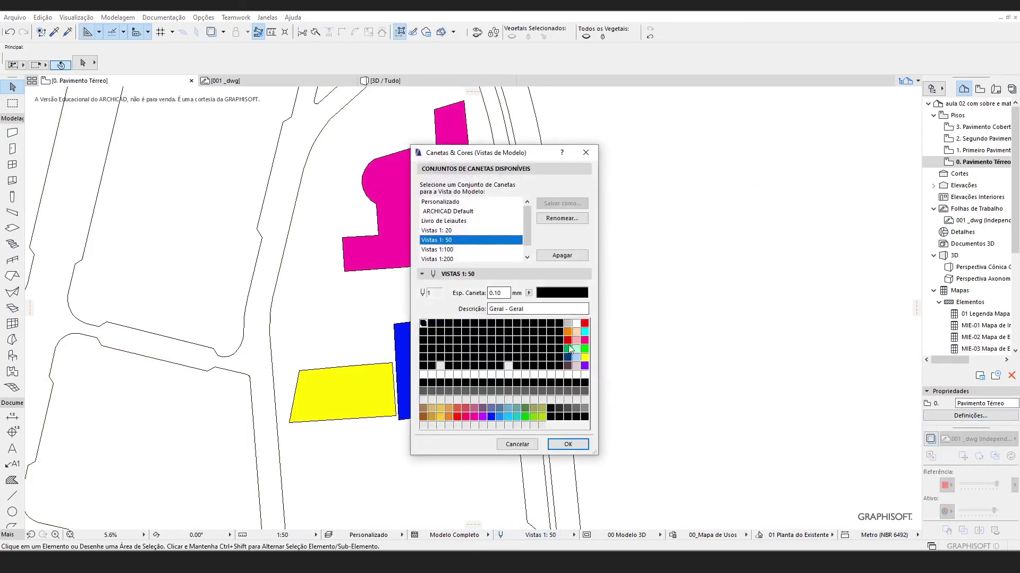
click(517, 444)
scroll(441, 412, down, 5)
scroll(446, 409, down, 3)
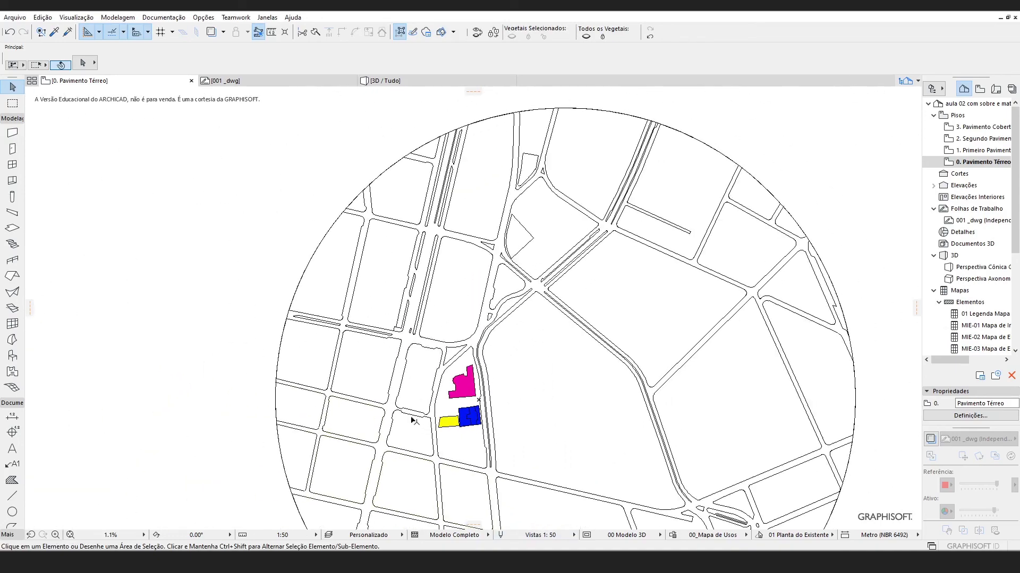
scroll(552, 360, up, 5)
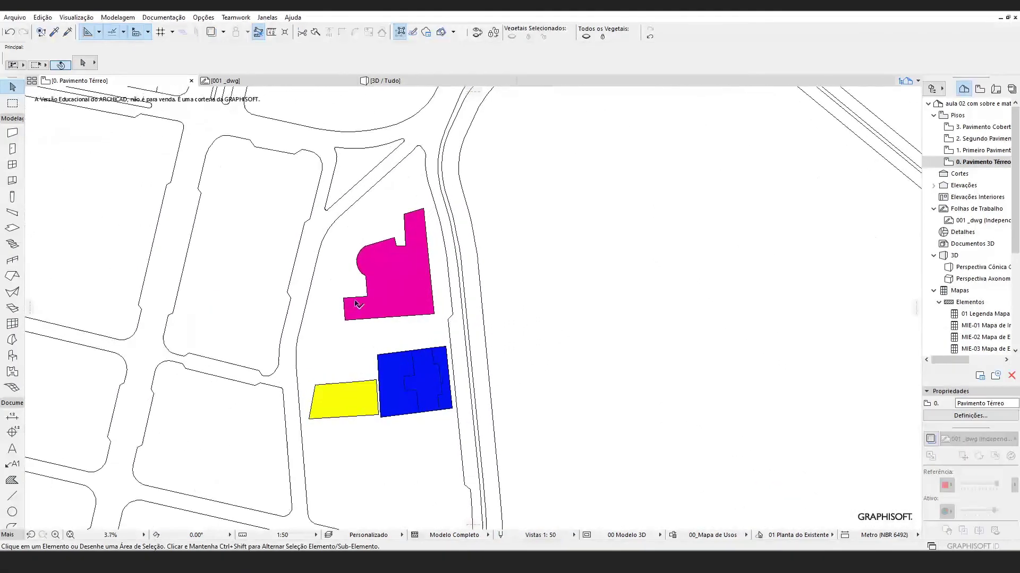
scroll(358, 305, up, 1)
Starting from the Vistas 1:200 pen set, define pen 241 as blue (RGB 64, 101, 251) with the description "residencial"
click(502, 535)
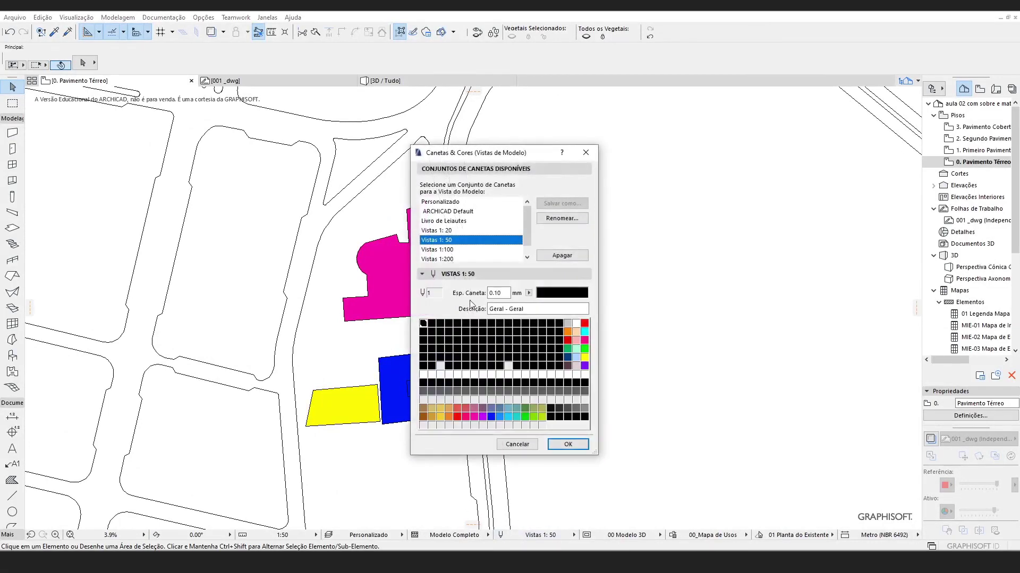
mouse_move(528, 212)
mouse_down()
mouse_move(531, 263)
mouse_move(534, 197)
mouse_up()
click(472, 259)
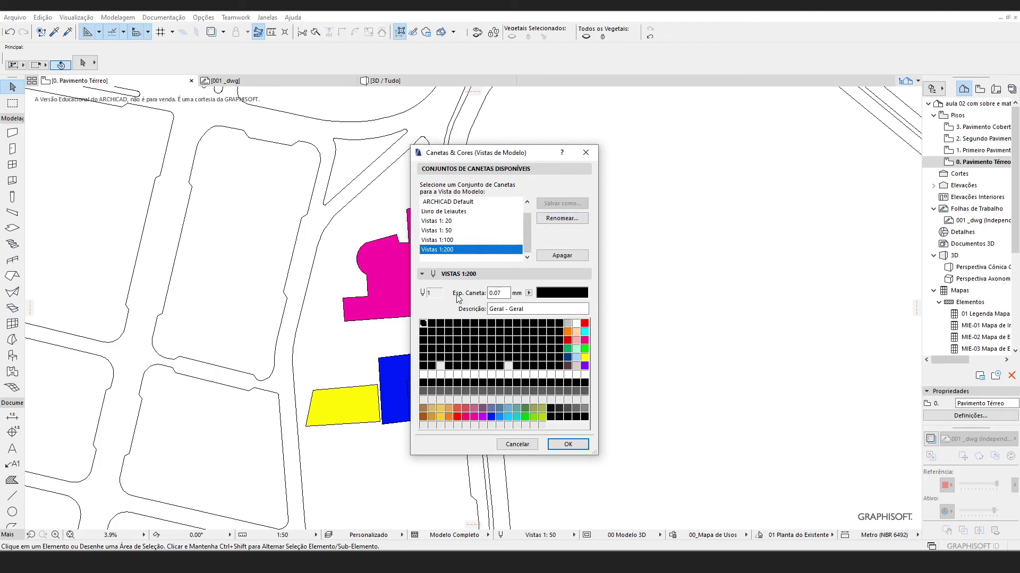
click(424, 425)
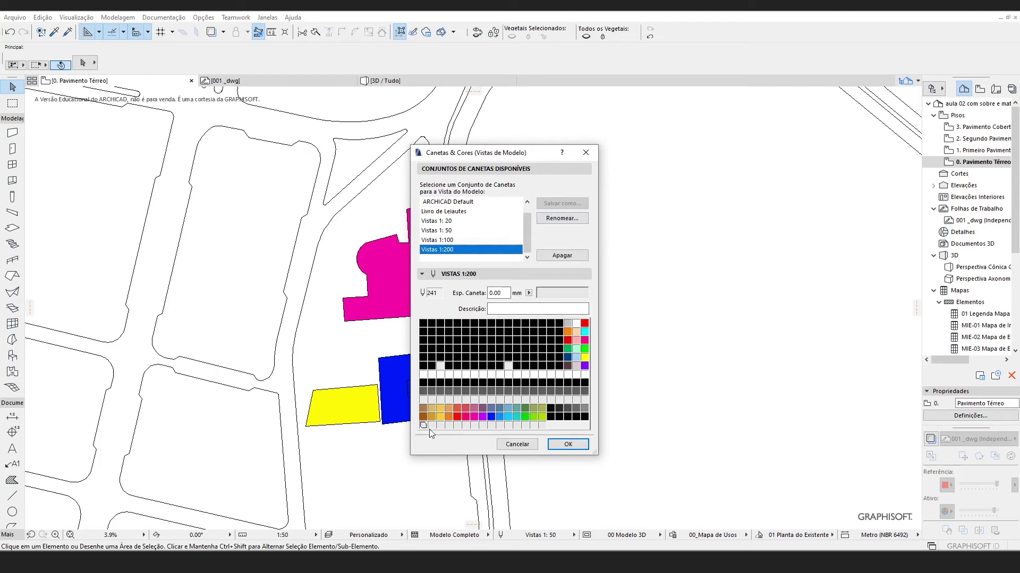
click(553, 293)
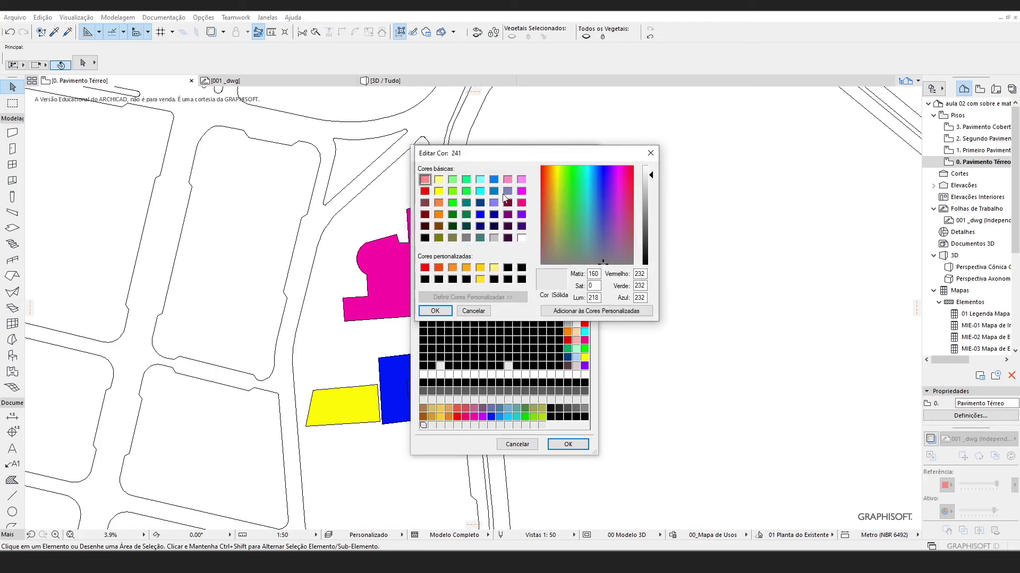
click(480, 215)
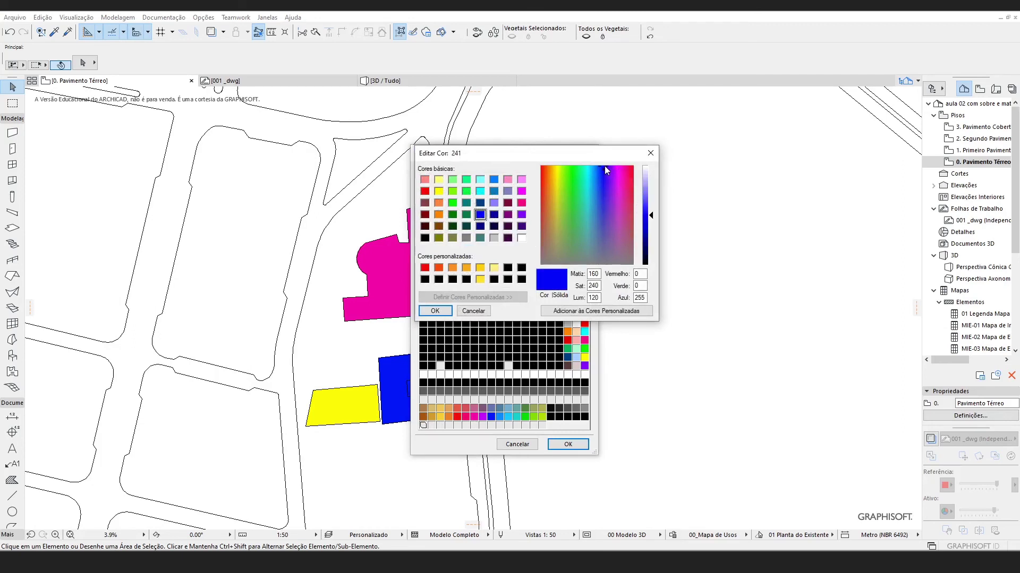
drag(605, 167, 600, 170)
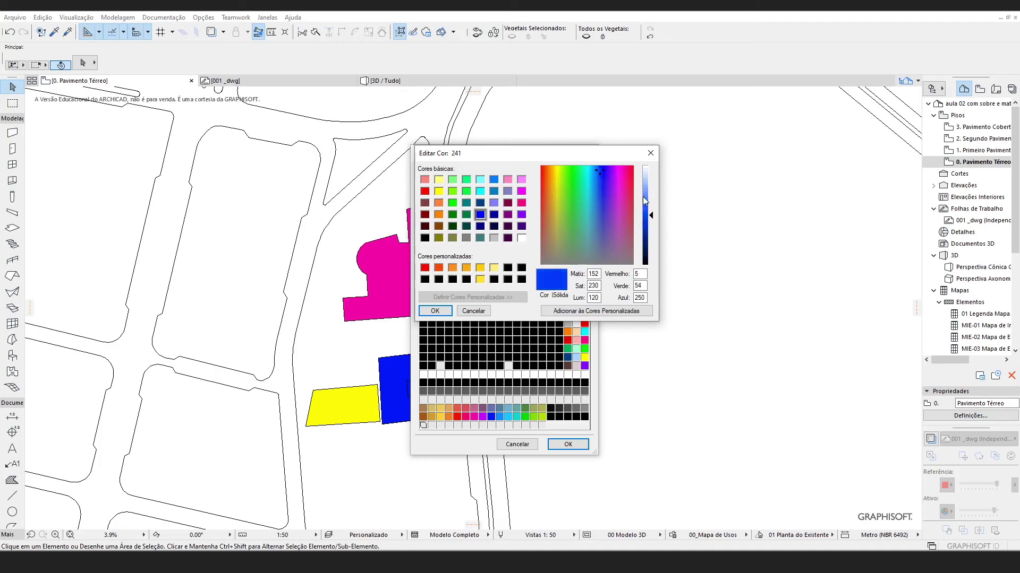
drag(651, 215, 653, 207)
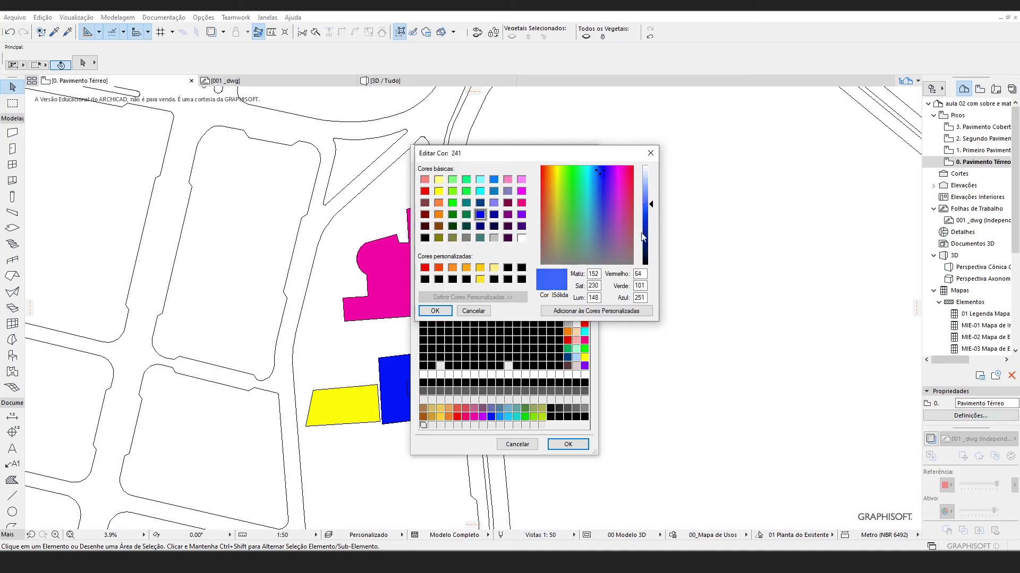
click(429, 308)
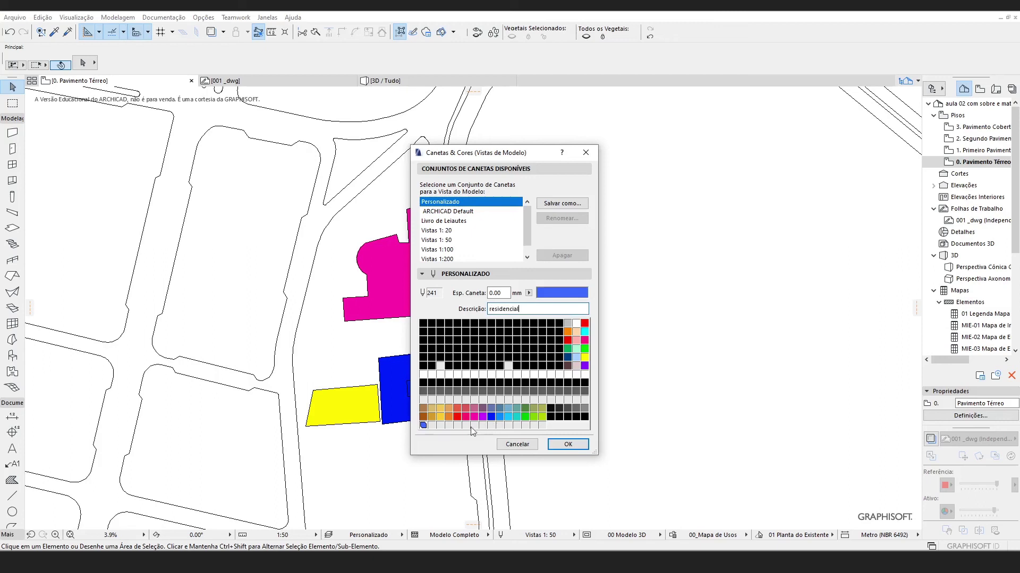
Define pen 242 as red (RGB 255, 0, 0) with the description "comercio"
click(433, 425)
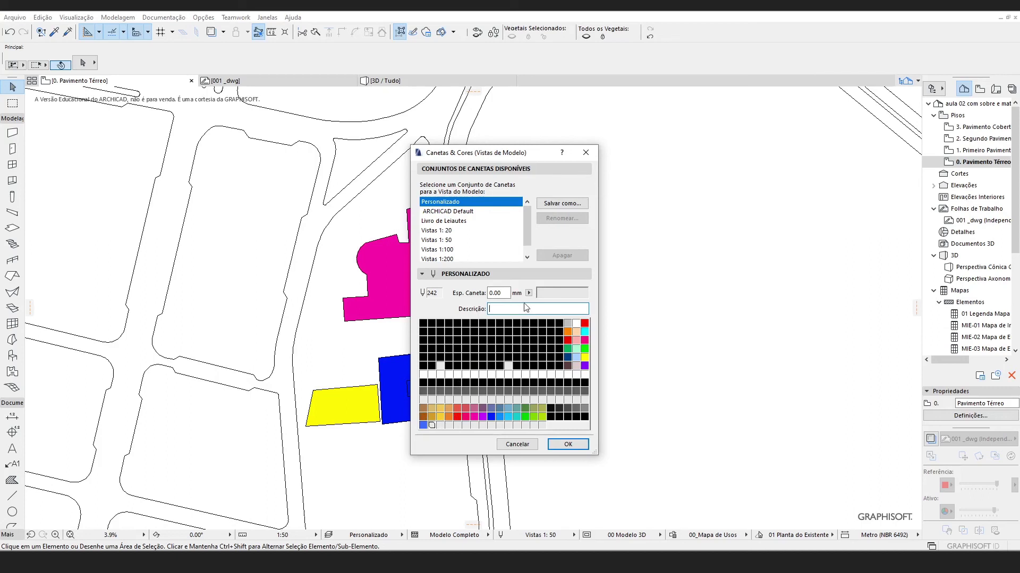
double_click(543, 293)
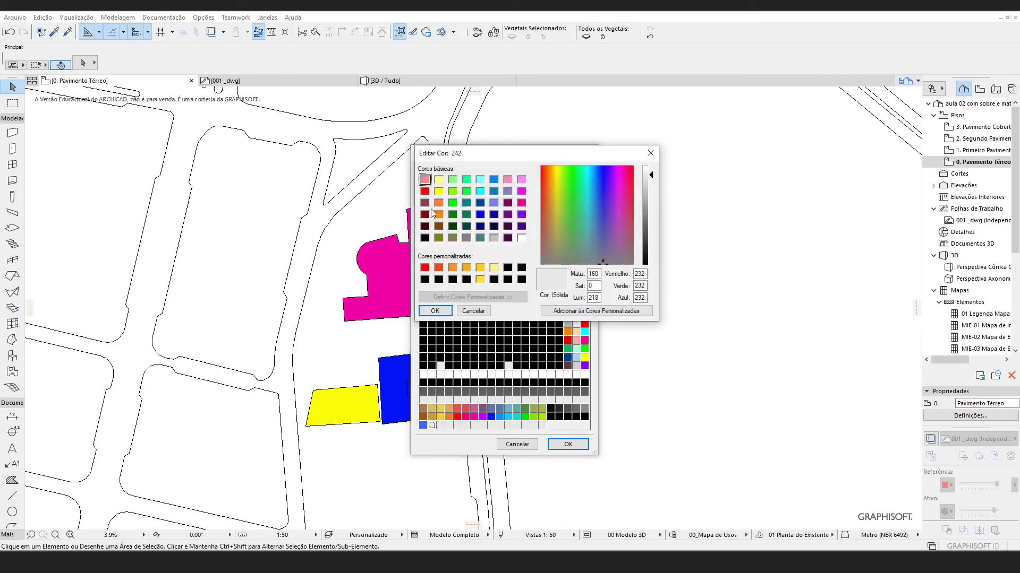
click(424, 191)
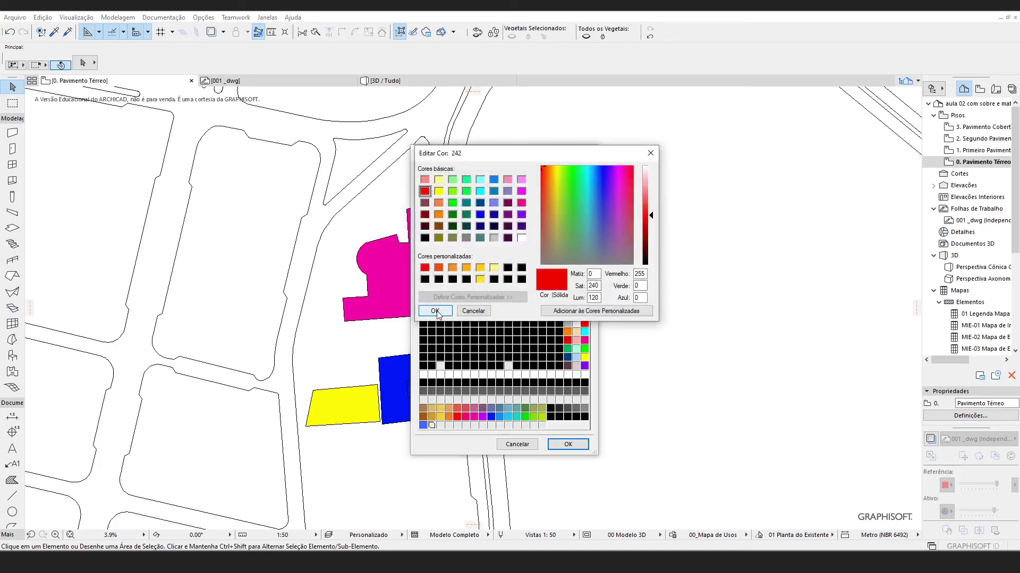
click(435, 311)
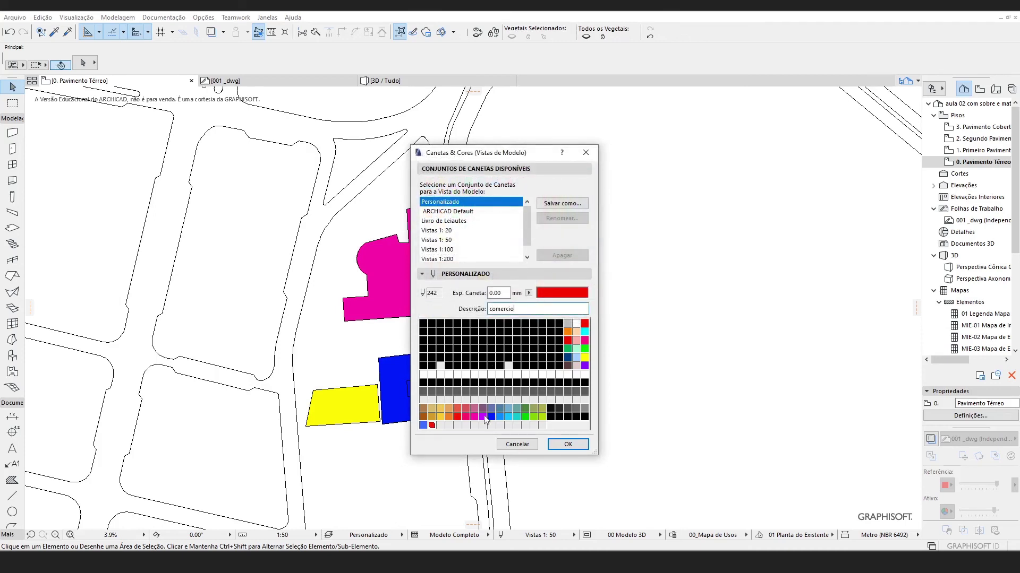
Define pen 243 as purple (RGB 146, 36, 255) with the description "misto"
click(440, 425)
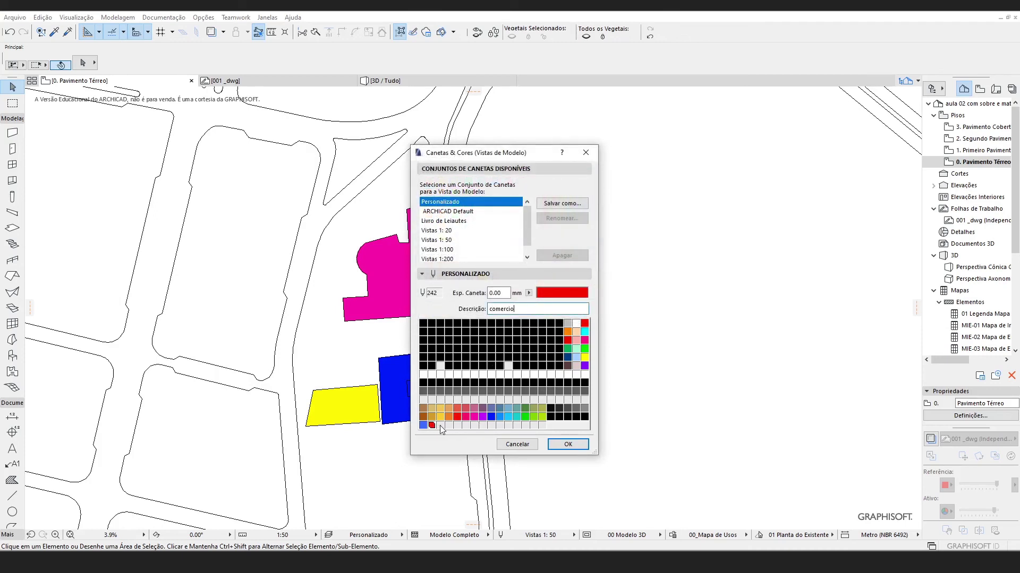
double_click(498, 293)
drag(504, 293, 380, 308)
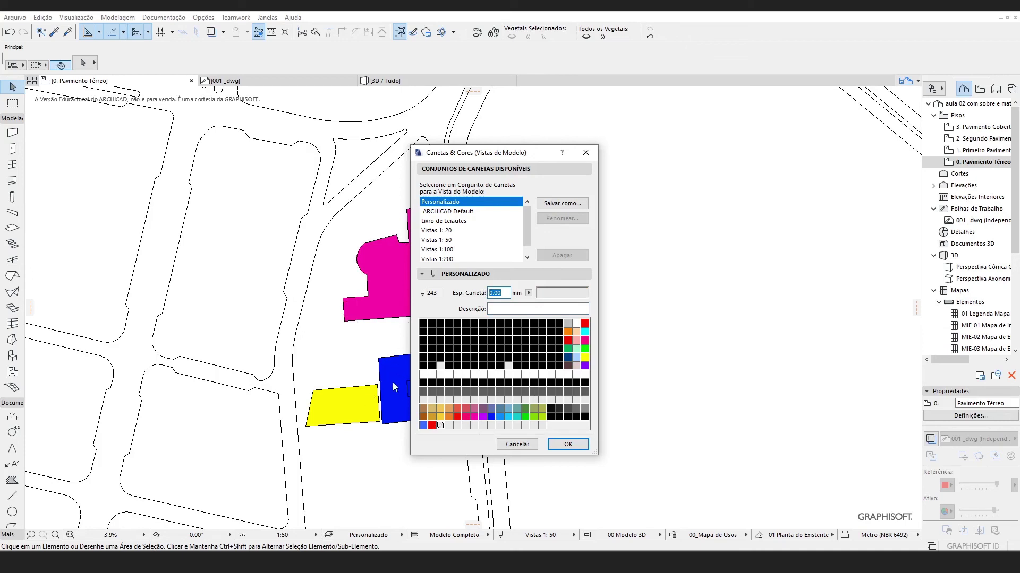
click(528, 311)
click(567, 295)
click(521, 215)
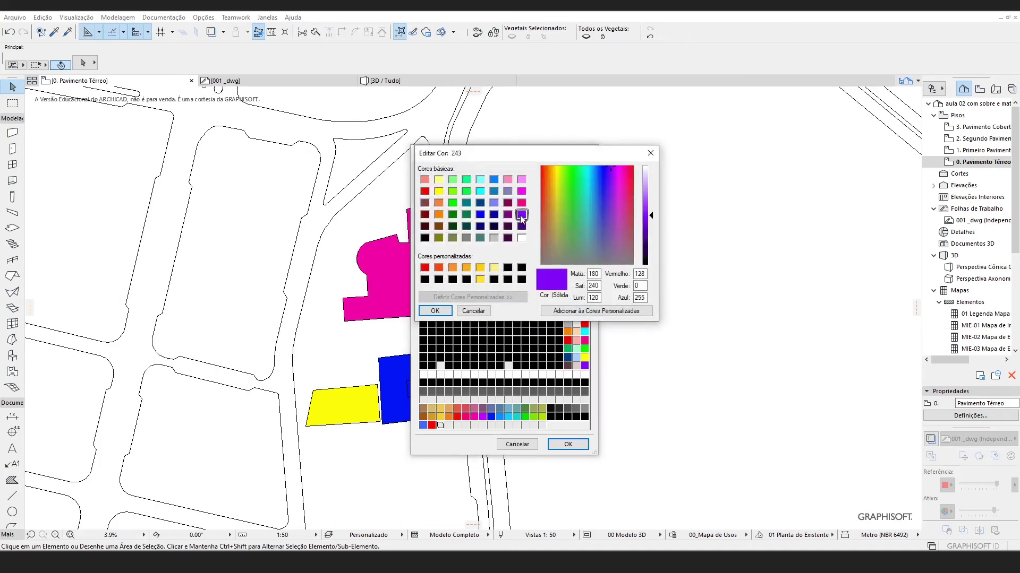
drag(649, 215, 650, 208)
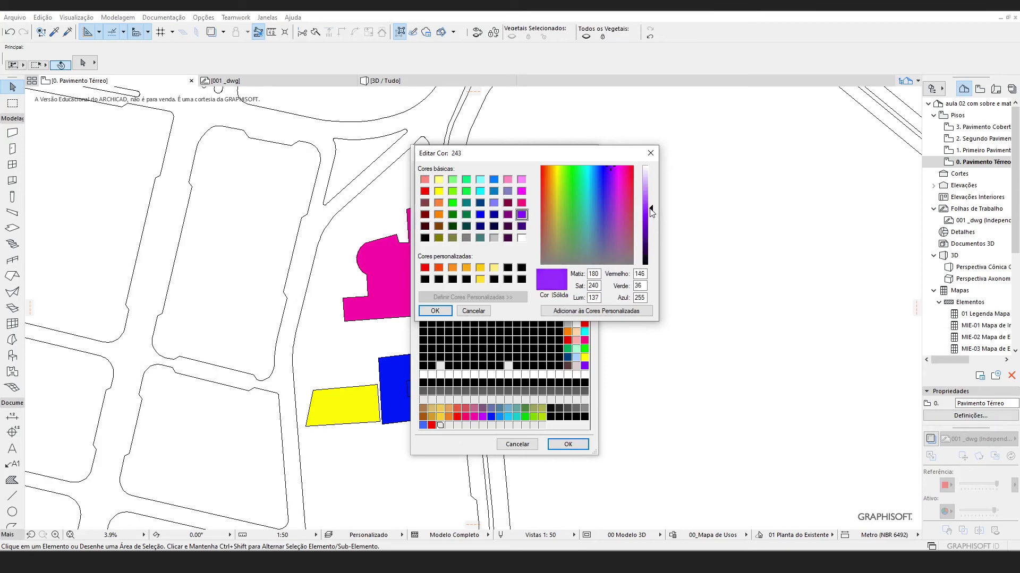
click(436, 311)
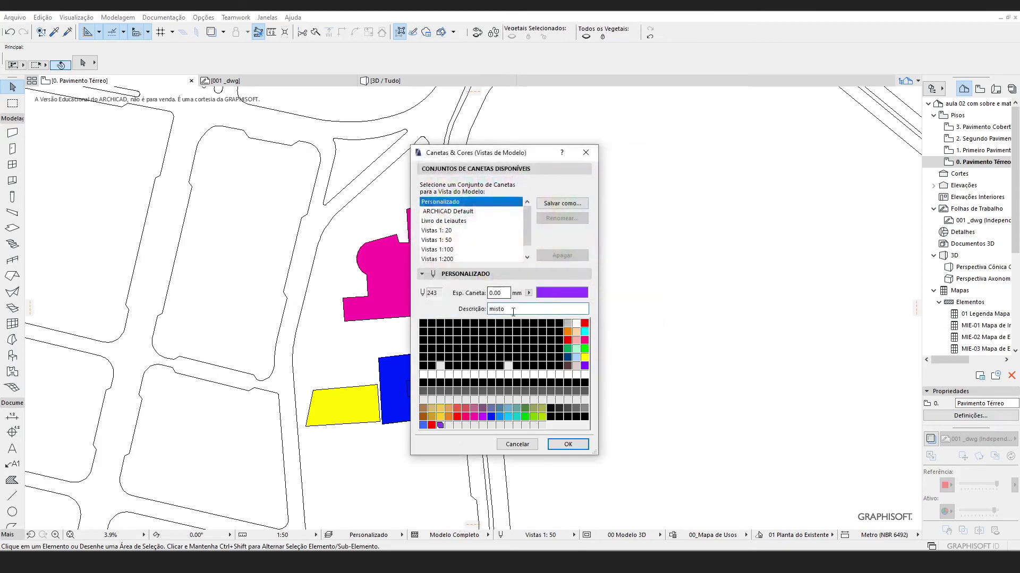
Define pen 244 as bright yellow with the description "institucional"
click(449, 426)
double_click(451, 425)
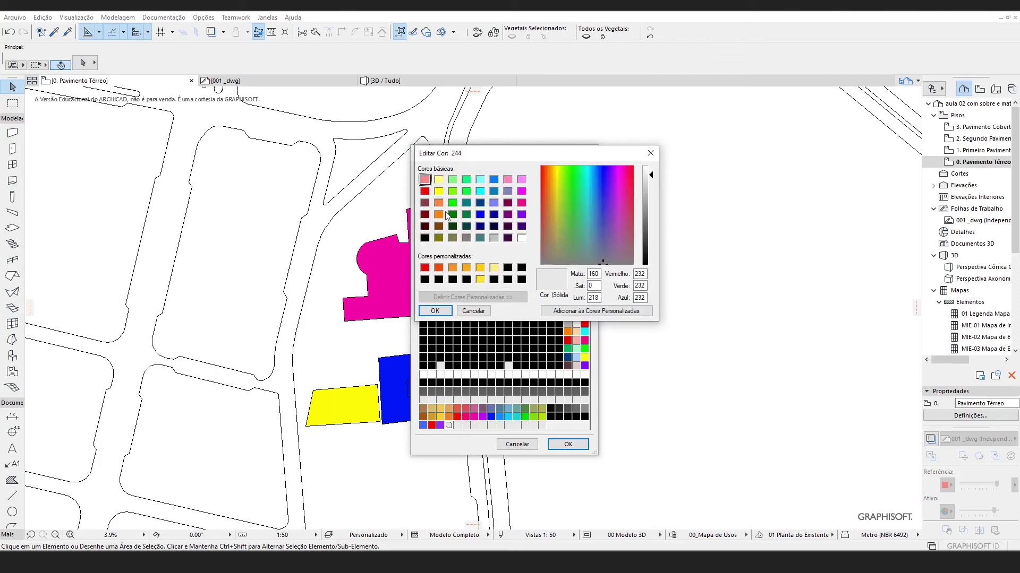
click(439, 192)
click(435, 311)
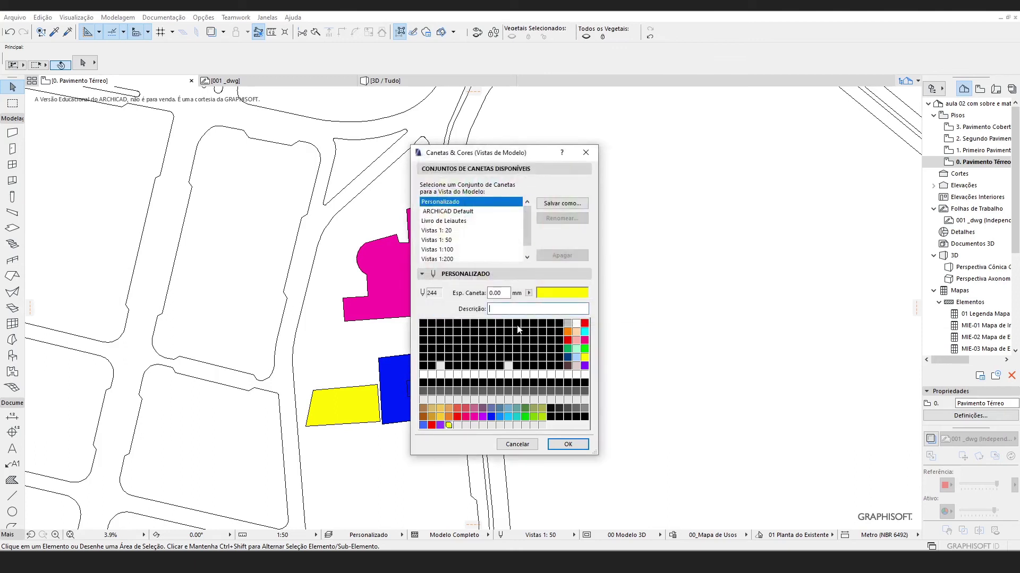
text(institucional)
Define pen 245 as green (RGB 0, 255, 64) with the description "areas verdes"
click(458, 425)
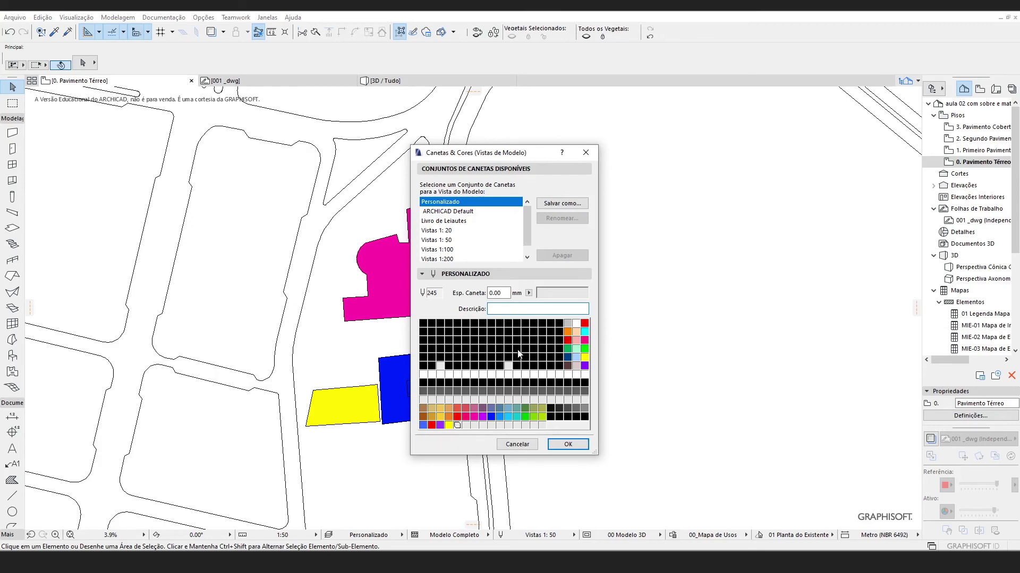
text(areas verdes)
click(566, 295)
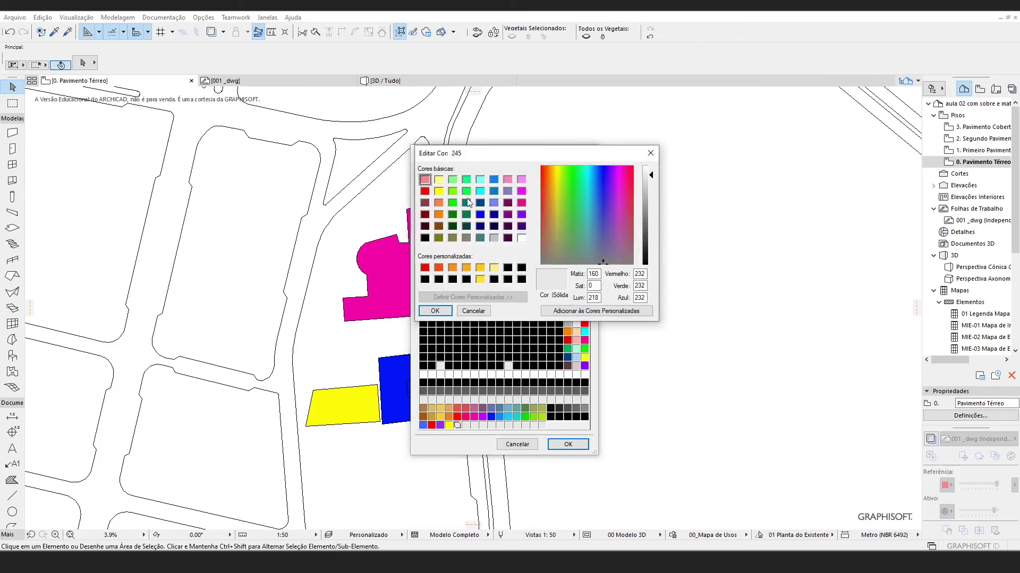
click(466, 190)
click(435, 312)
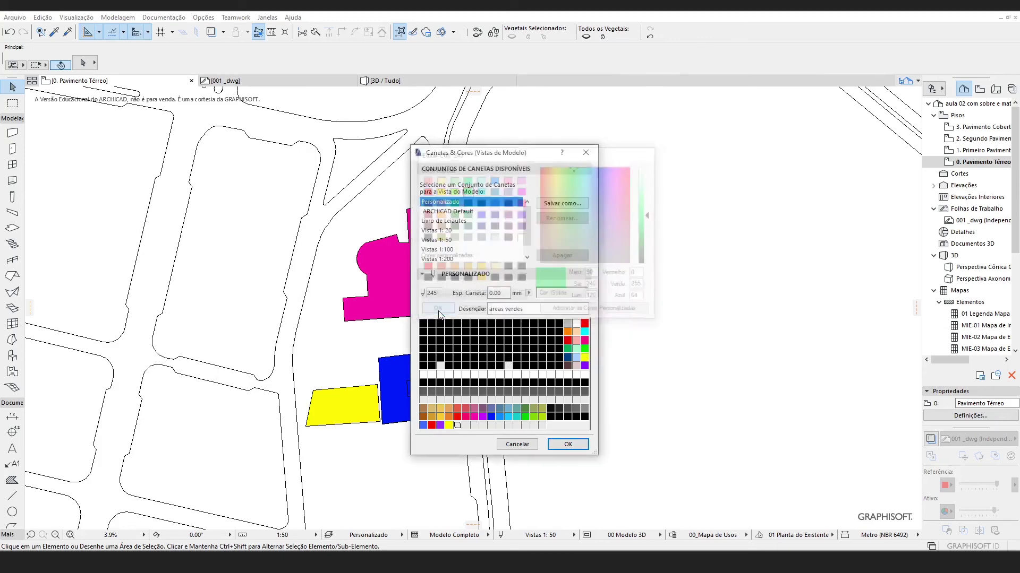
Define pen 246 as light magenta (RGB 255, 66, 255) with the description "educacional"
click(466, 425)
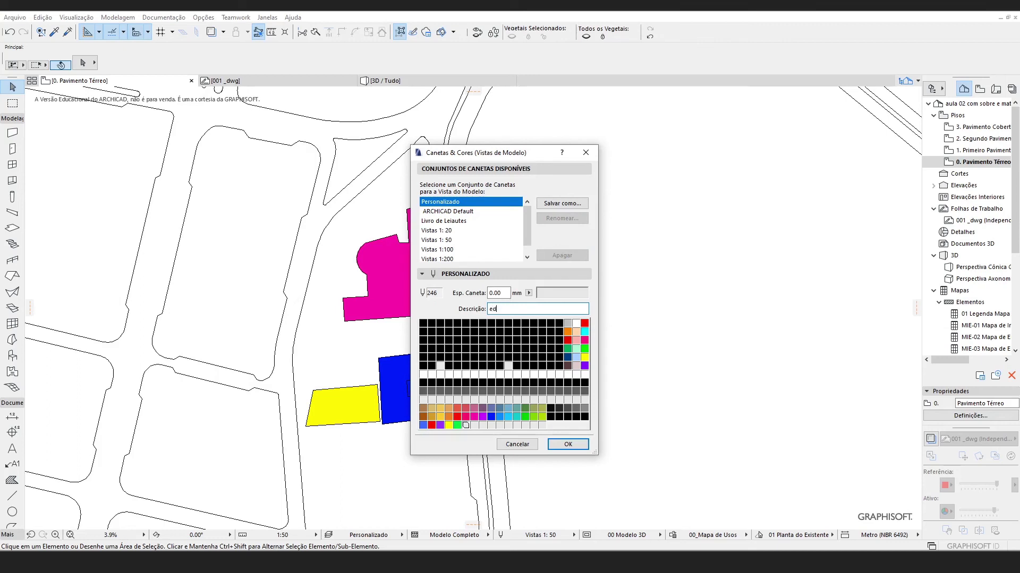
click(577, 296)
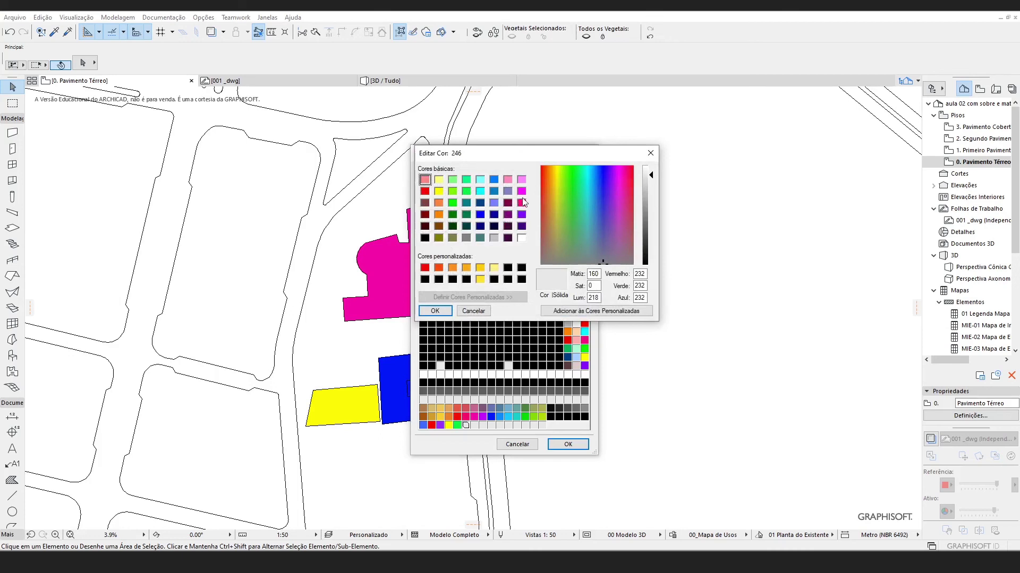
click(522, 192)
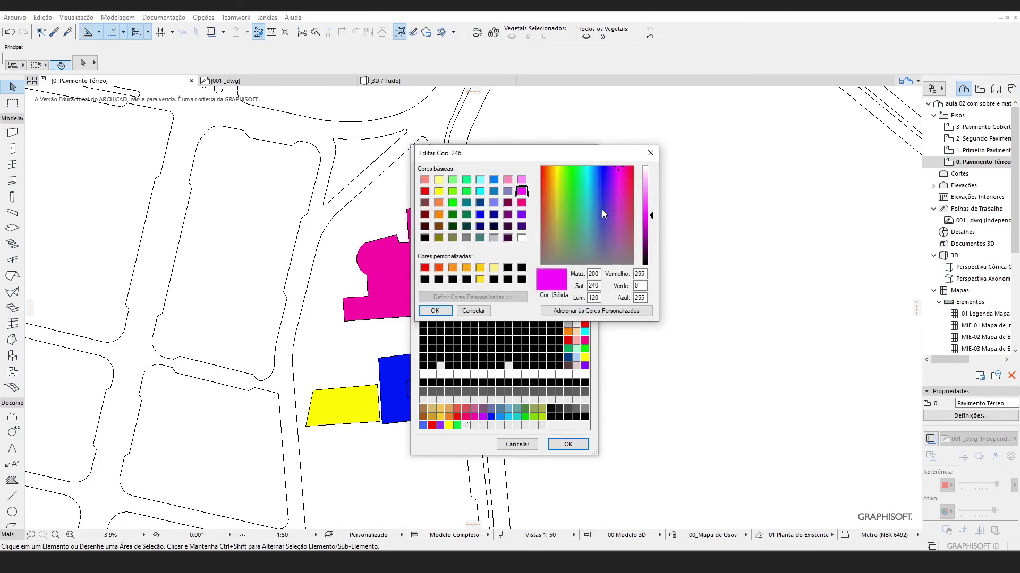
drag(654, 218, 652, 204)
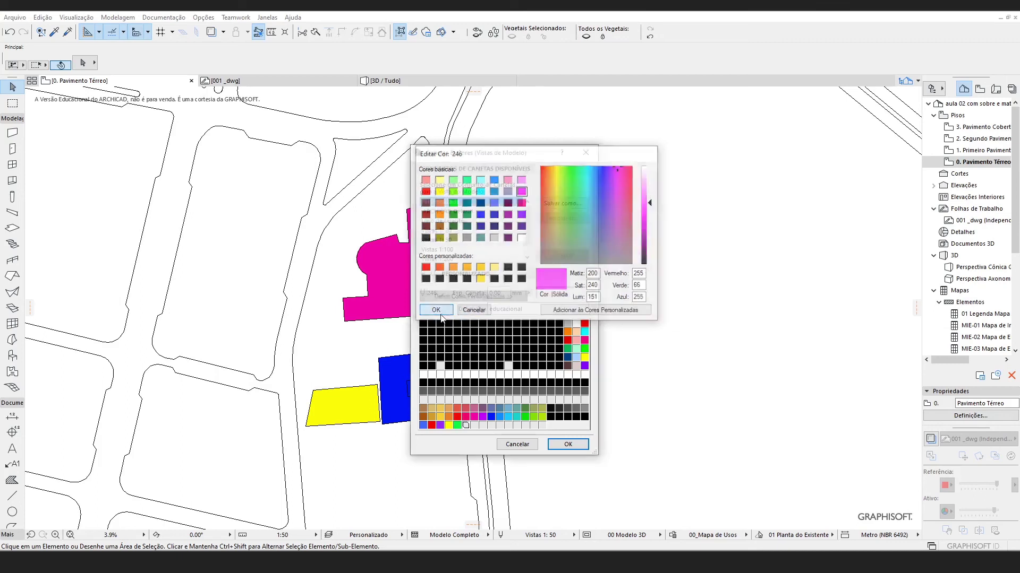
key(Return)
Define pen 247 as light gray with the description "estacionamento"
click(475, 425)
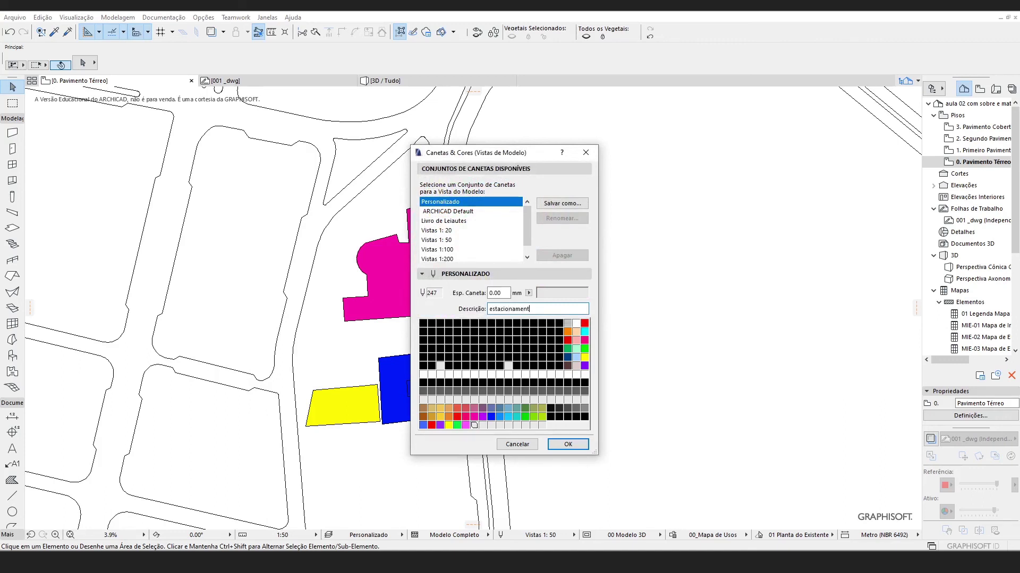
click(559, 292)
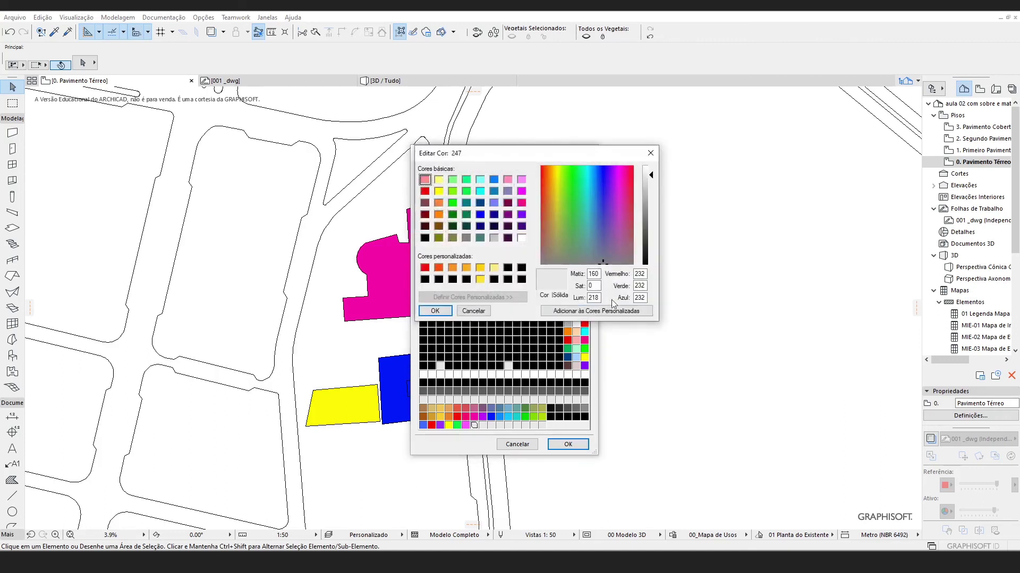
click(494, 238)
click(434, 311)
Define pen 248 as dark gray with the description "lotes vazio e sub"
click(483, 425)
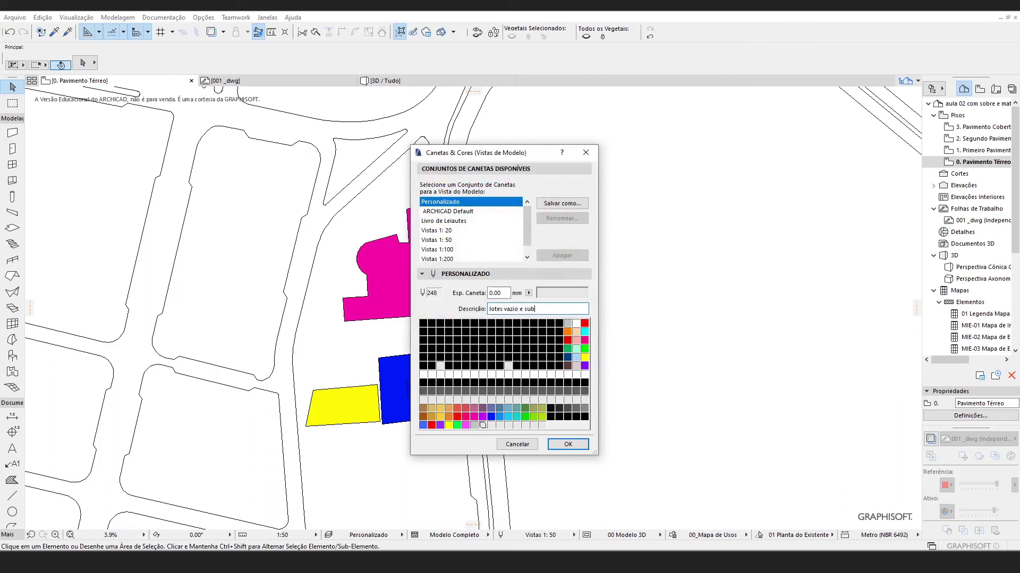
click(561, 291)
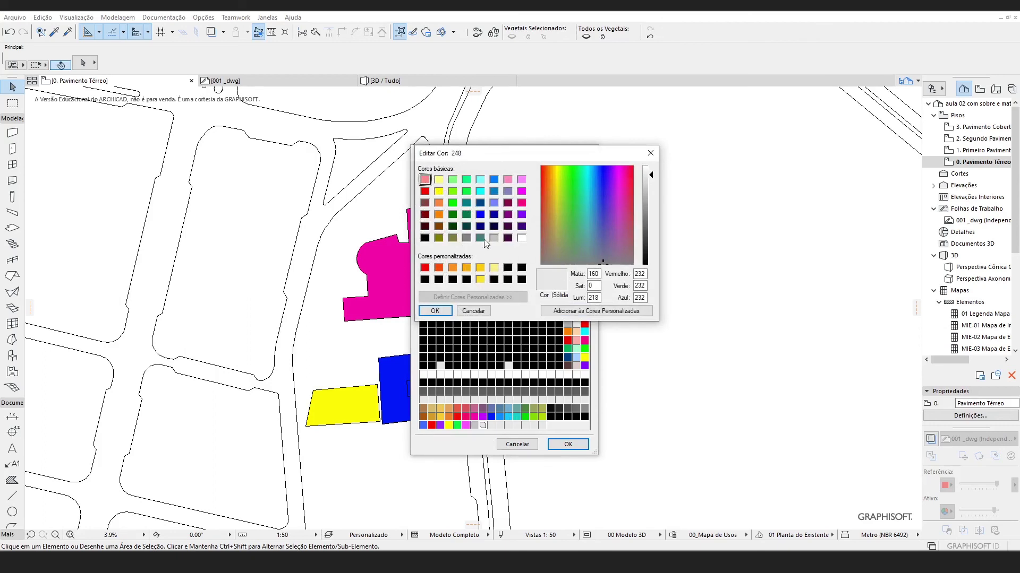
click(465, 238)
drag(651, 215, 651, 229)
click(435, 311)
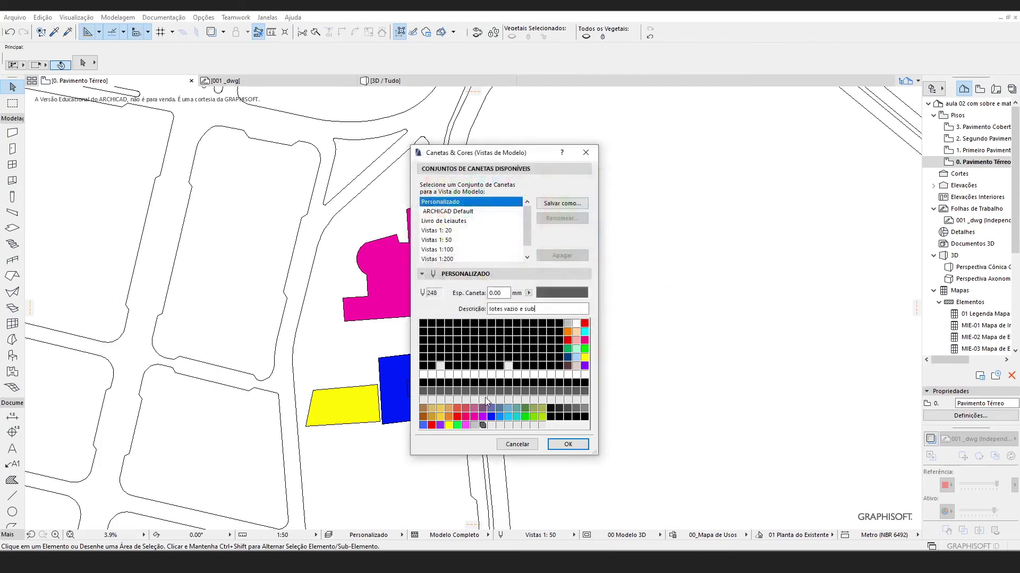
Define pen 249 as light cyan (RGB 128, 255, 255) with the description "hotelaria"
click(492, 425)
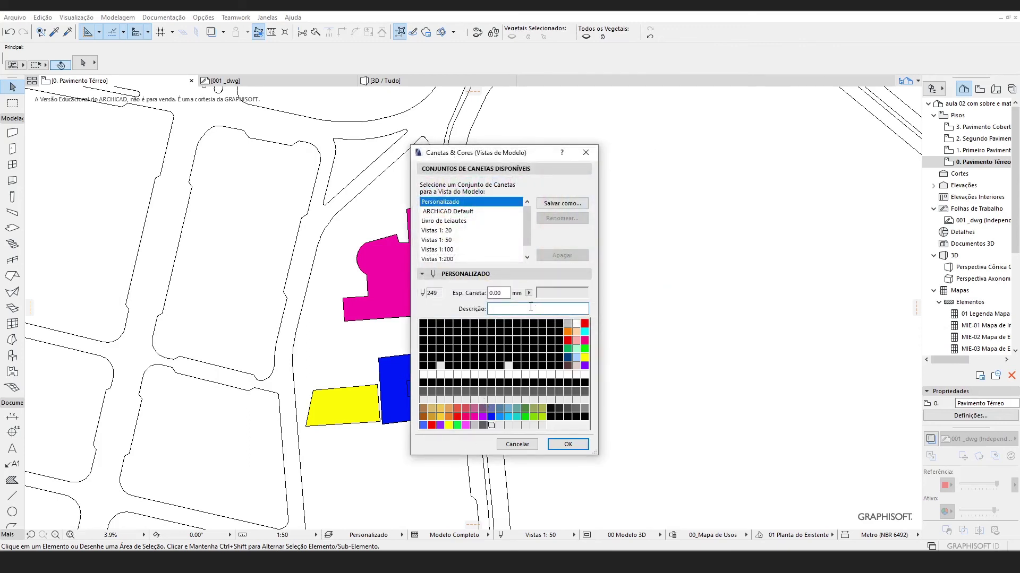
click(571, 295)
click(479, 180)
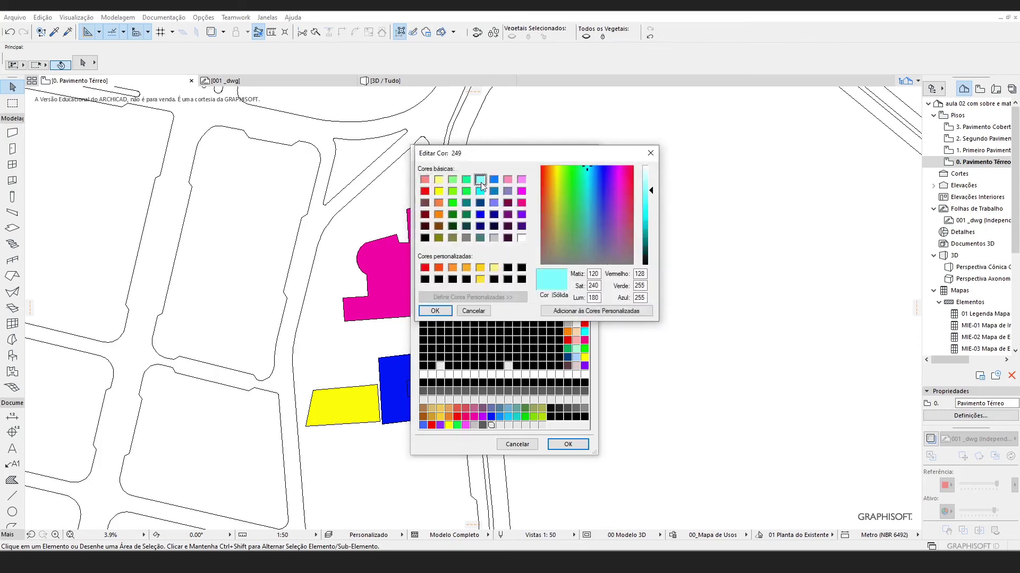
click(436, 311)
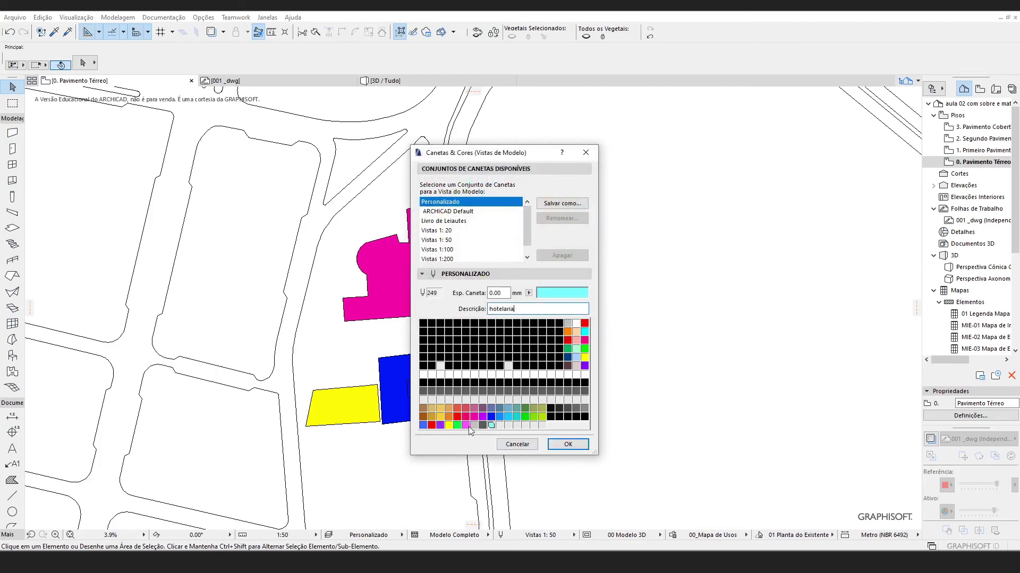
Save the customized pens as a new pen set named "Mapas de Estudos"
click(543, 204)
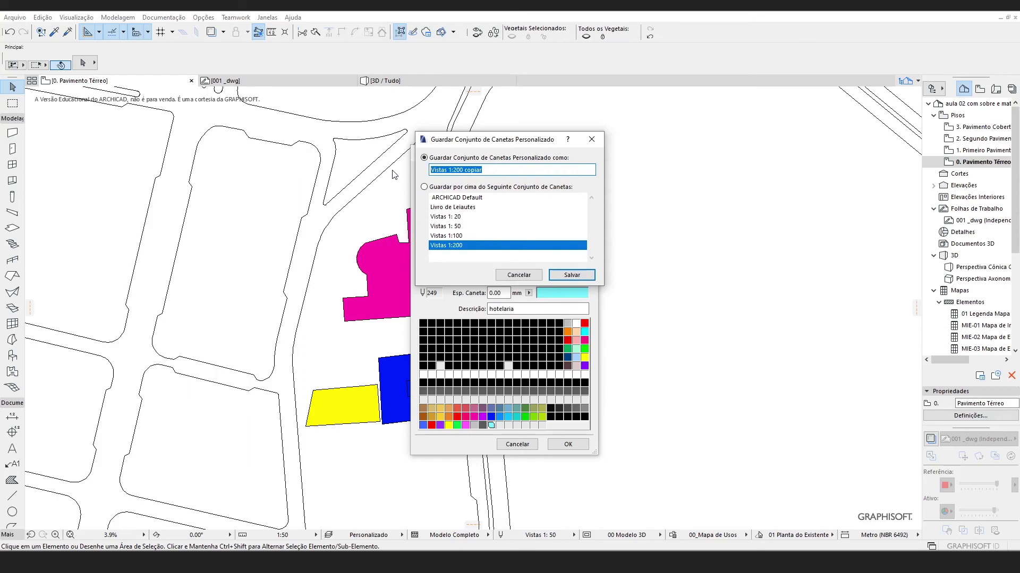
text(Mapas de Estudos)
key(Return)
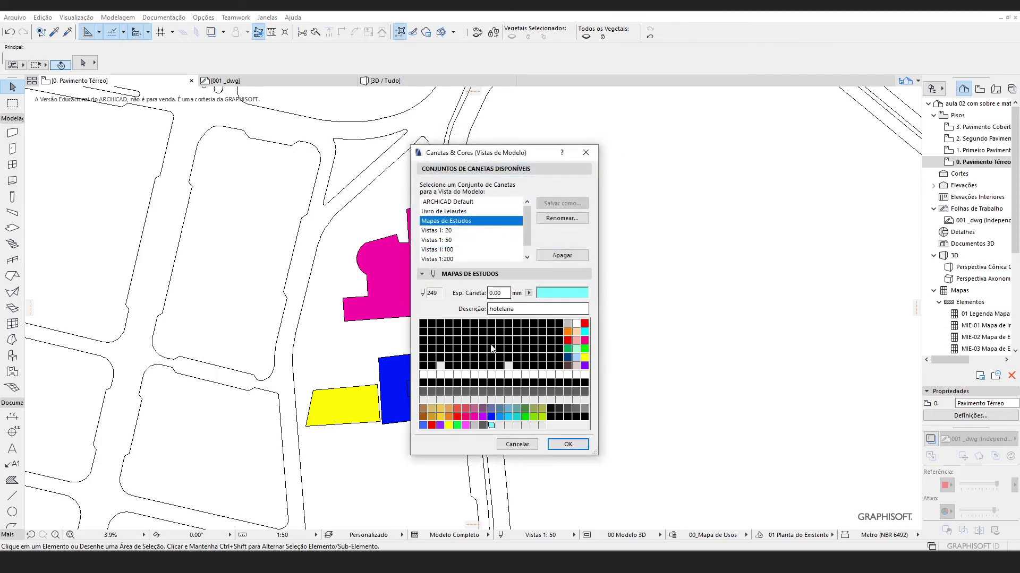
Compare the Mapas de Estudos pen set with the Vistas 1:20 to 1:200 sets, checking the line weight of pen 24
click(460, 231)
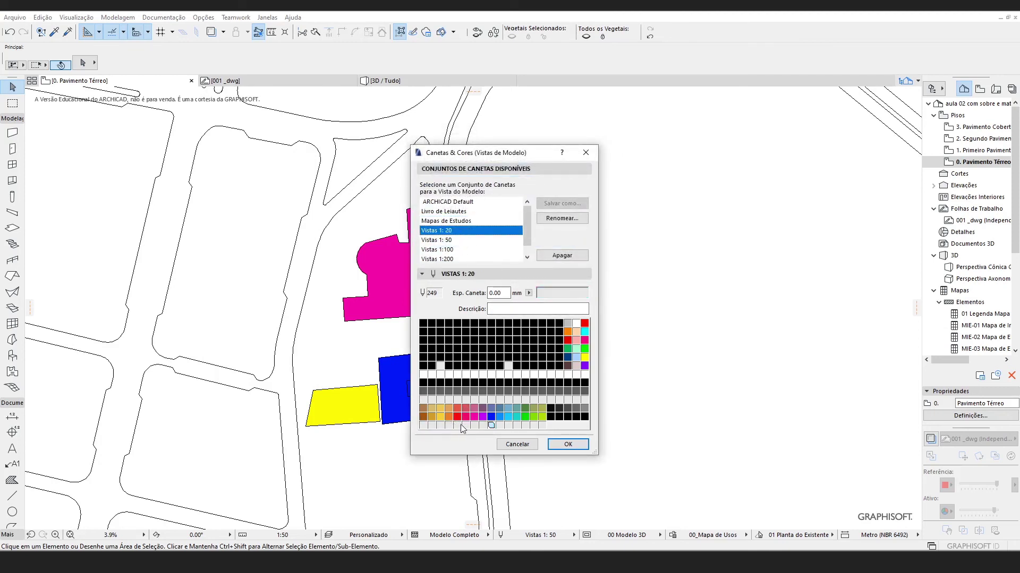
key(Up)
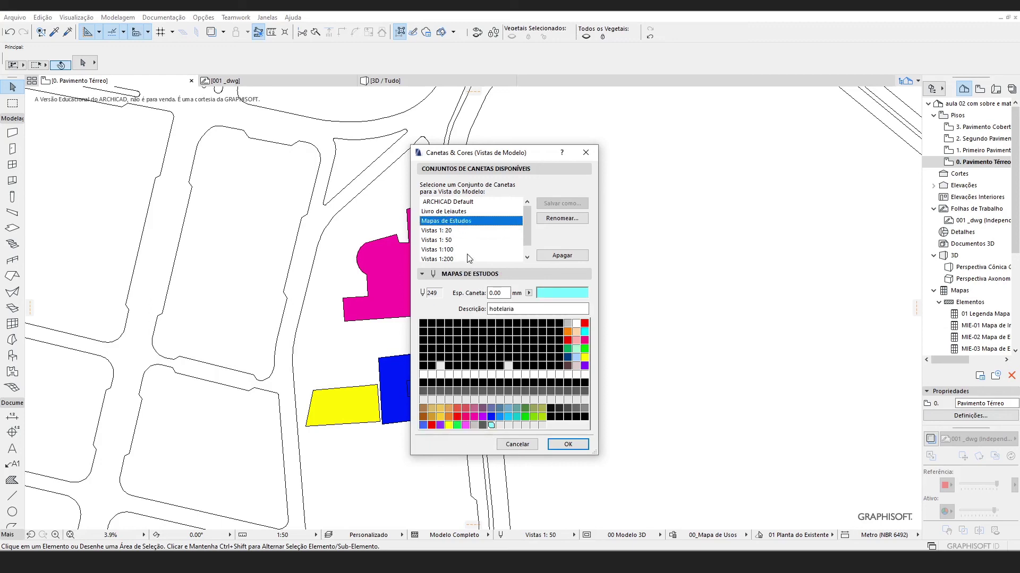
mouse_move(456, 233)
mouse_down()
mouse_move(458, 260)
mouse_move(455, 226)
mouse_move(460, 251)
mouse_up()
click(449, 331)
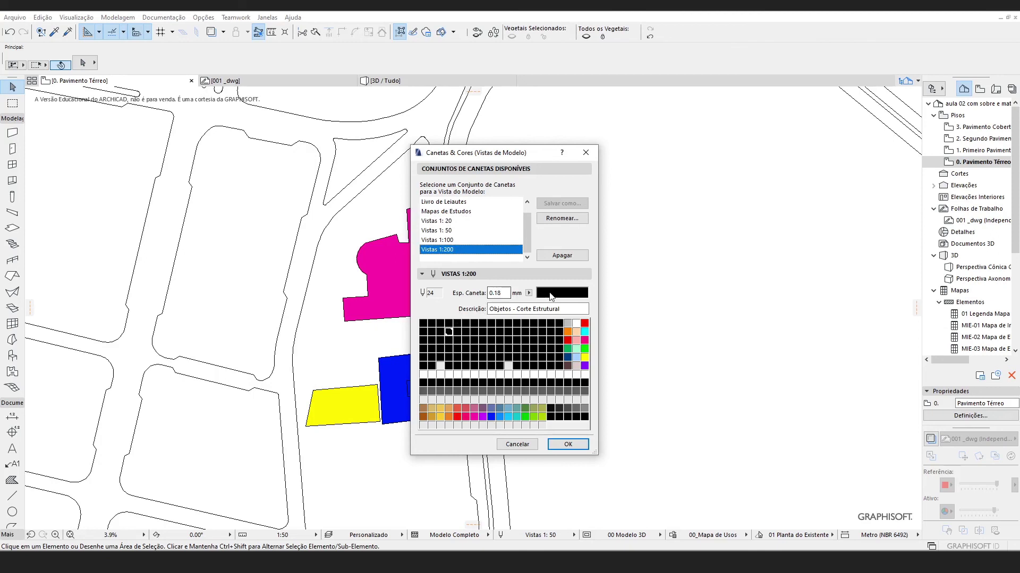
drag(473, 243, 469, 223)
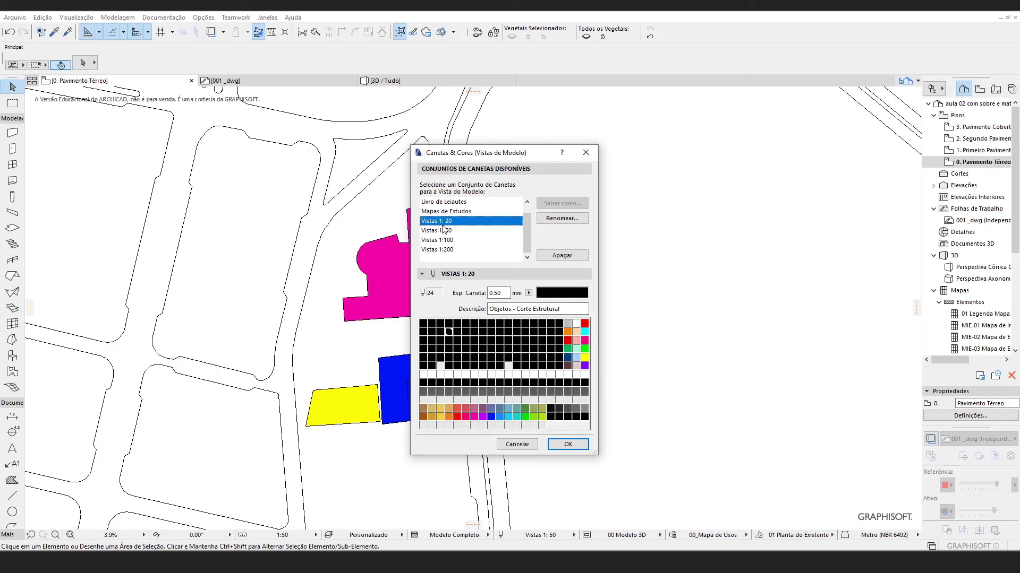
scroll(453, 210, up, 1)
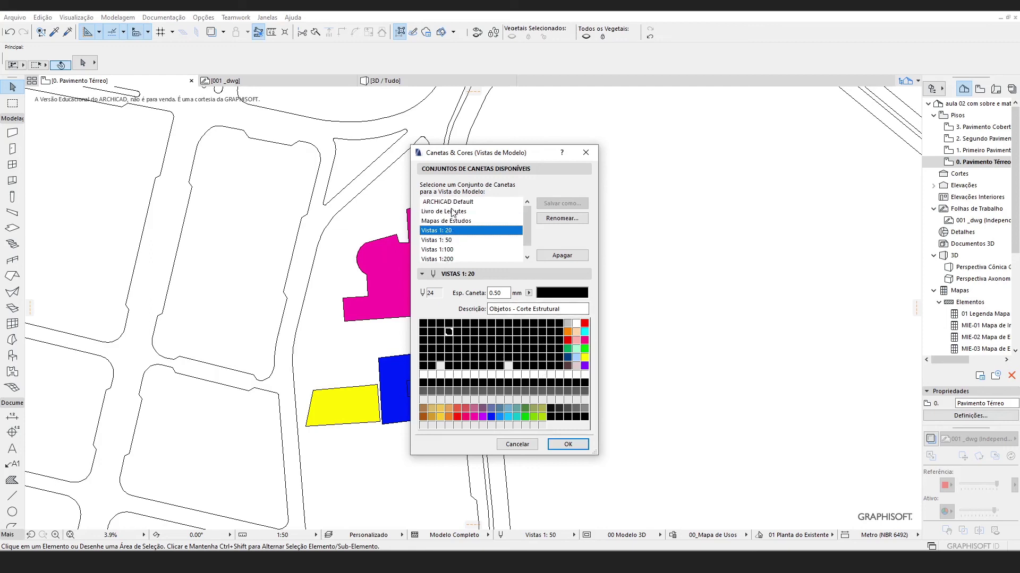
Examine the column and wall pens of the ARCHICAD Default set and compare pen 27 with the Vistas 1:50 set
click(452, 211)
click(451, 203)
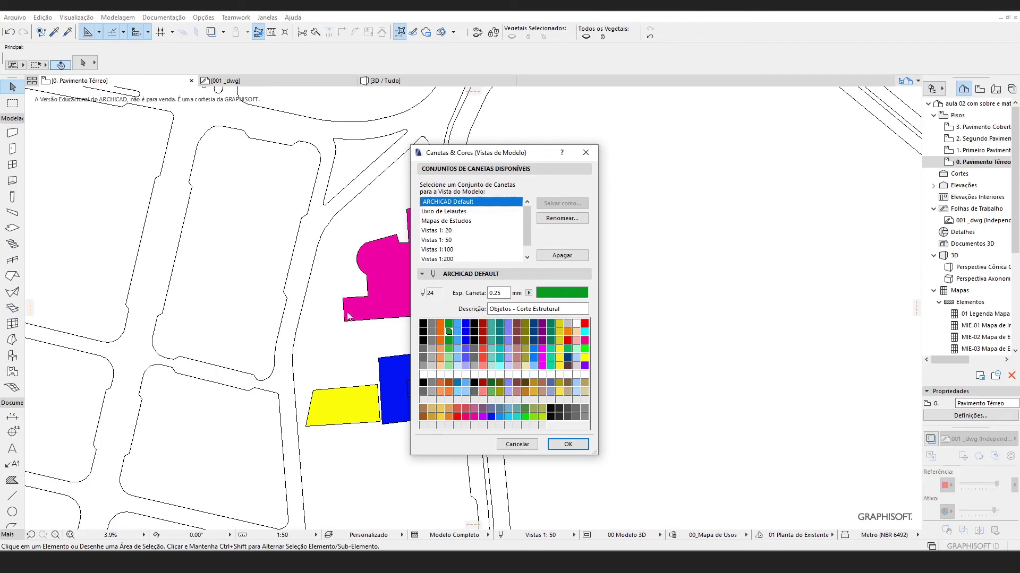
click(482, 333)
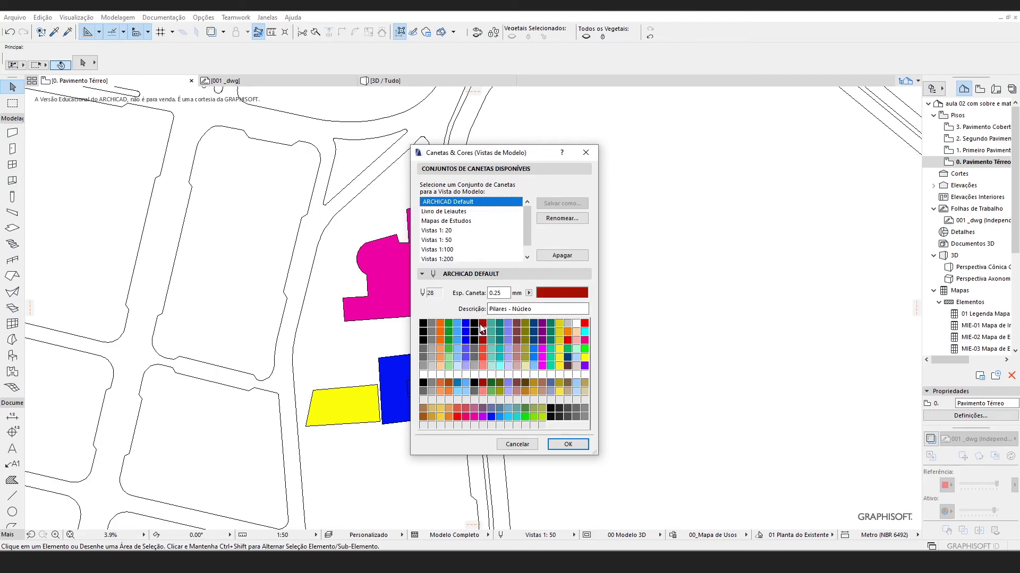
click(474, 350)
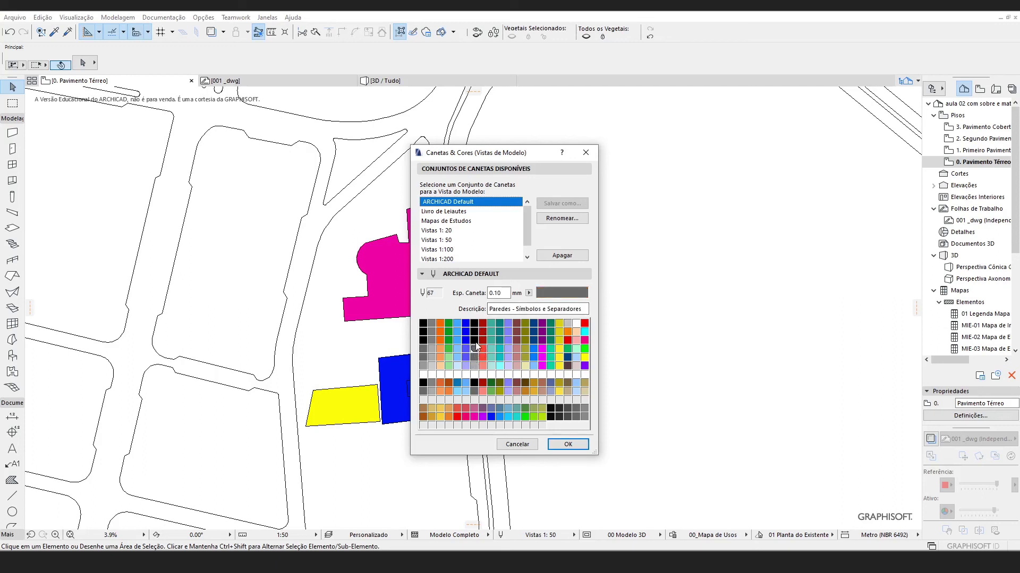
click(475, 341)
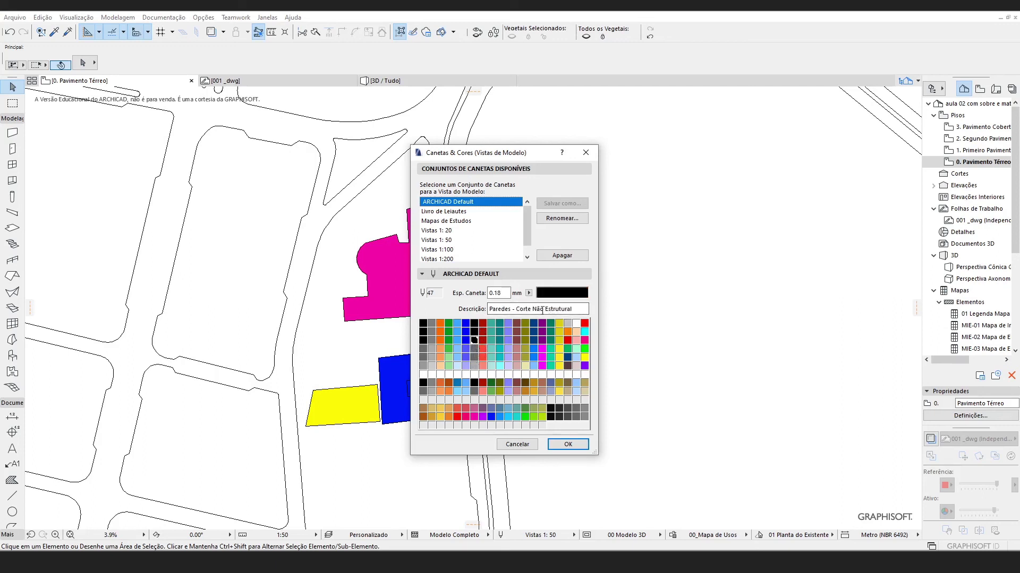
click(474, 332)
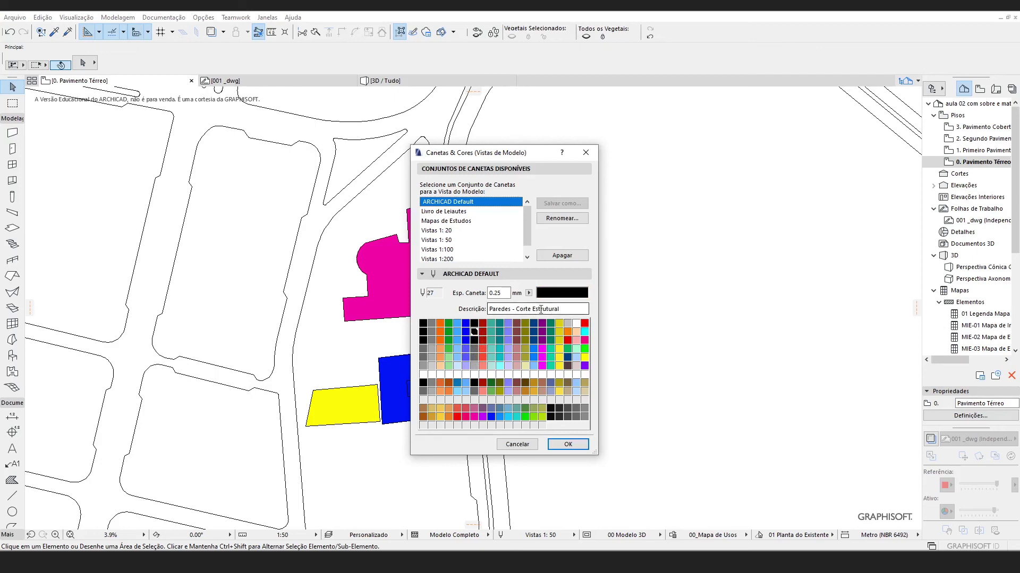
click(459, 240)
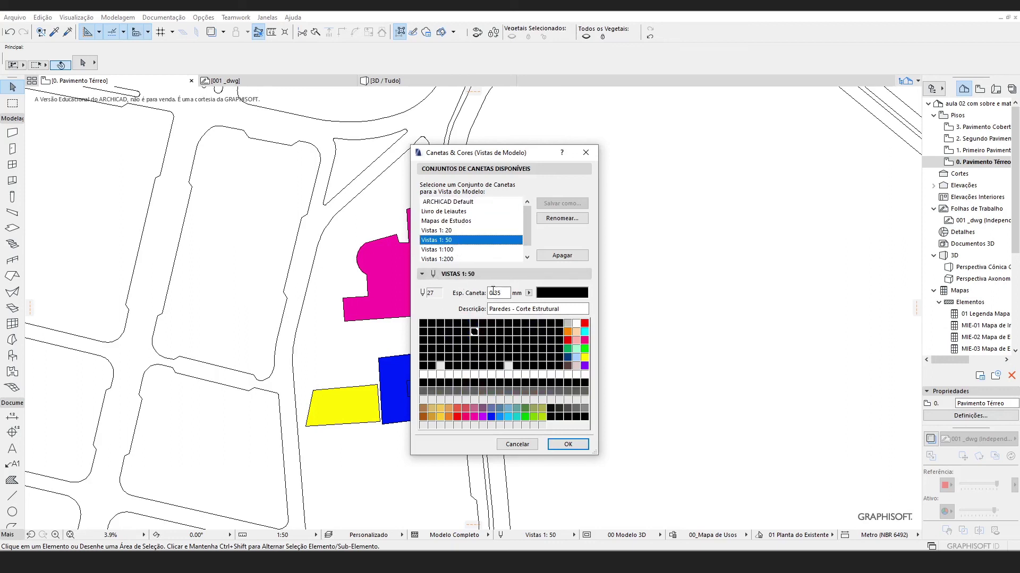
Check the line weight of pen 27 in the Vistas 1:100 set and in the Mapas de Estudos set
click(459, 250)
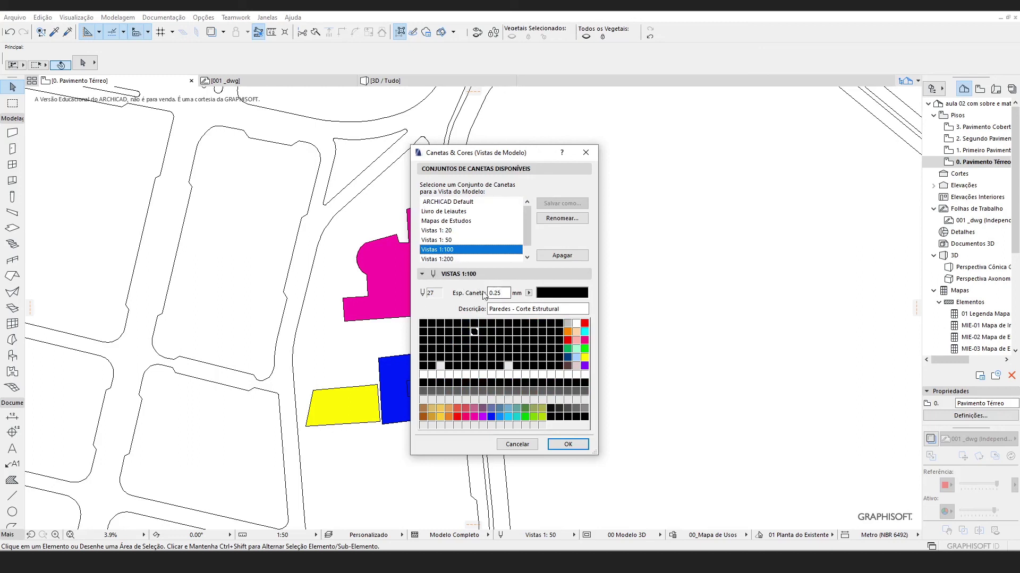
mouse_move(527, 215)
mouse_down()
mouse_move(533, 237)
mouse_move(533, 222)
mouse_up()
click(456, 221)
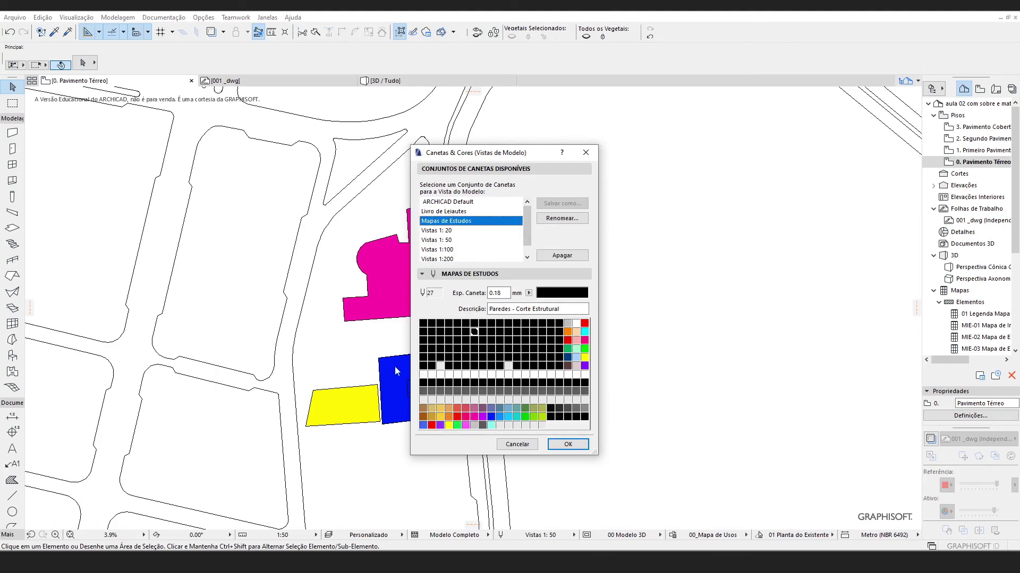
Review the land-use pens from 241 to 244 in Mapas de Estudos and look for unused pens for another group
click(423, 425)
click(431, 425)
click(440, 425)
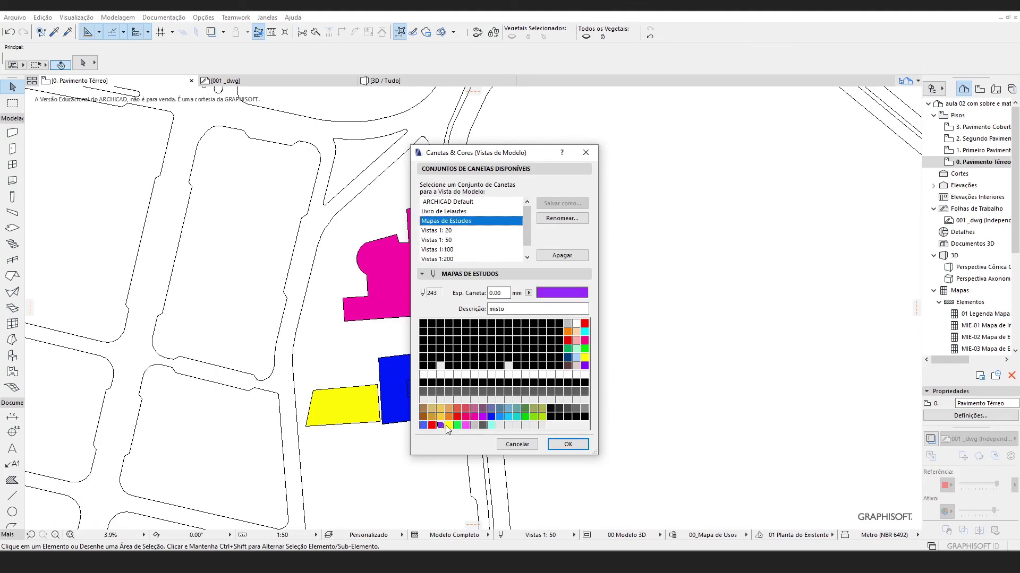
click(449, 425)
click(509, 425)
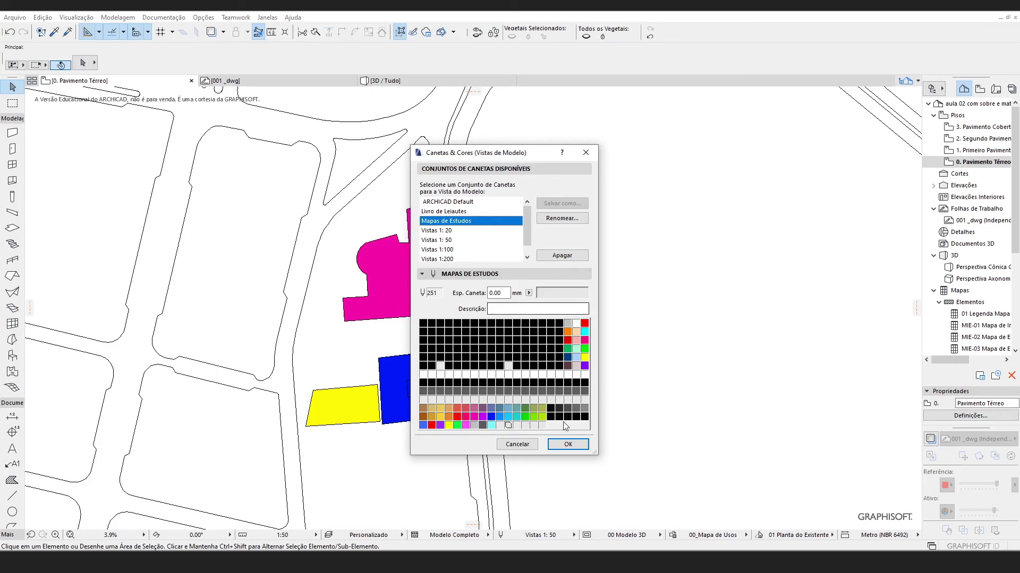
click(500, 425)
click(474, 400)
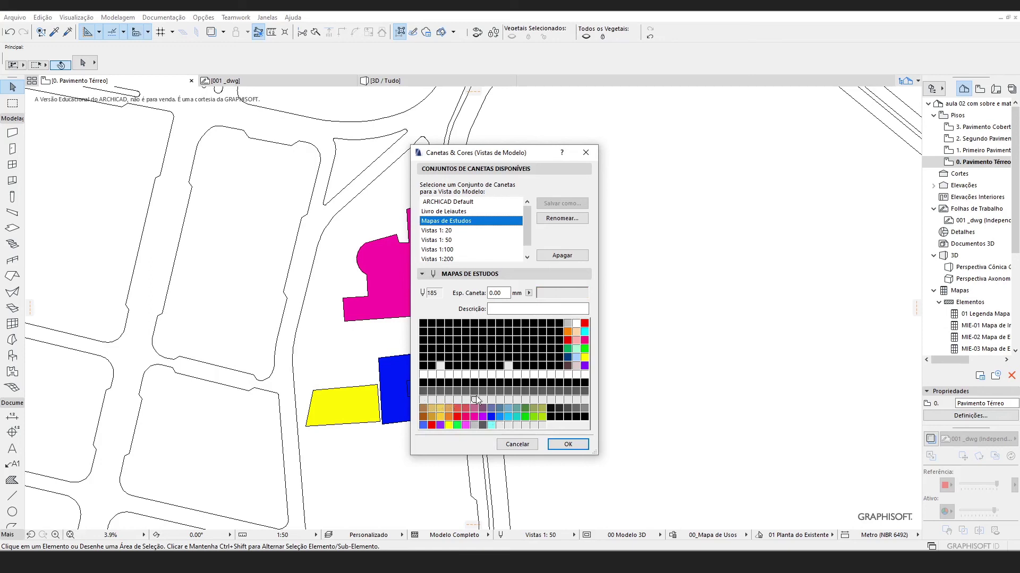
Define pen 181 as pale yellow with the description "1 pav terreo"
click(424, 400)
click(536, 309)
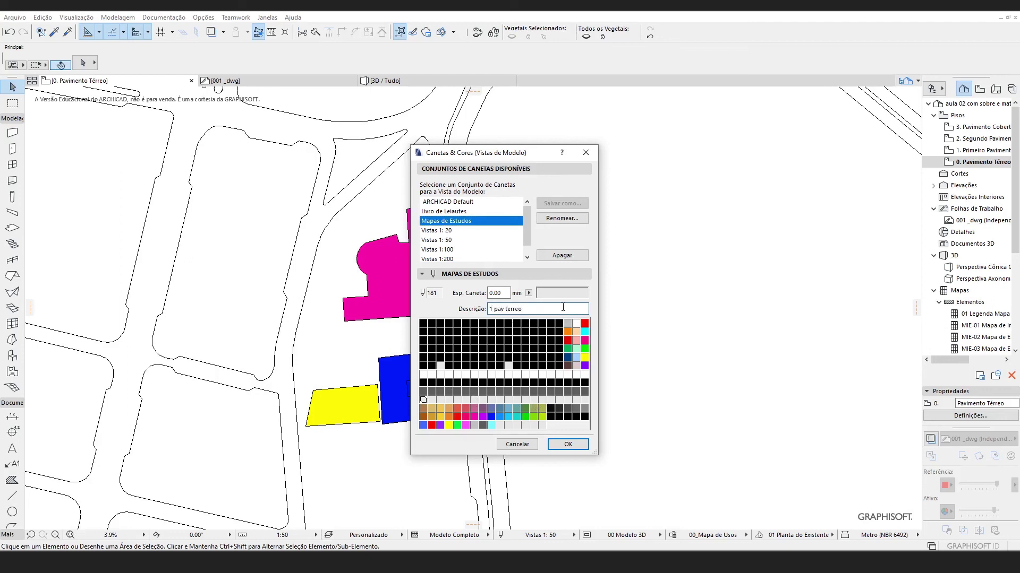
click(574, 285)
click(572, 292)
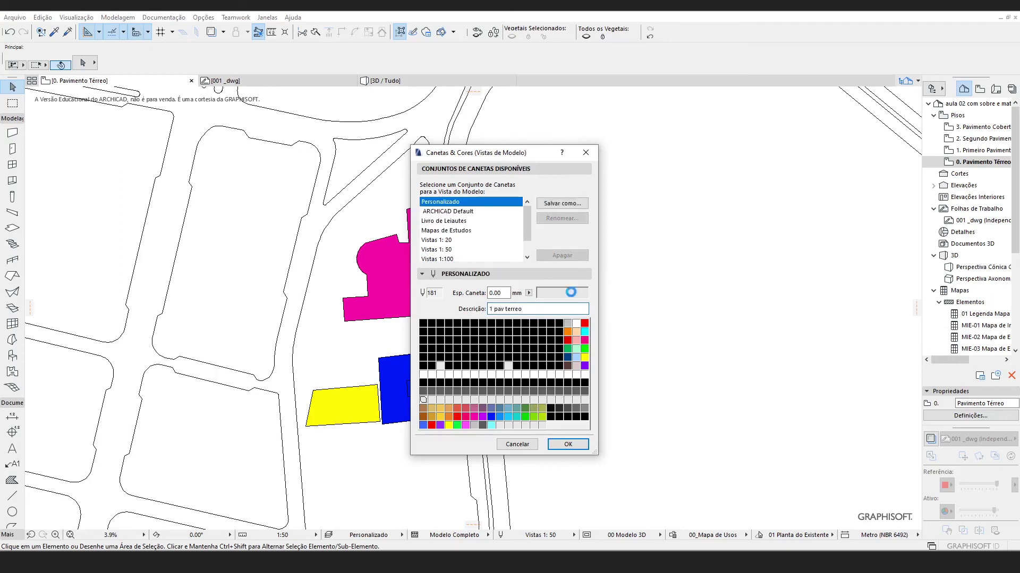
click(438, 179)
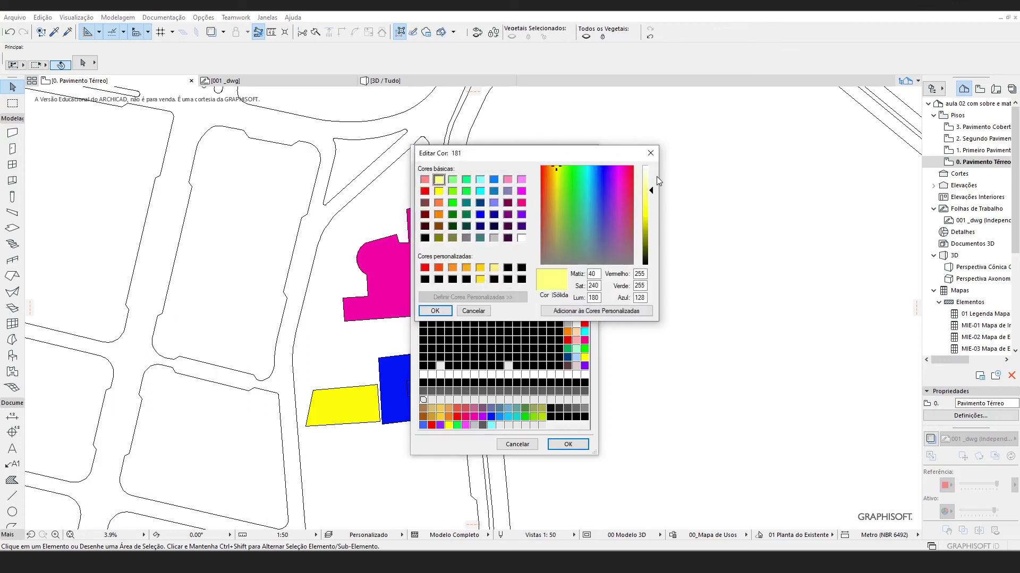
drag(654, 189, 653, 179)
click(434, 312)
Define pen 182 as bright yellow (about RGB 255, 255, 66) with the description "2 pav"
click(432, 400)
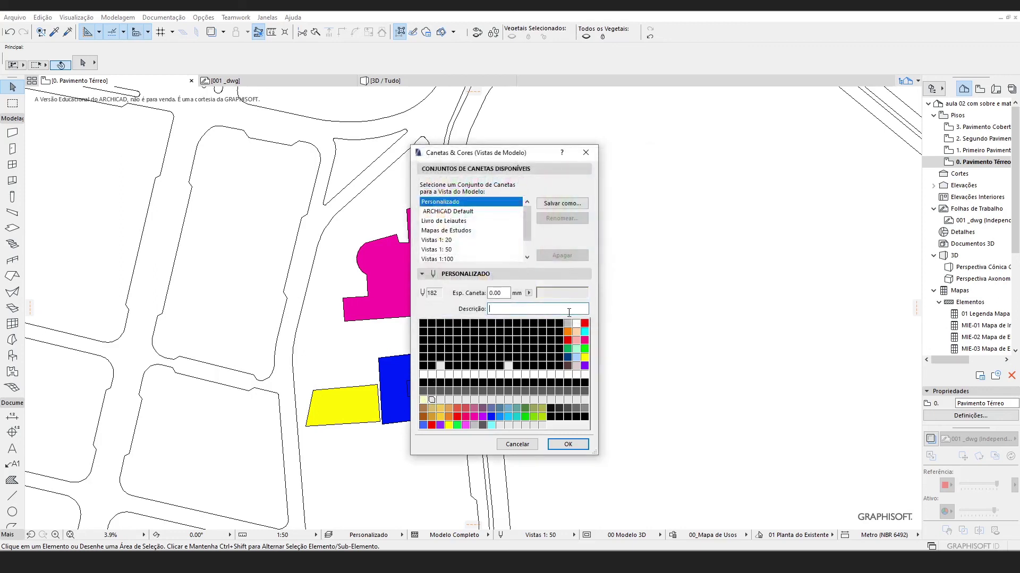
click(424, 399)
click(432, 400)
click(550, 294)
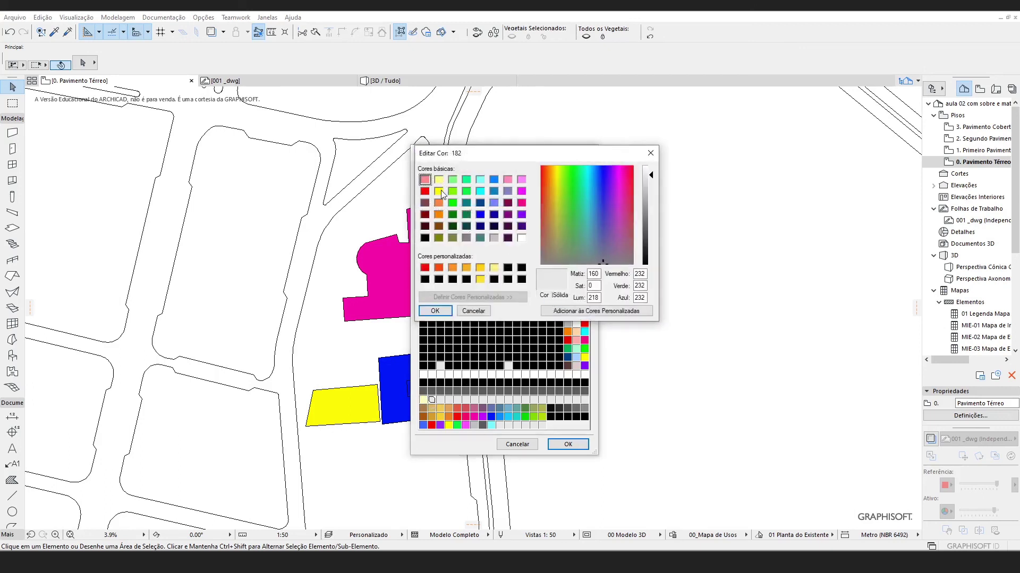
click(439, 191)
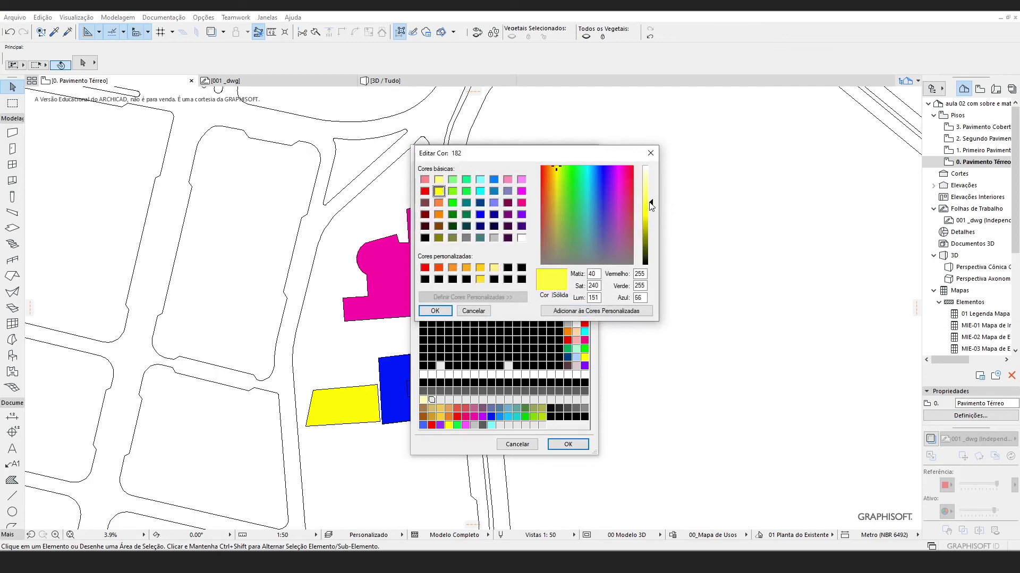
drag(651, 206, 651, 205)
click(435, 310)
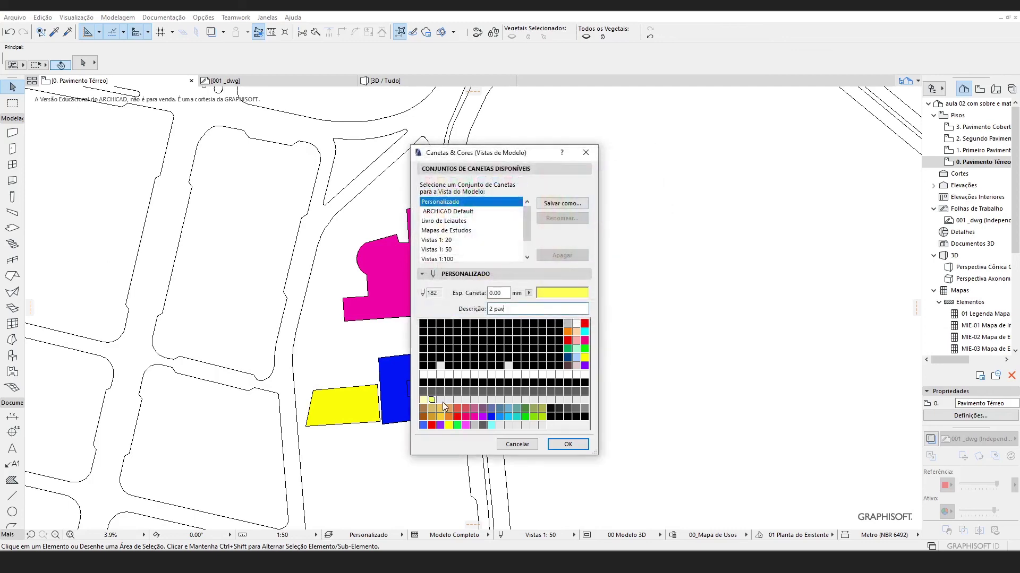
Set pen 183 to a lightened golden yellow based on the custom colour RGB 254, 206, 16, and apply the pen changes
click(440, 401)
click(558, 295)
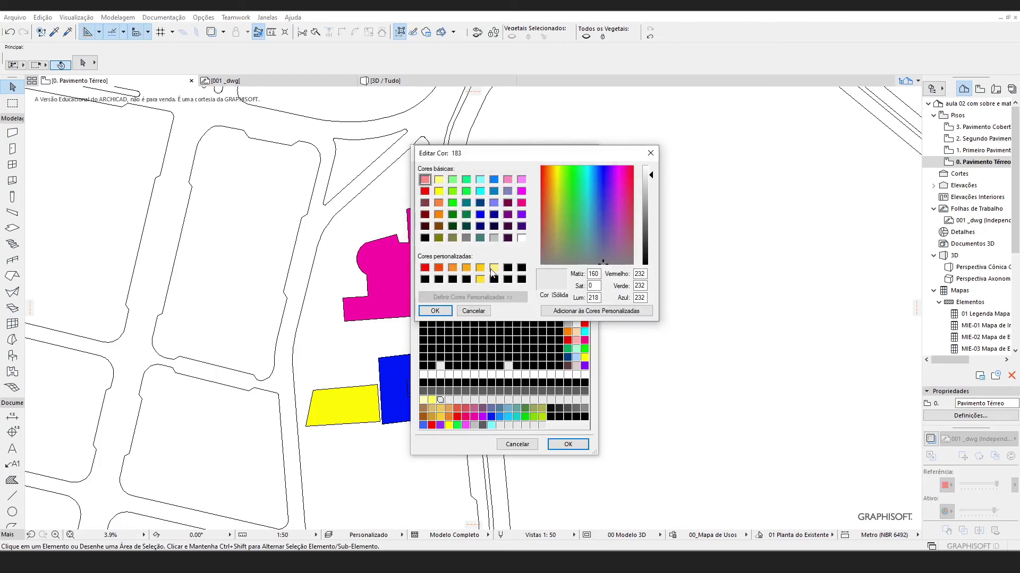
click(466, 267)
click(480, 267)
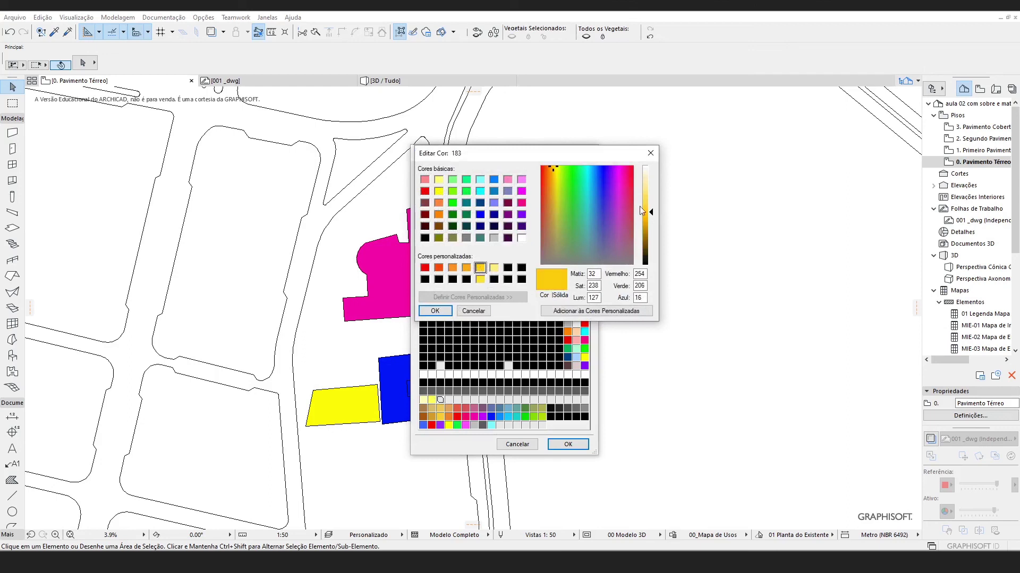
drag(641, 210, 651, 202)
click(434, 310)
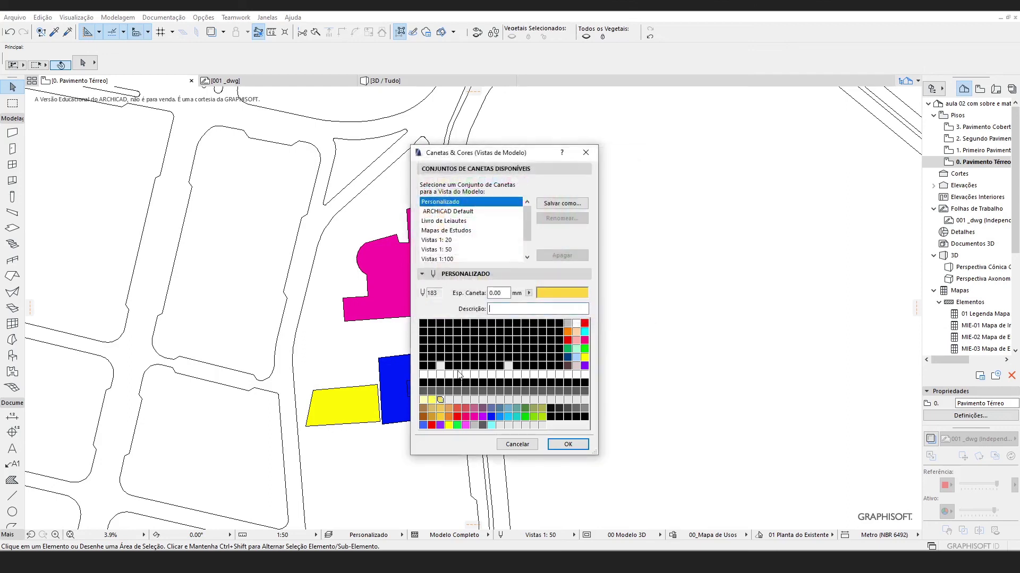
click(449, 399)
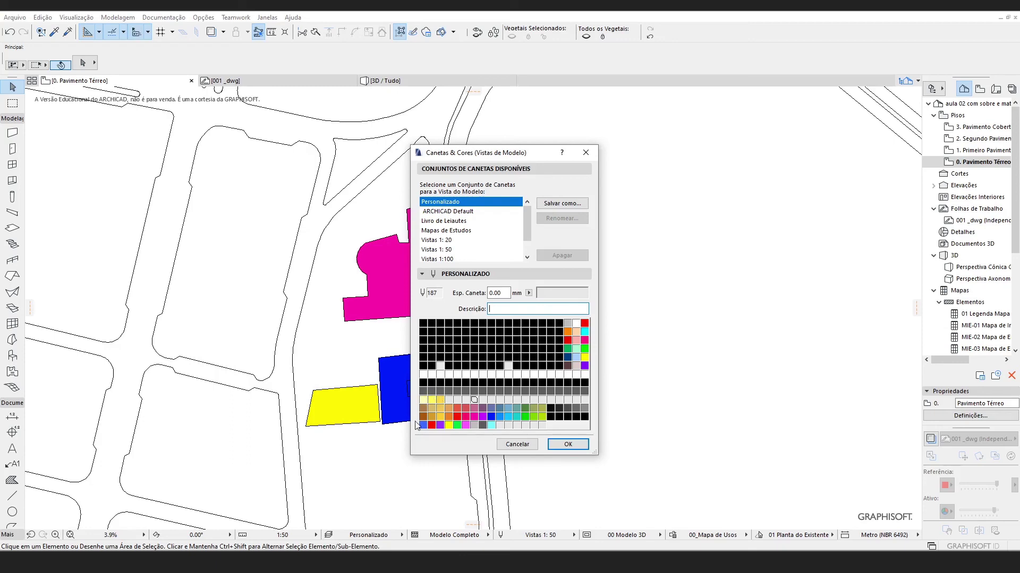
click(567, 443)
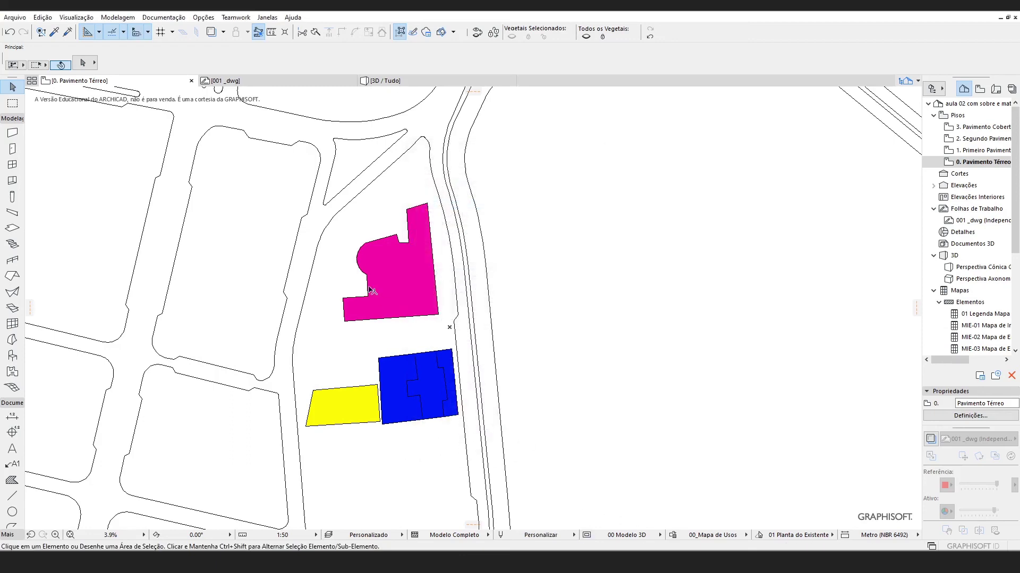
Switch to the 3D view and inspect the settings of the blue tower
scroll(450, 221, up, 2)
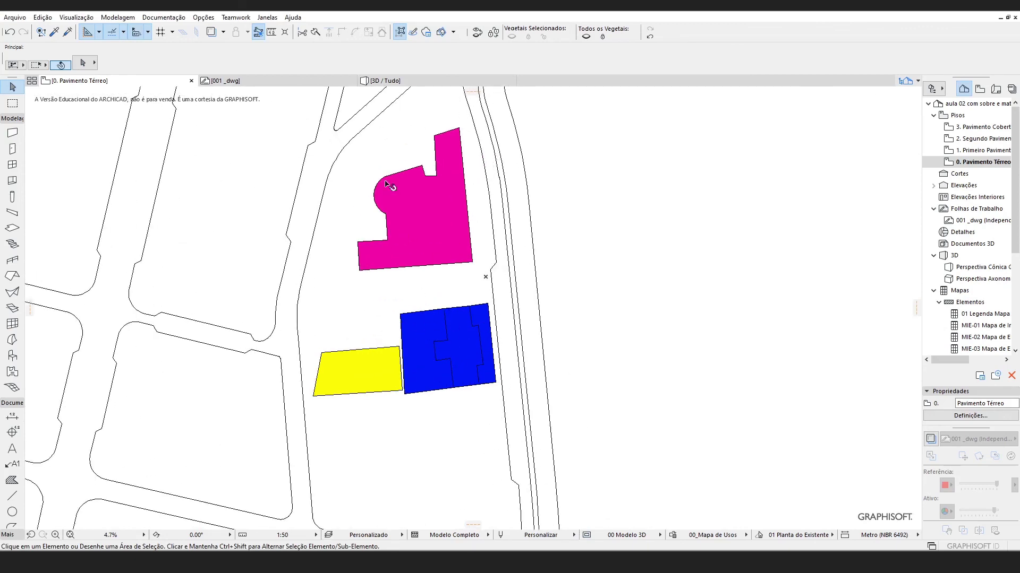
click(399, 81)
scroll(456, 316, up, 10)
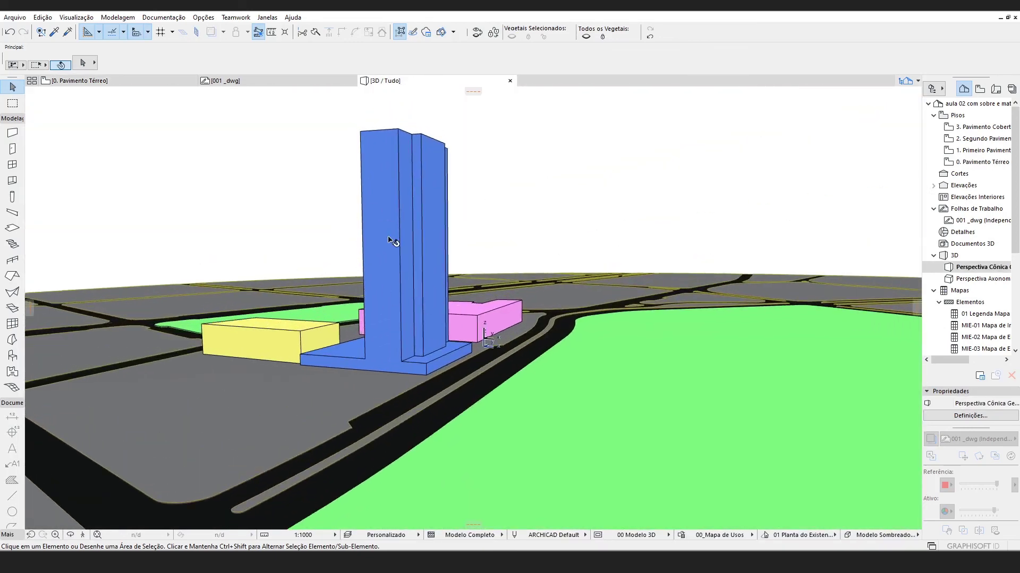
click(380, 266)
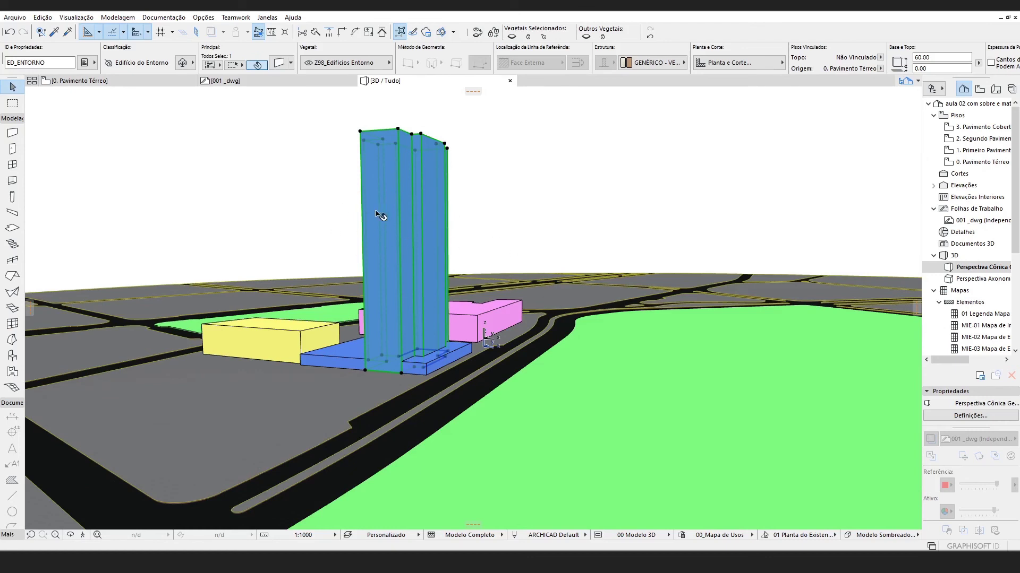
click(308, 176)
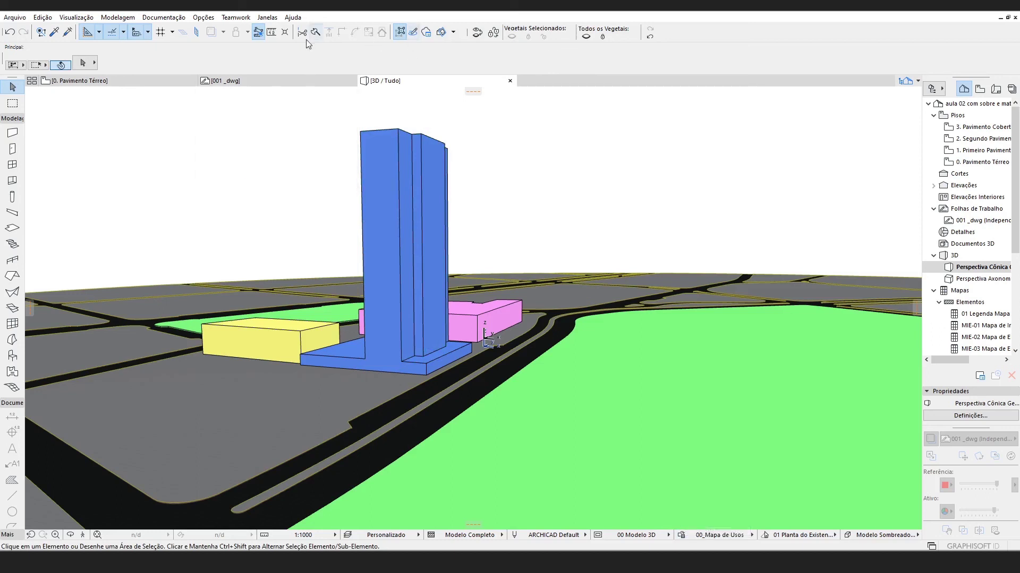
Delete the 00_Residencial surface from the project's surfaces without substituting another one for it
click(208, 16)
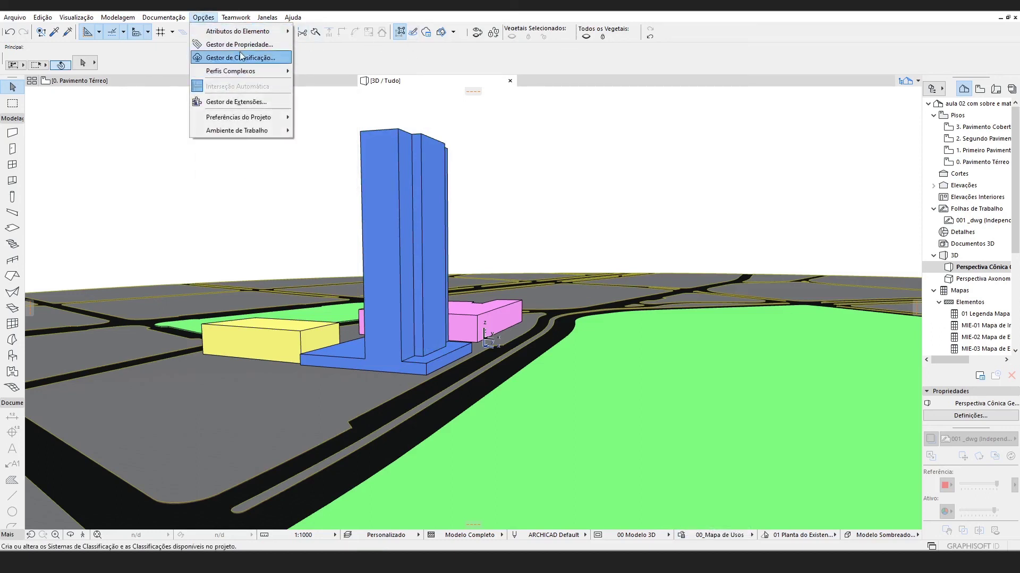
mouse_move(250, 30)
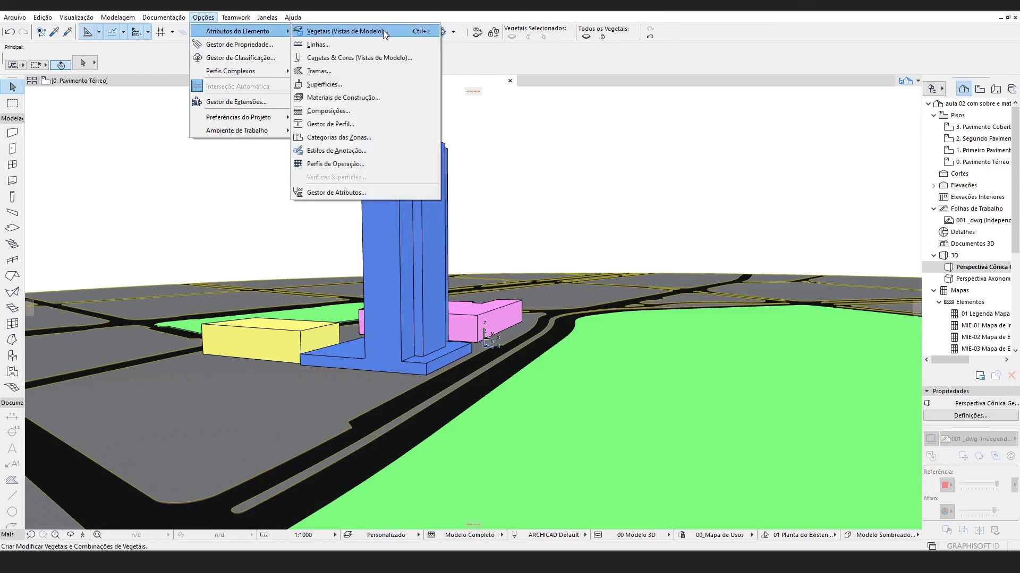
click(323, 85)
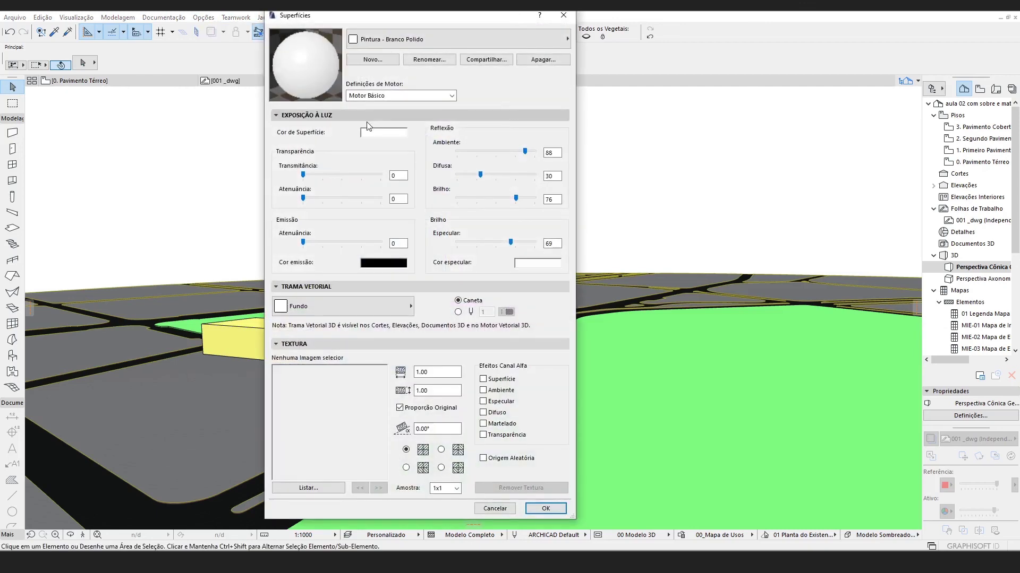
click(380, 45)
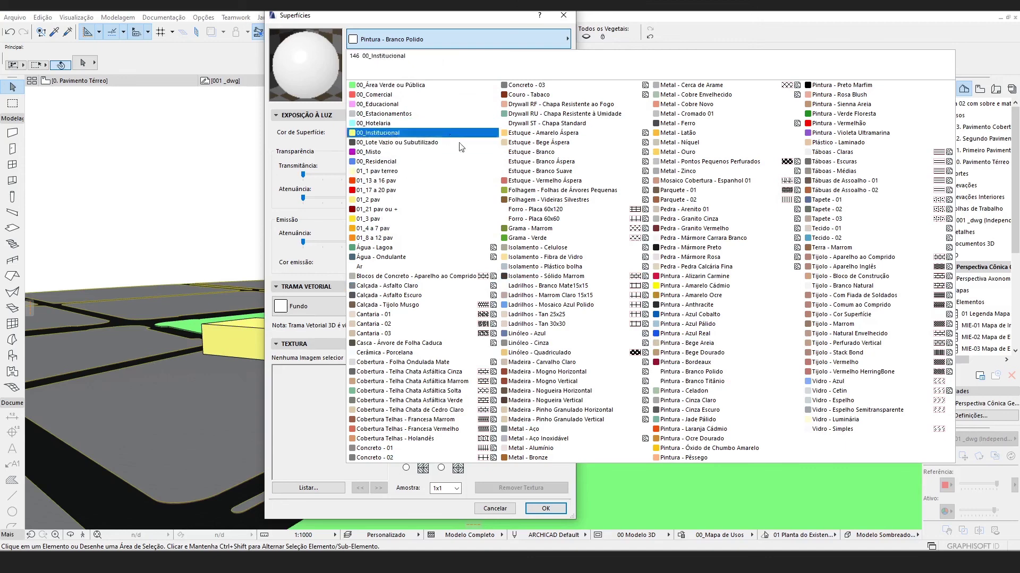
click(386, 162)
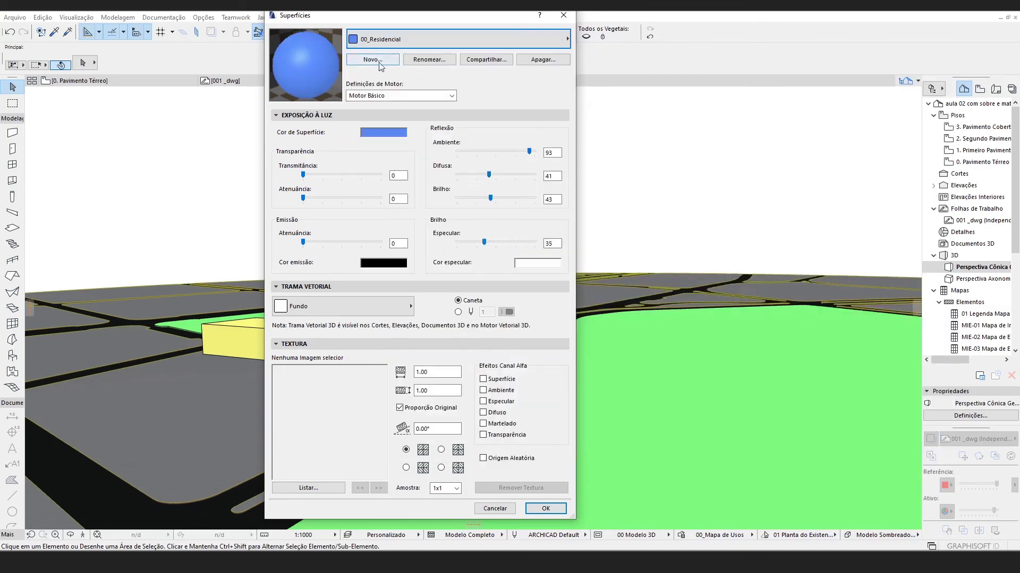
click(389, 41)
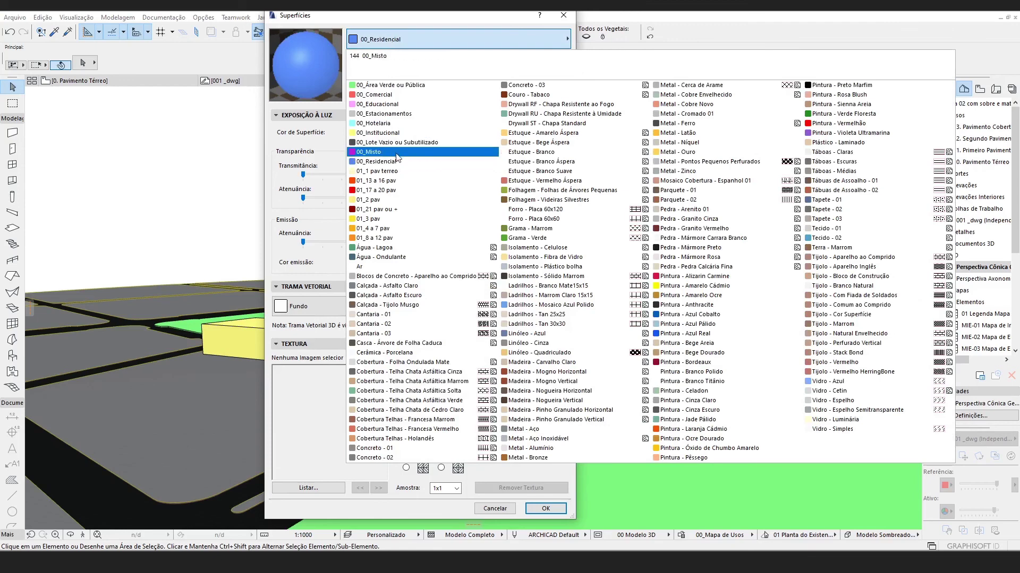
click(560, 34)
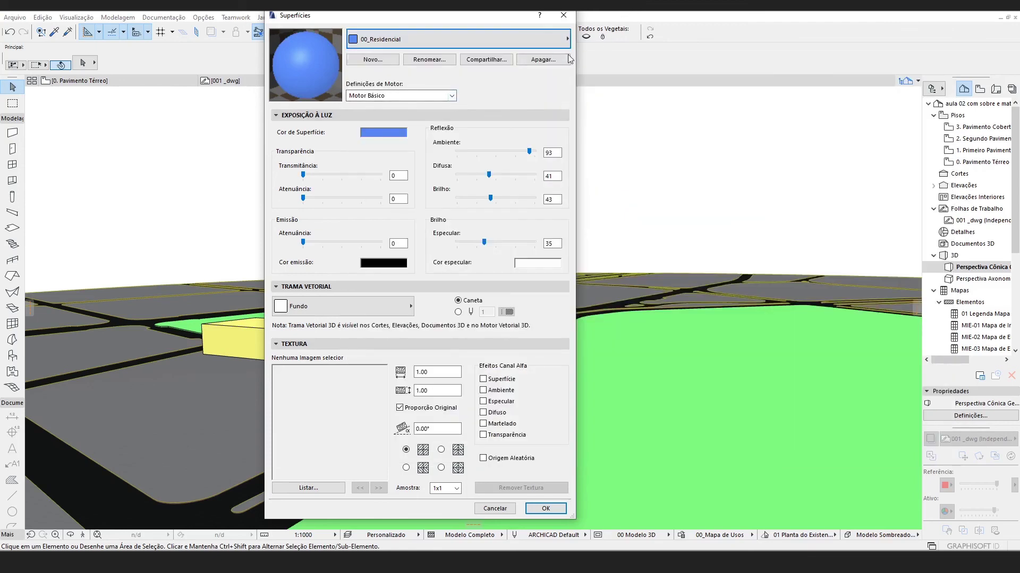
click(543, 59)
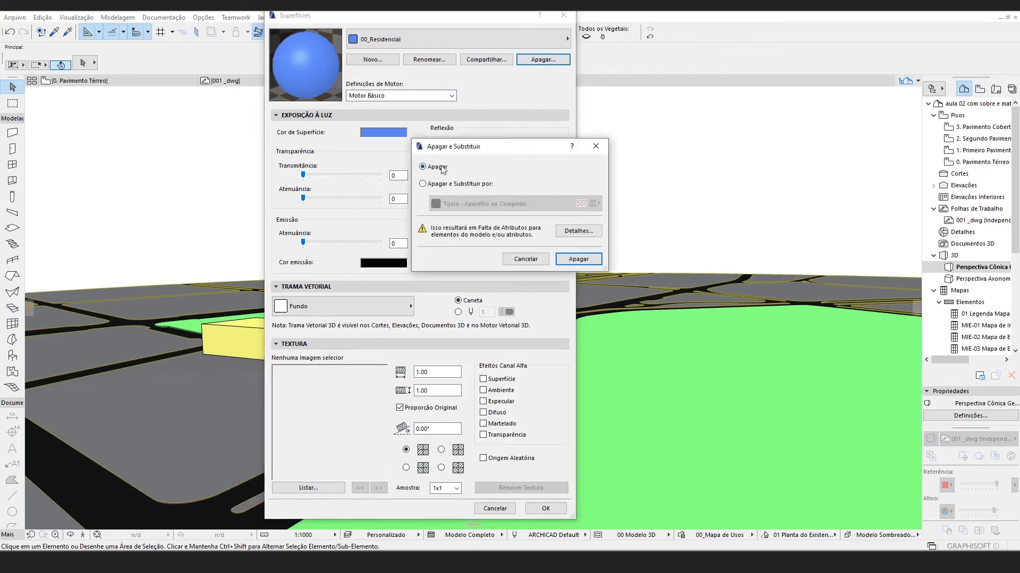
click(578, 259)
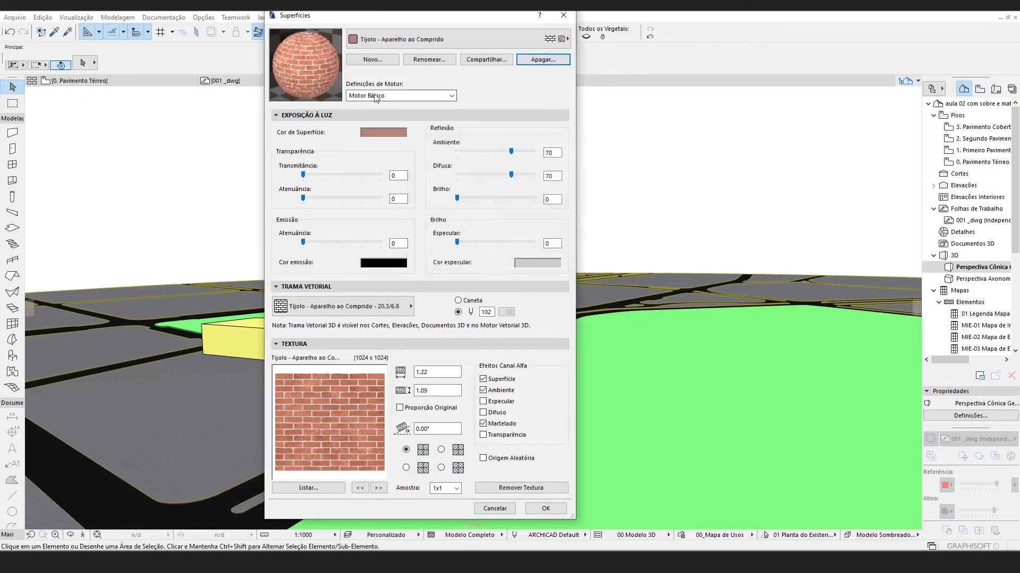
Change the surface colour of "Pintura - Azul Real" to a lighter blue (RGB 60, 123, 242)
click(387, 40)
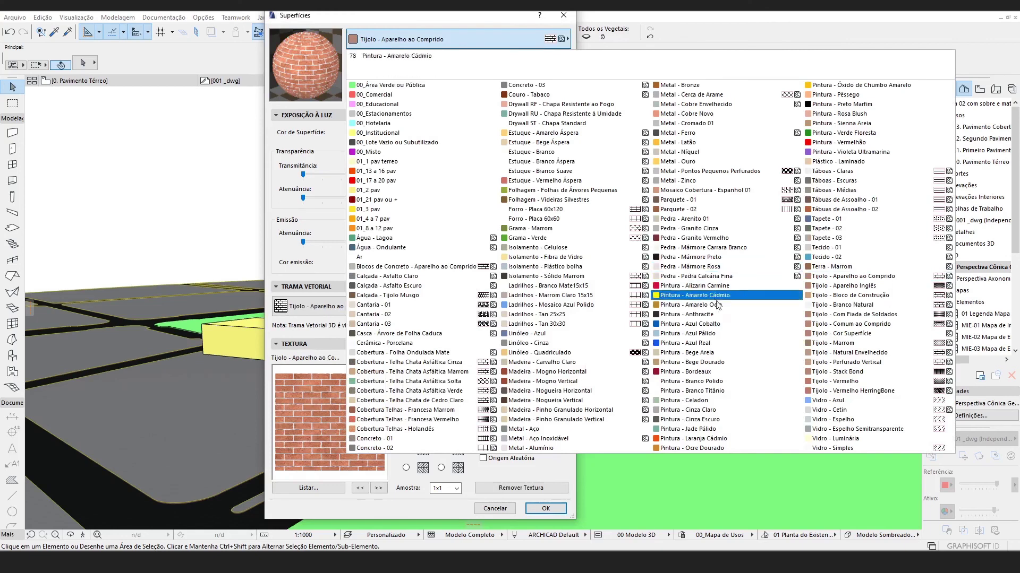
click(692, 344)
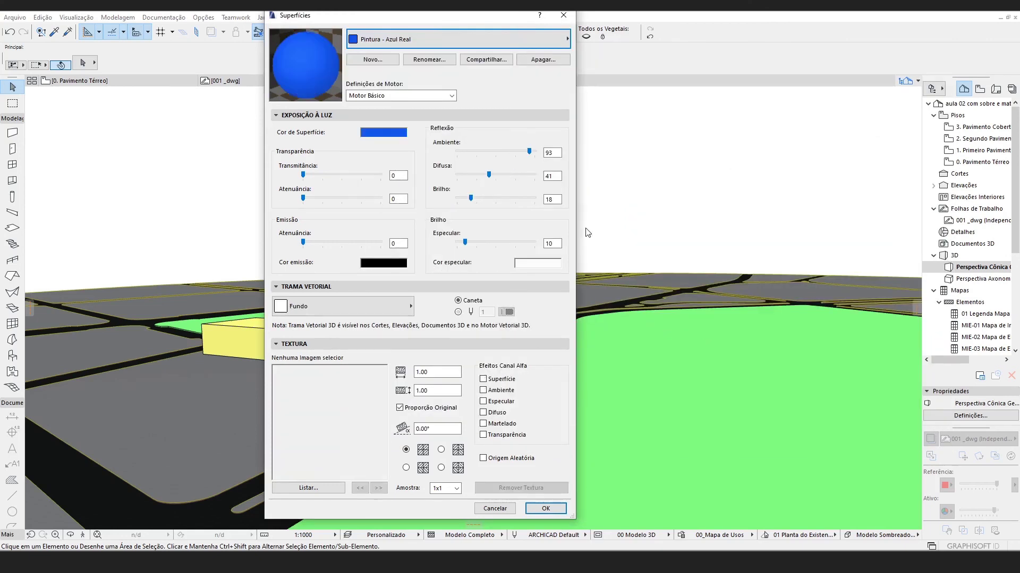
click(395, 139)
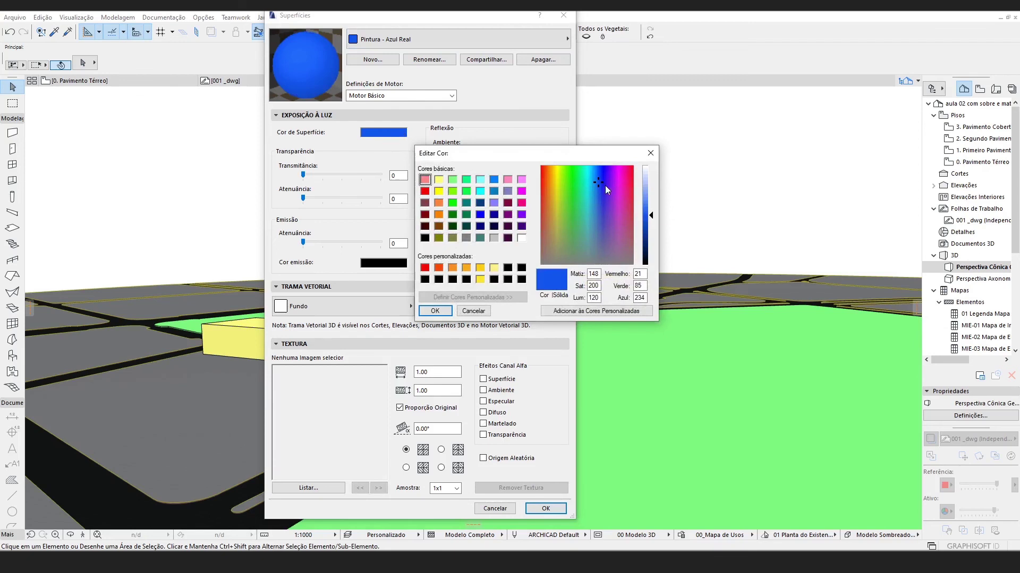
drag(600, 184, 597, 178)
drag(654, 215, 651, 208)
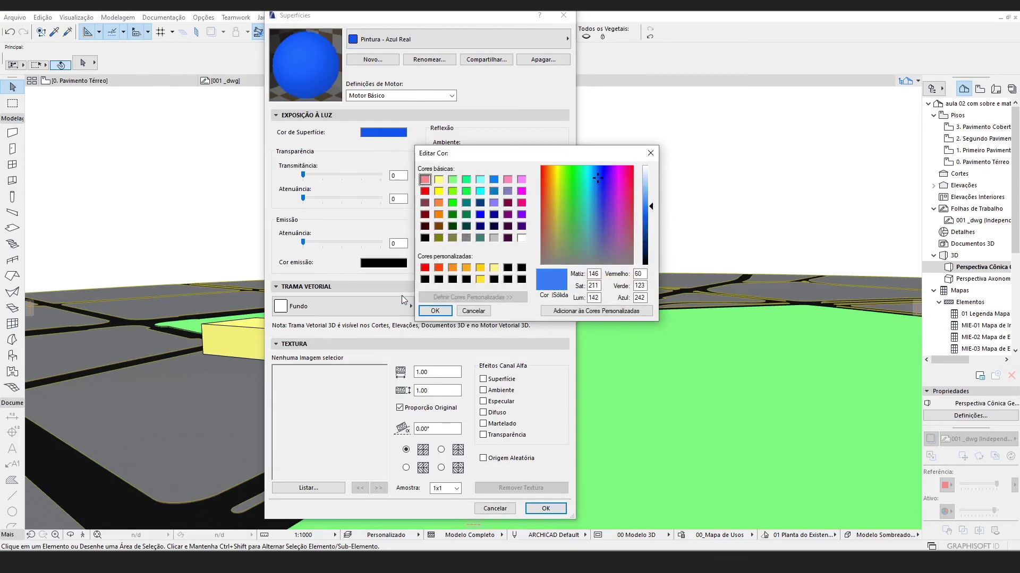
click(420, 311)
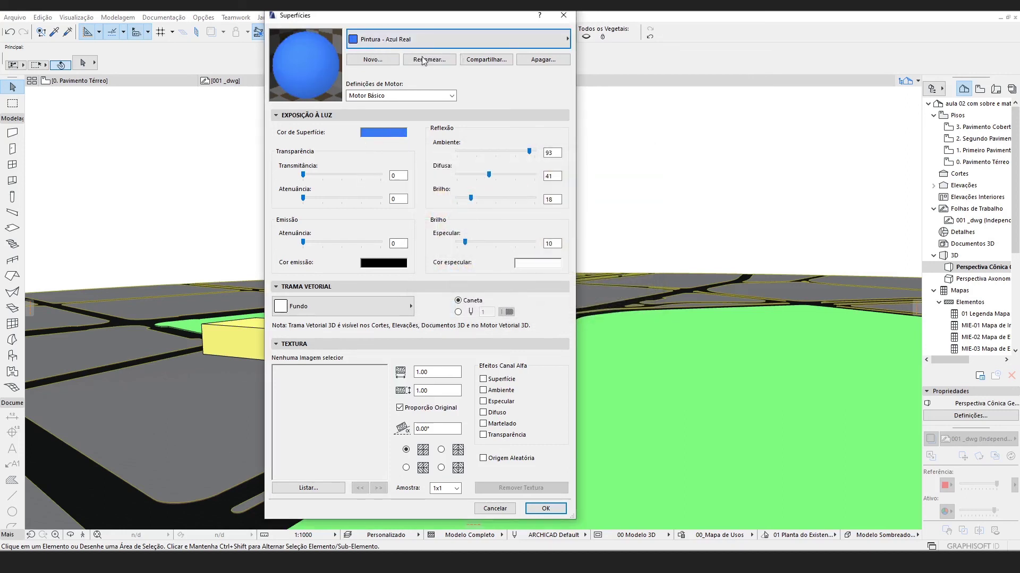
Discard the pending surface edits and display the Atributos toolbar alongside the standard tools
click(477, 510)
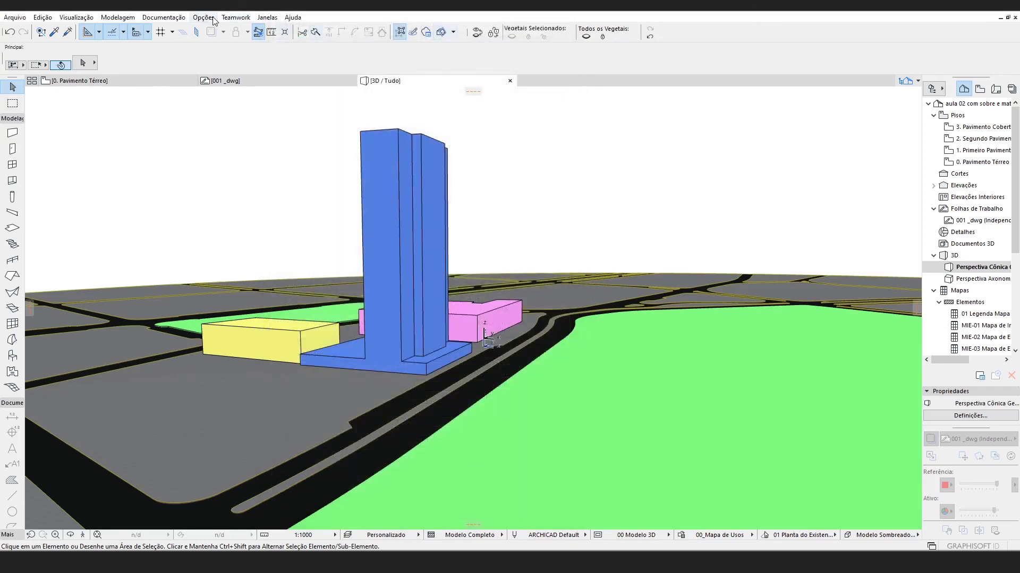
click(268, 17)
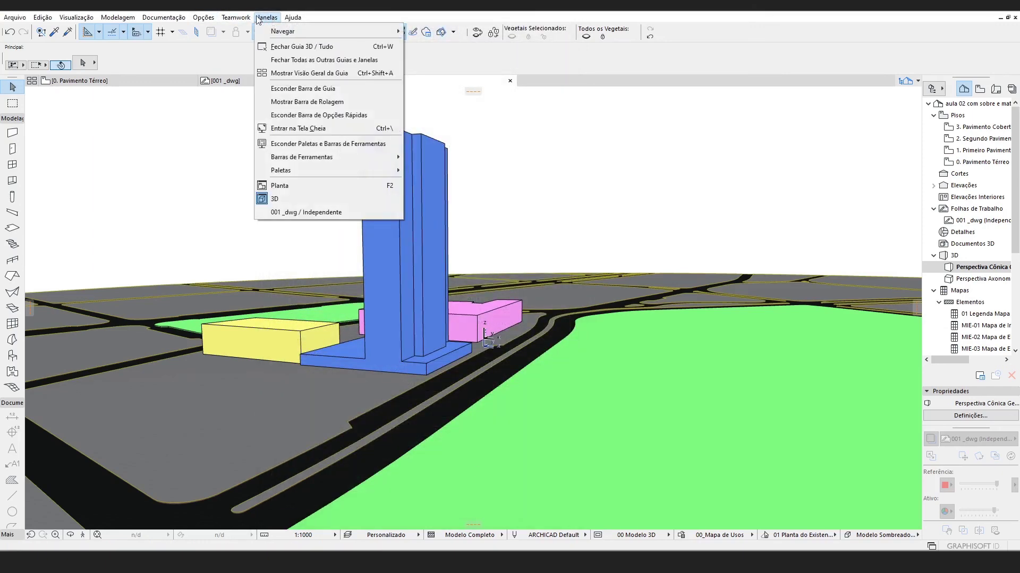
mouse_move(365, 158)
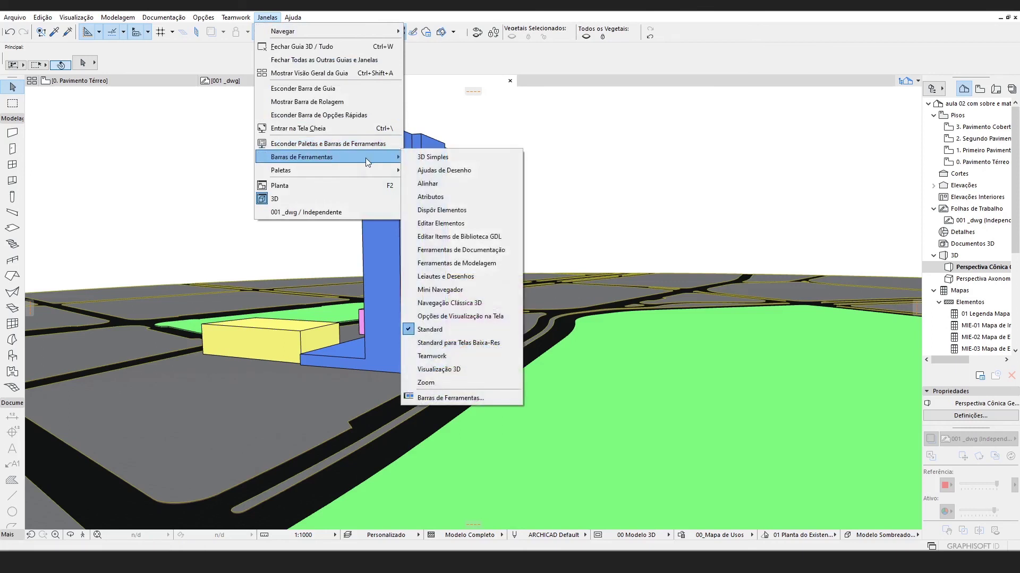
click(436, 197)
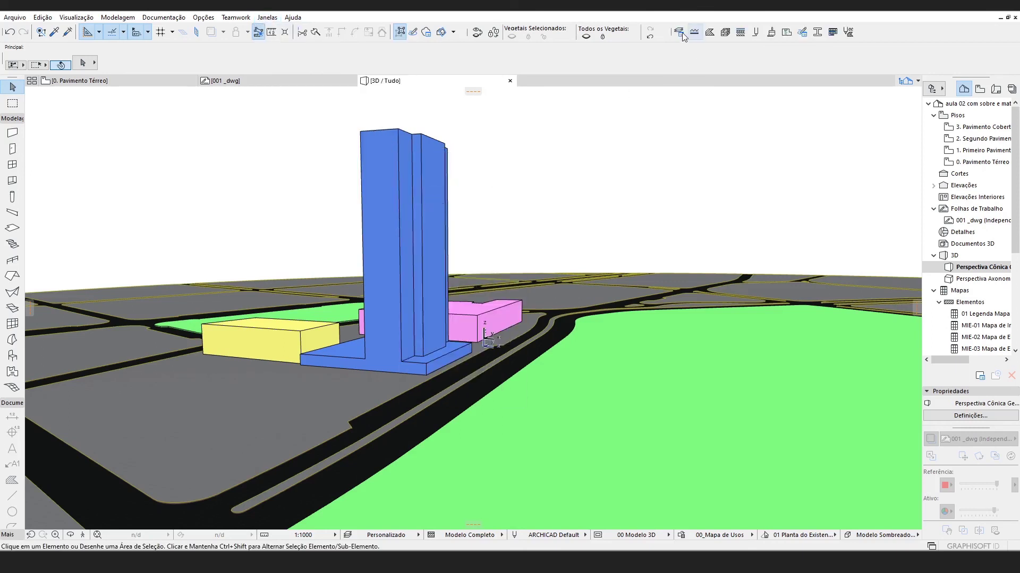
mouse_move(670, 29)
mouse_down()
mouse_move(674, 112)
mouse_move(620, 153)
mouse_move(650, 141)
mouse_move(679, 36)
mouse_up()
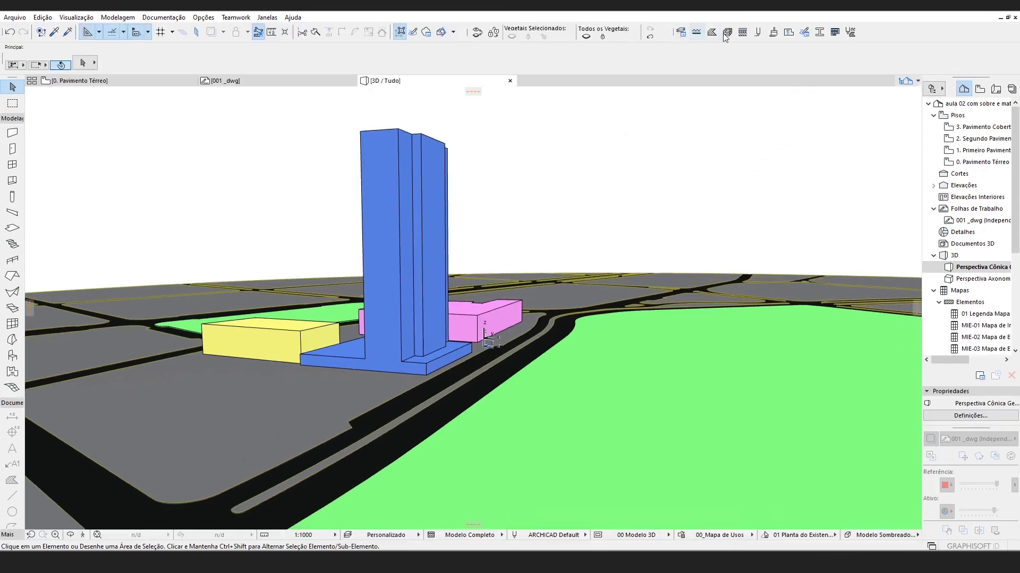
Create a surface named "00_Residencial 2" as a duplicate of "Pintura - Azul Real"
click(774, 33)
click(743, 33)
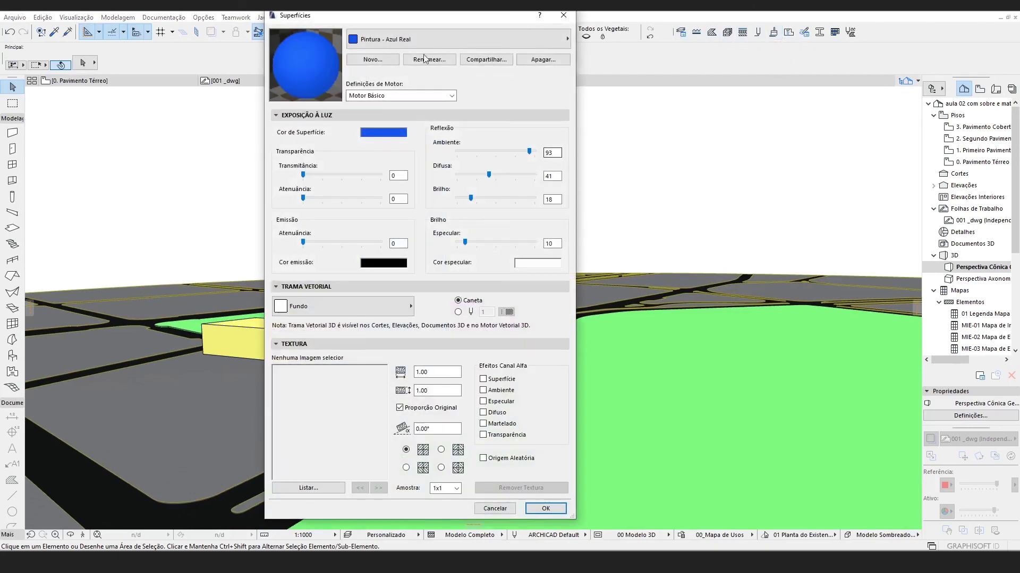
click(372, 59)
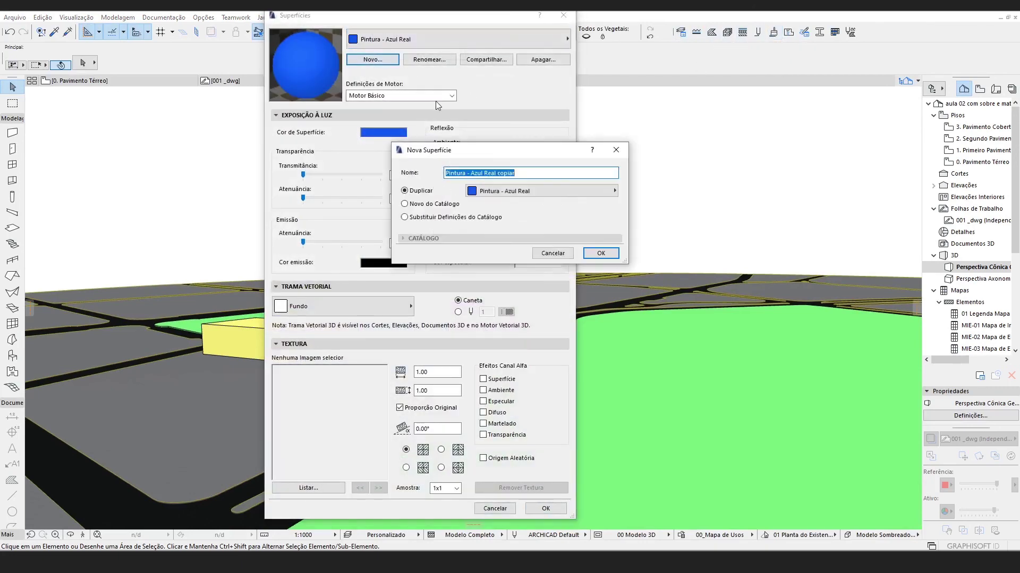
drag(515, 173, 430, 175)
text(00_Residencial 2)
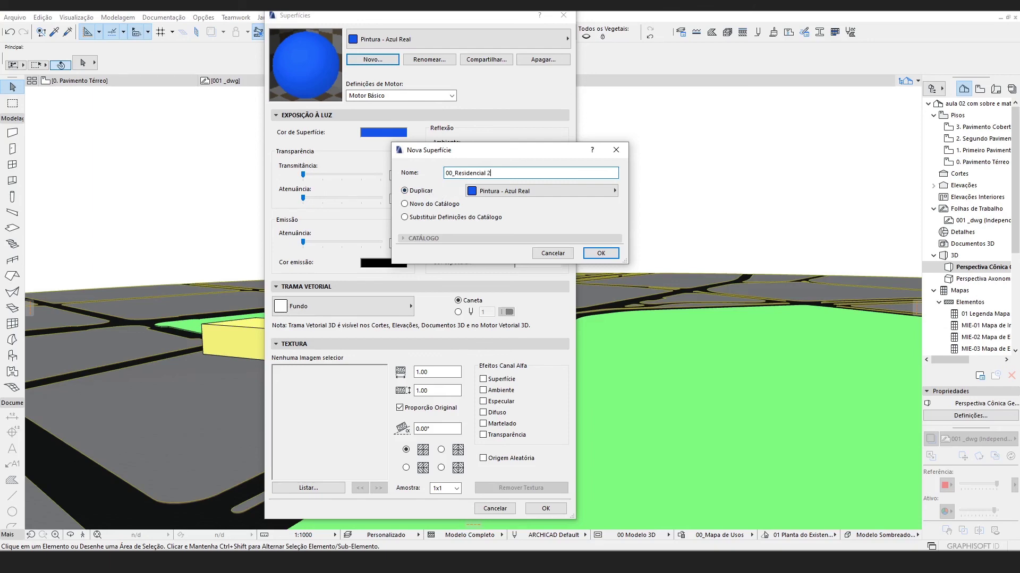
key(Return)
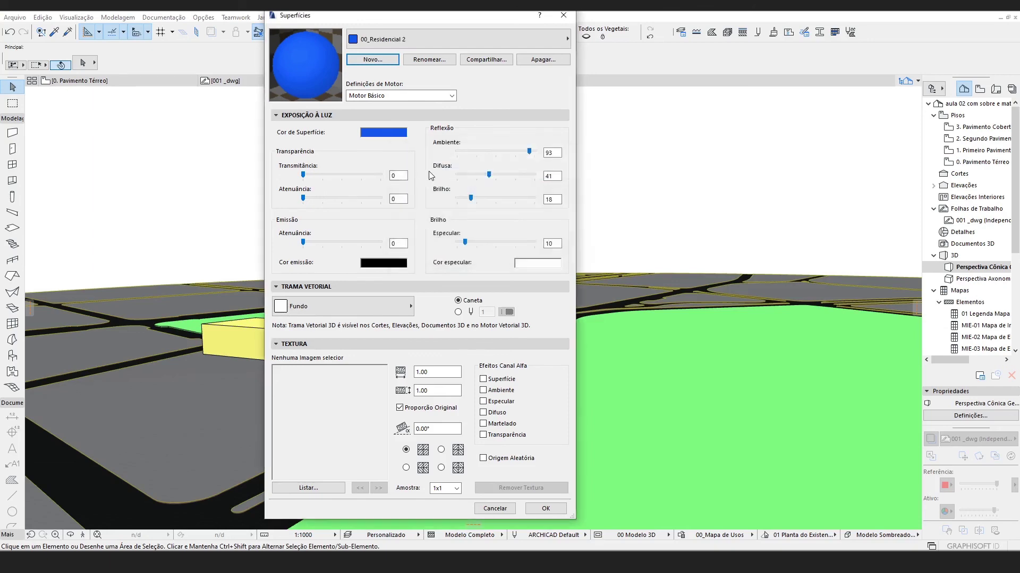
Lighten the 00_Residencial 2 surface colour to blue RGB 80, 128, 239 and set its reflection shine (Brilho) to 43
click(406, 40)
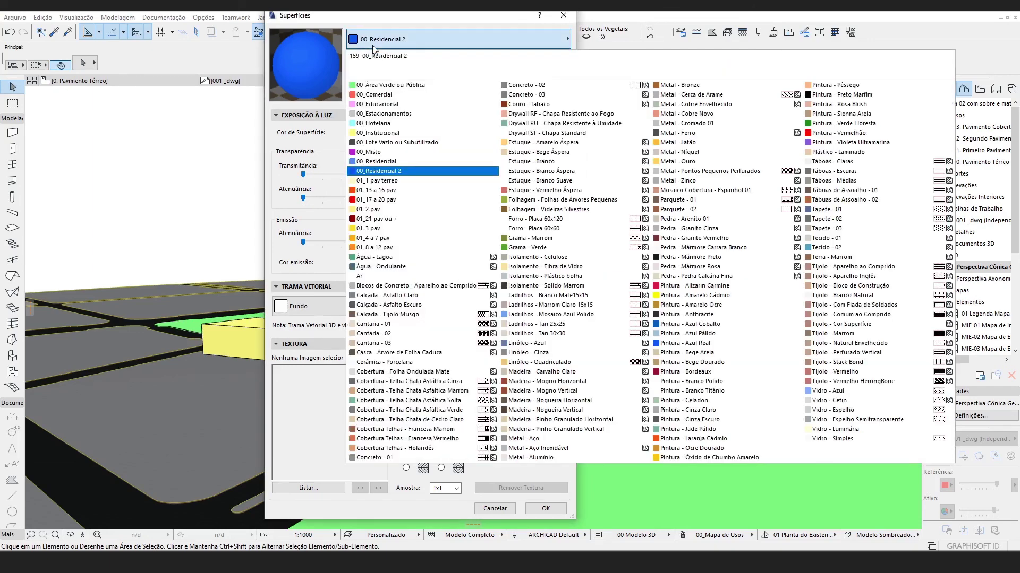
click(391, 171)
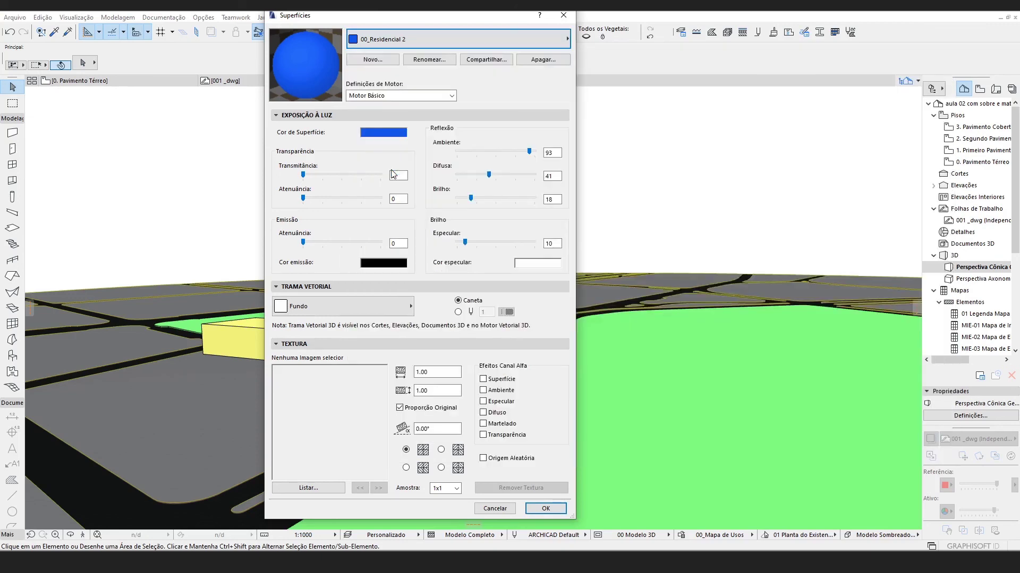
click(373, 133)
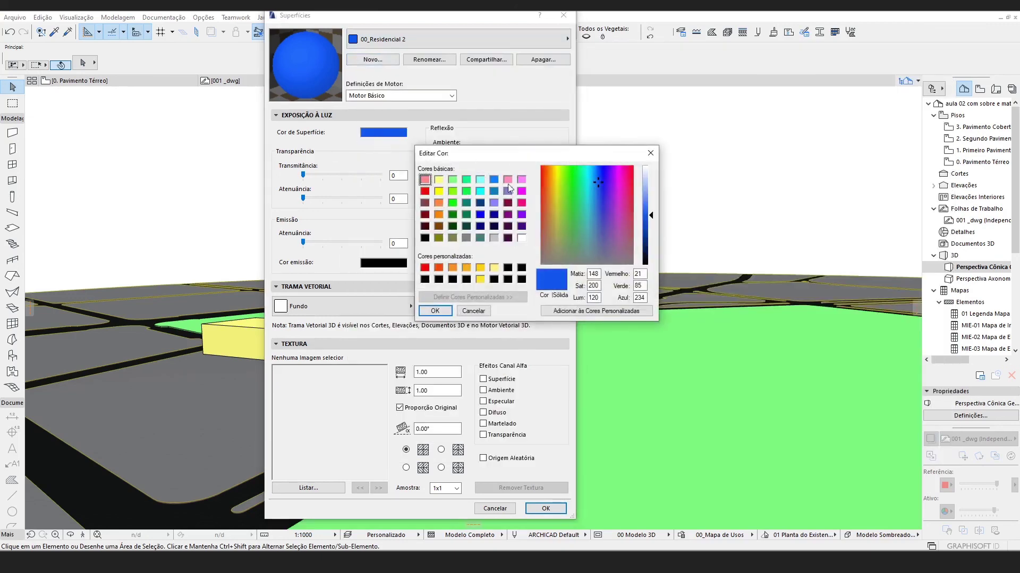
drag(656, 195, 655, 206)
click(434, 310)
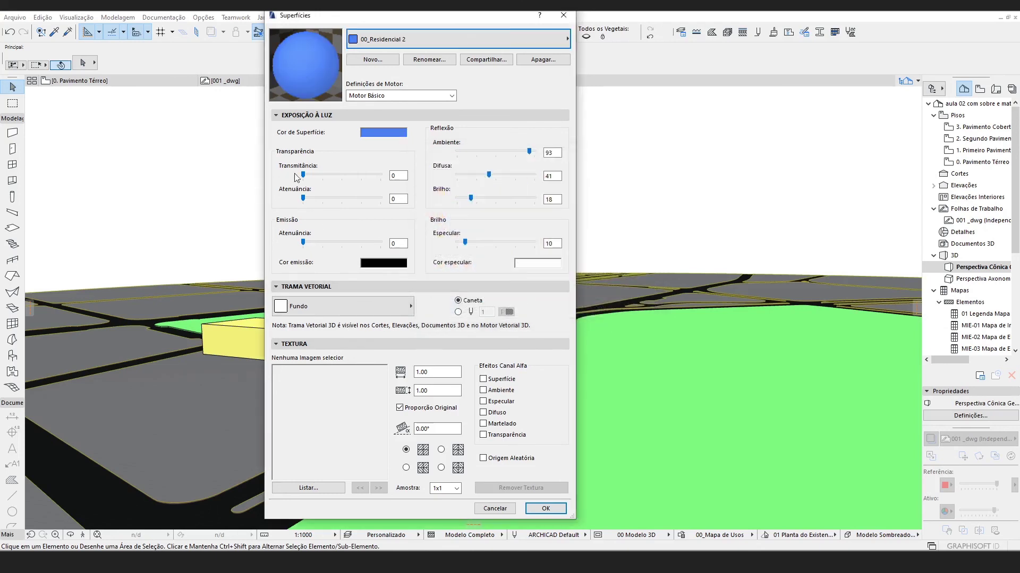
mouse_move(304, 175)
mouse_down()
mouse_move(335, 175)
mouse_move(302, 175)
mouse_up()
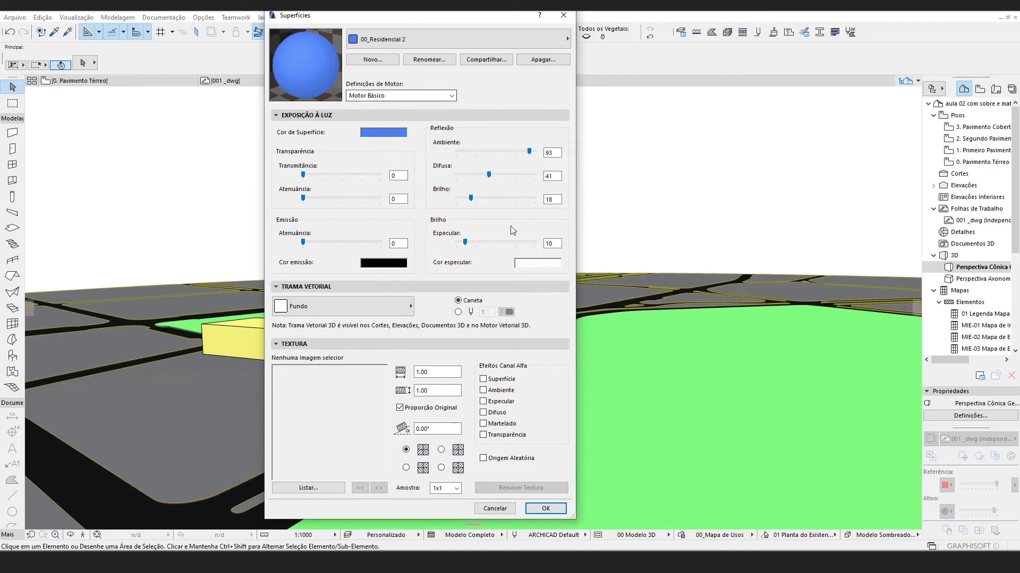
drag(471, 199, 484, 198)
click(388, 46)
click(402, 40)
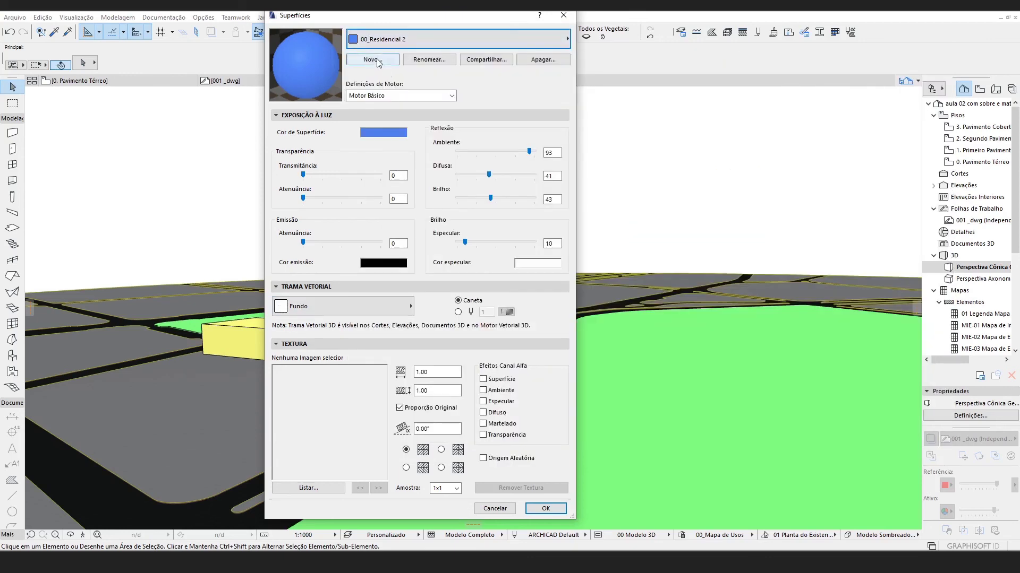
Create a surface named "00_Comercial 2" as a duplicate of 00_Residencial 2
click(378, 59)
click(473, 173)
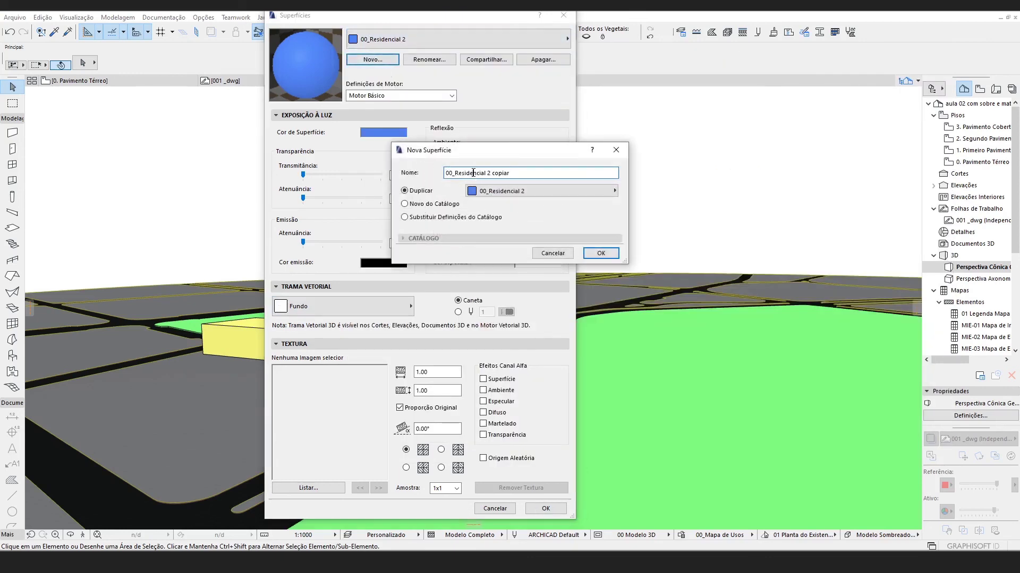
drag(455, 173, 564, 174)
text(Comercial)
key(Return)
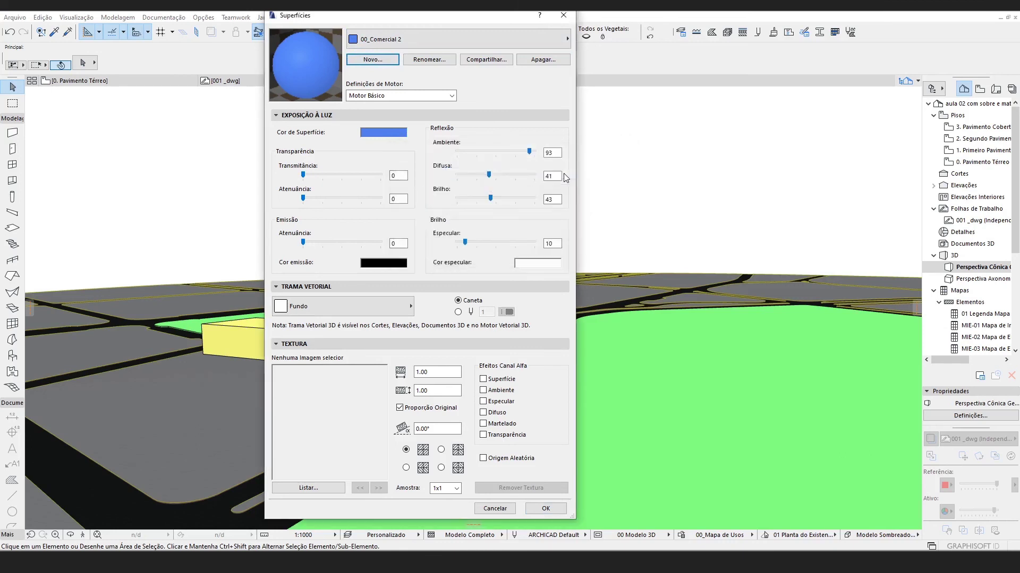
Set the 00_Comercial 2 surface colour to a lightened red based on the first custom colour
click(394, 135)
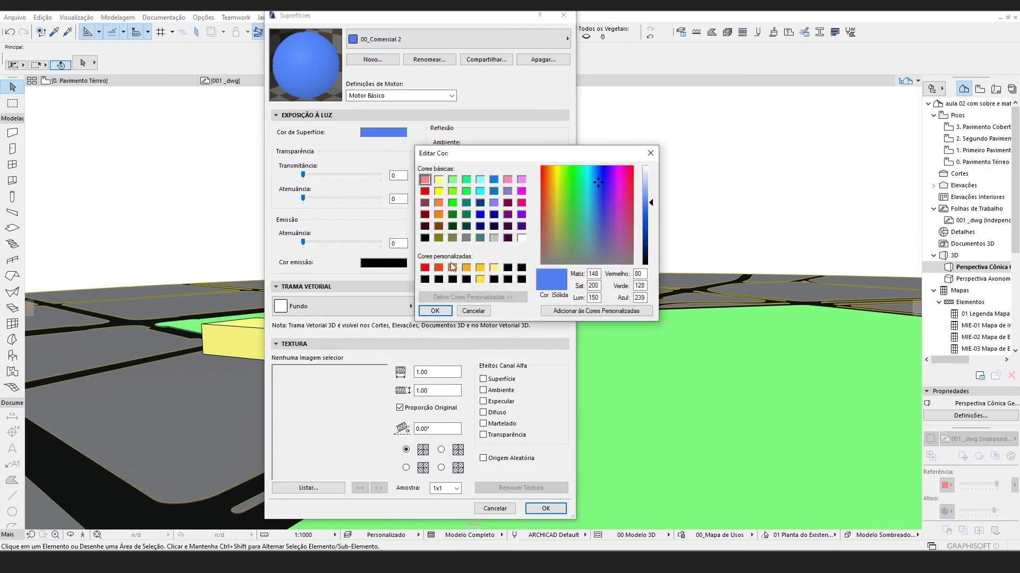
click(425, 267)
drag(642, 211, 651, 201)
click(435, 311)
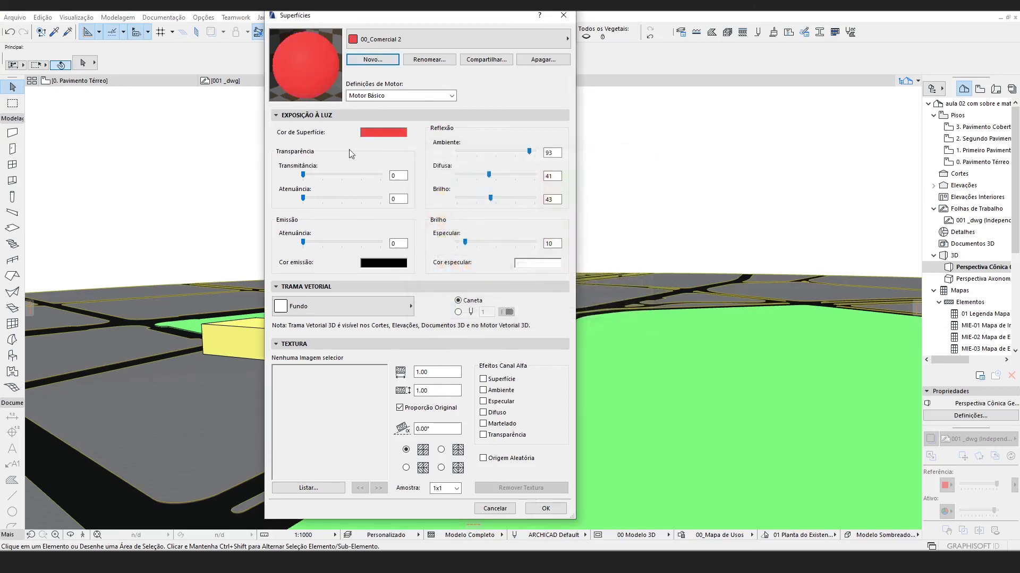
Delete the 00_Comercial 2 and 00_Residencial 2 surfaces without substituting them, and close the surface settings
click(393, 45)
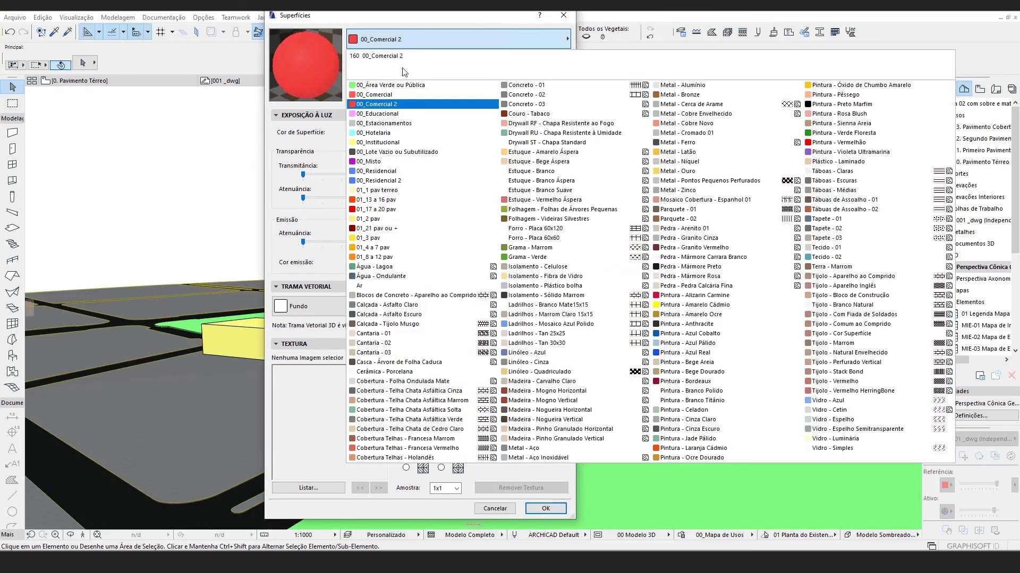
click(382, 109)
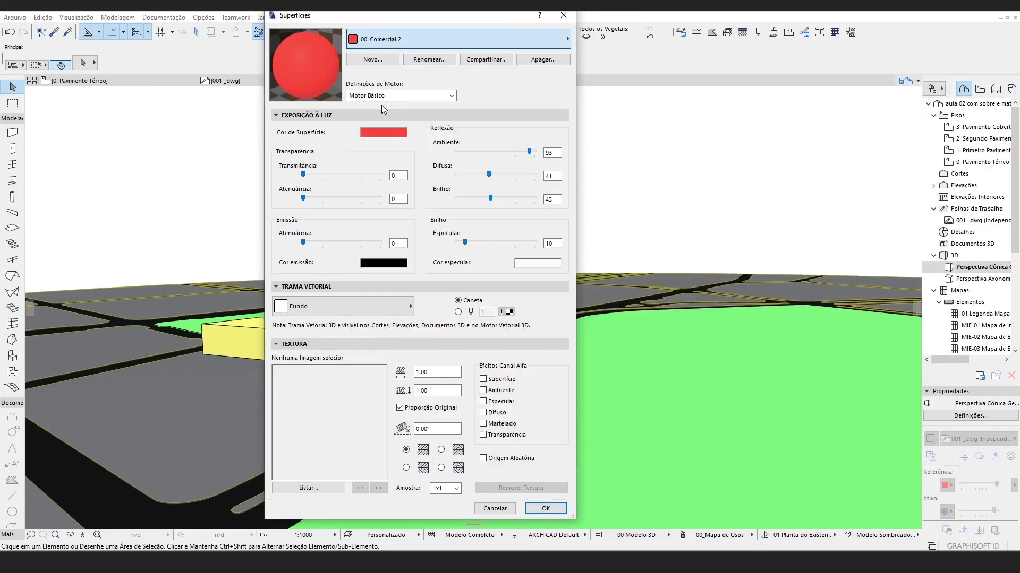
click(543, 59)
click(578, 259)
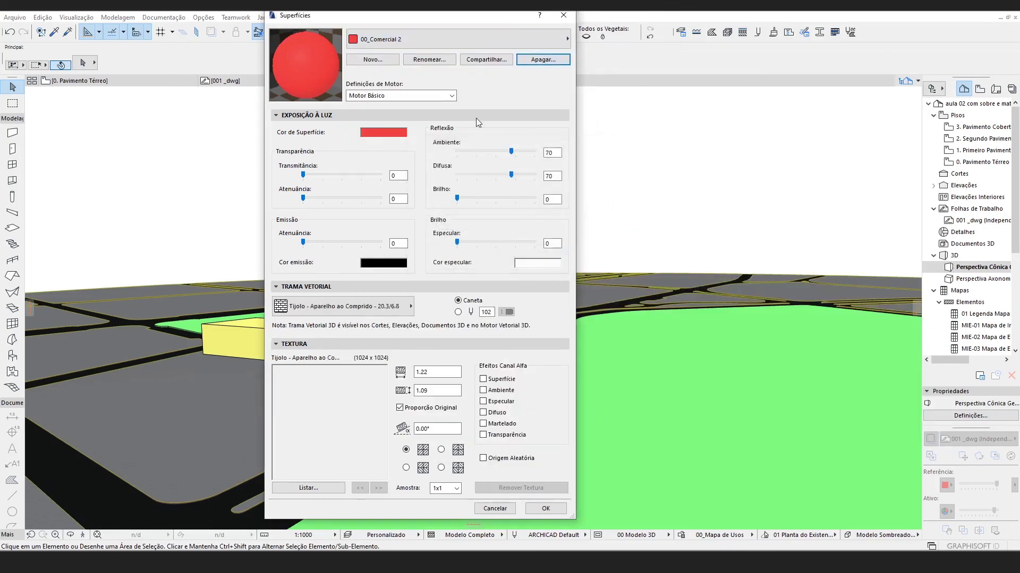
click(398, 39)
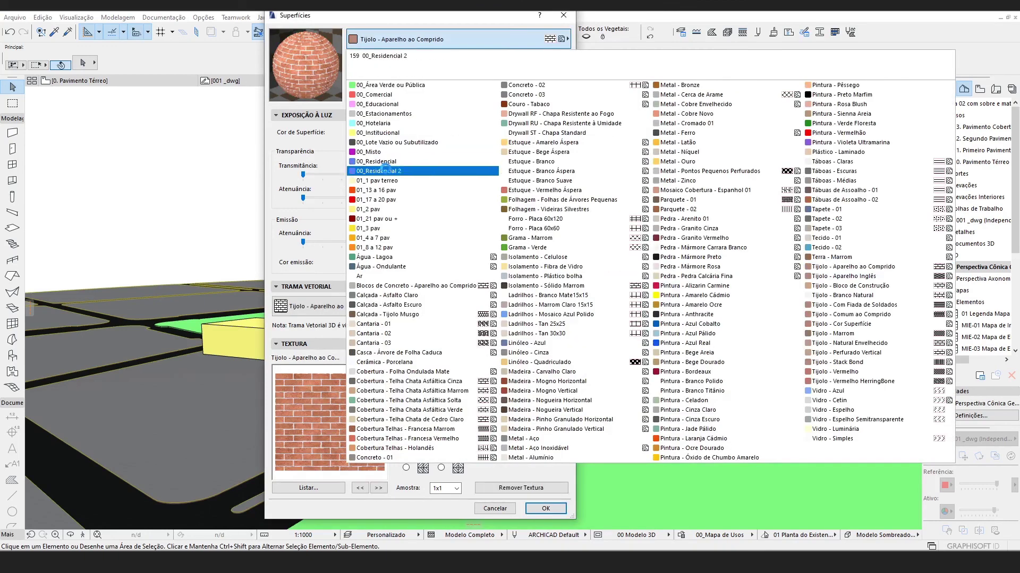
click(384, 171)
click(547, 60)
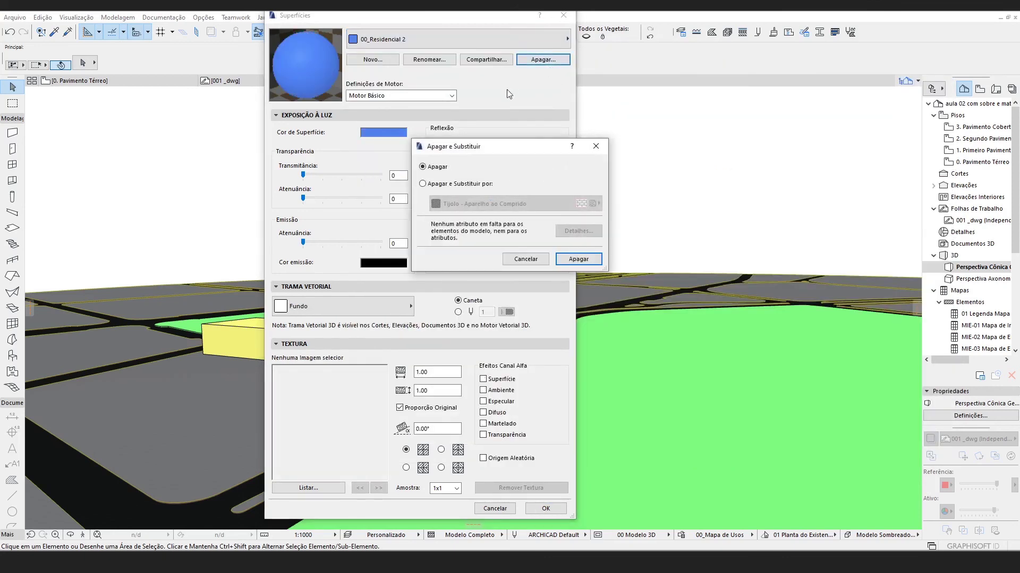
click(578, 259)
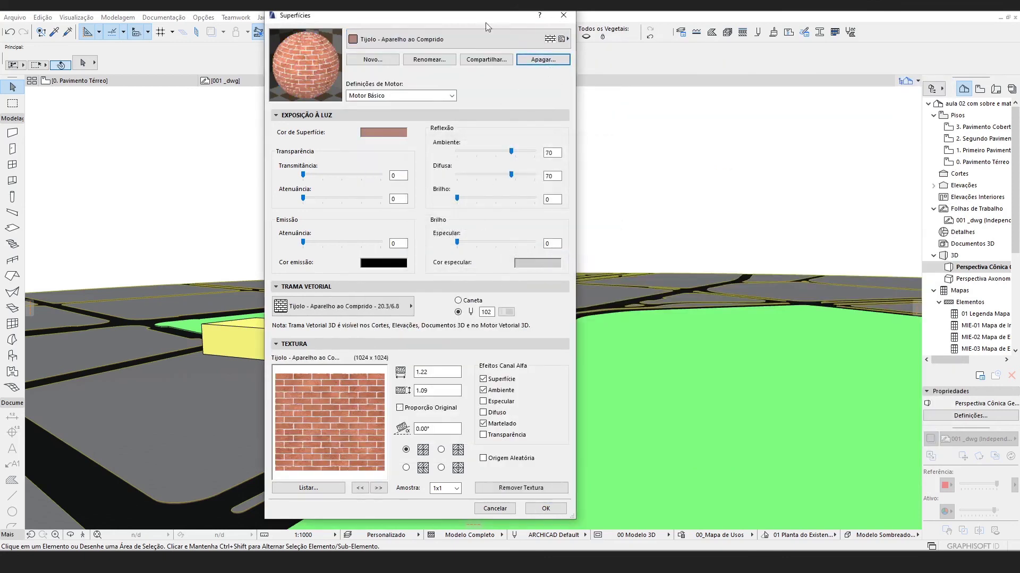
click(563, 15)
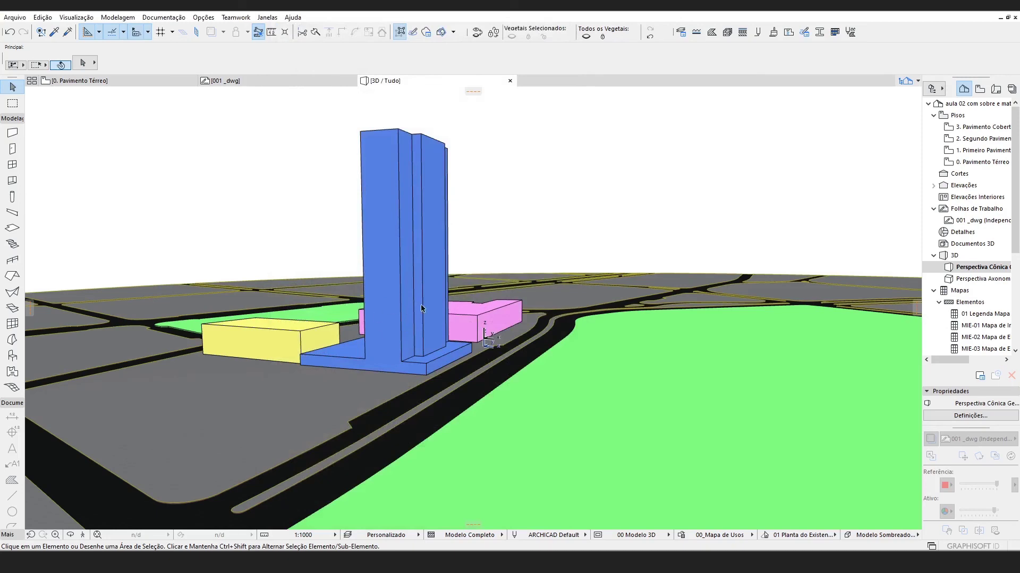
Switch to the Pavimento Térreo floor plan and apply the "Mapas de Estudos" pen set to it
click(79, 80)
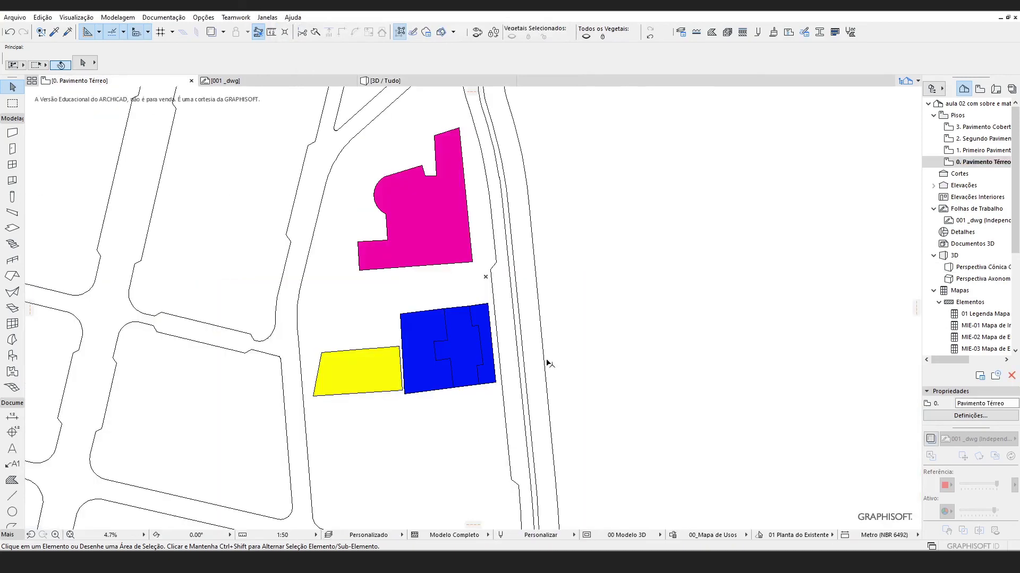
scroll(523, 340, down, 2)
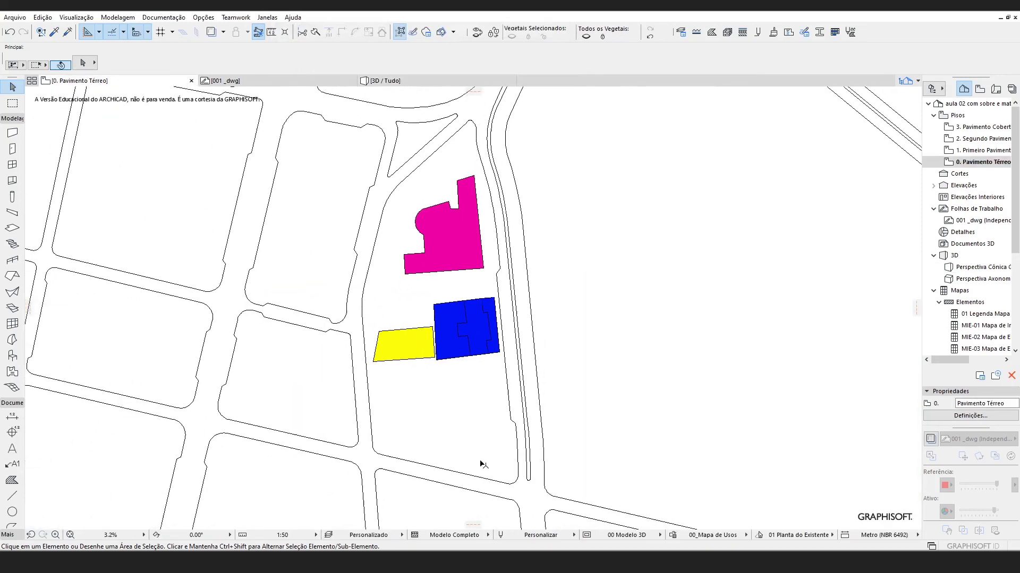
click(499, 534)
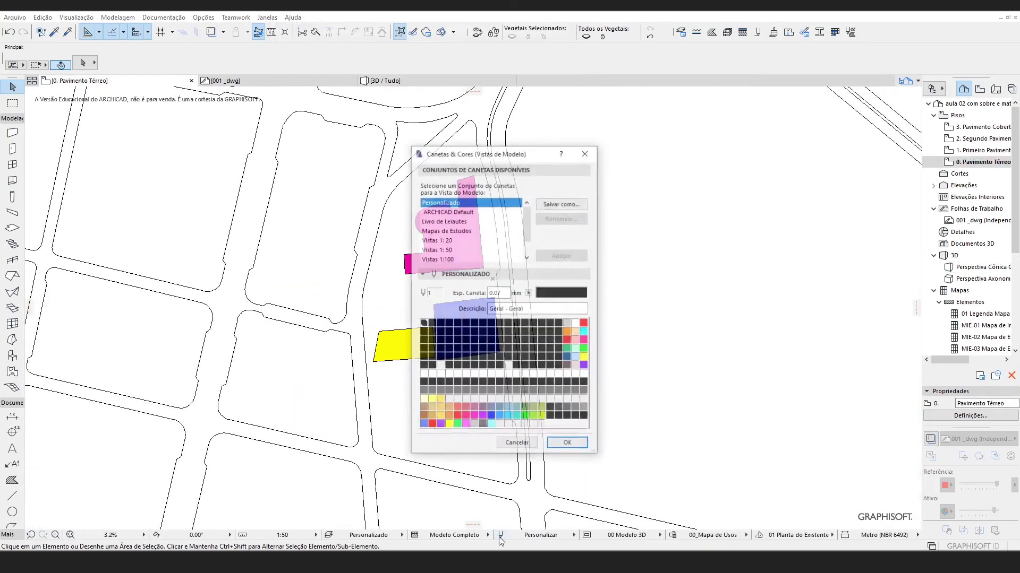
click(456, 230)
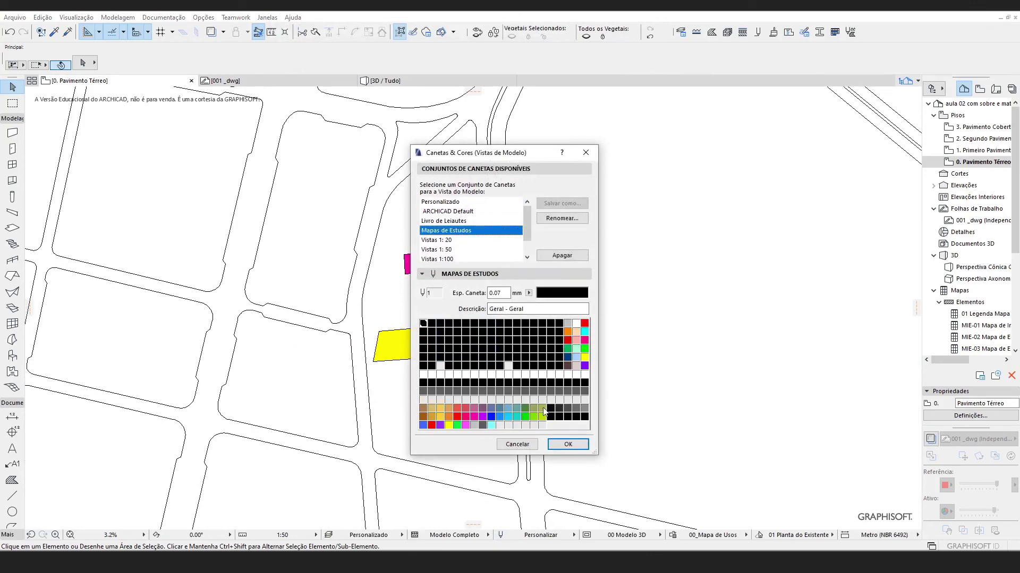
click(565, 445)
scroll(521, 248, up, 3)
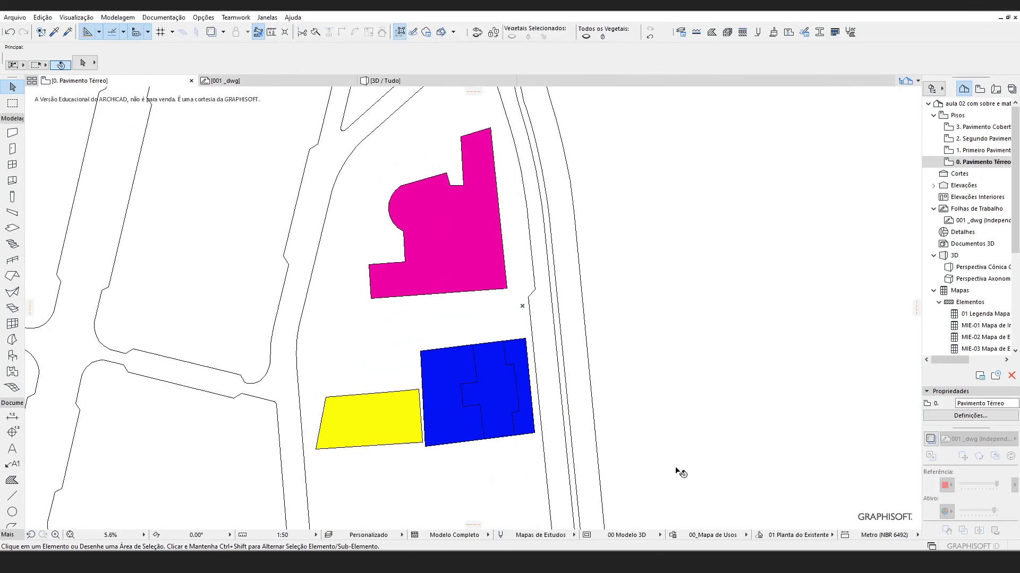
Return to the 3D view, open the surface settings and review the list of custom land-use and height surfaces
click(385, 80)
click(421, 170)
click(573, 191)
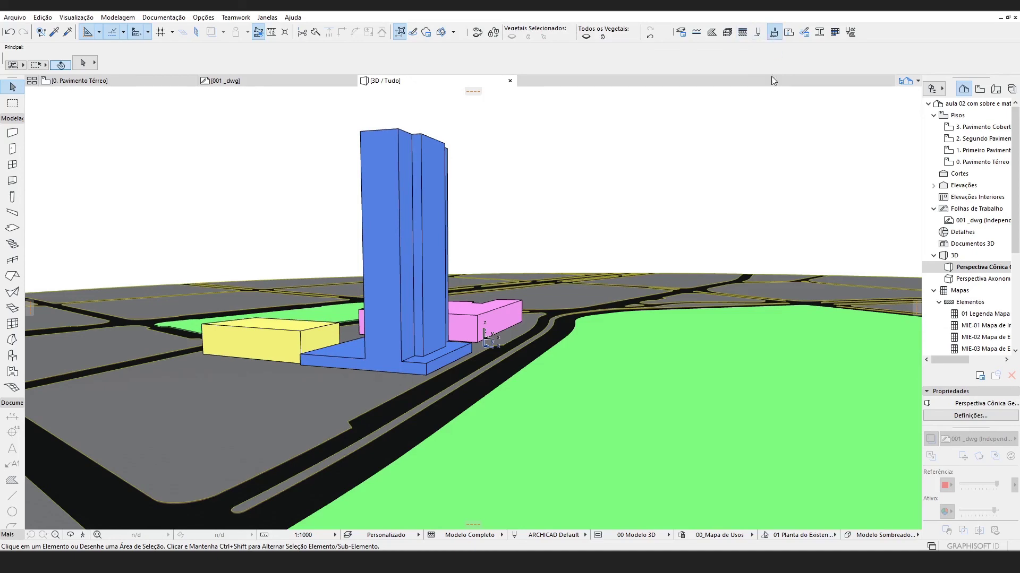
drag(366, 17, 534, 14)
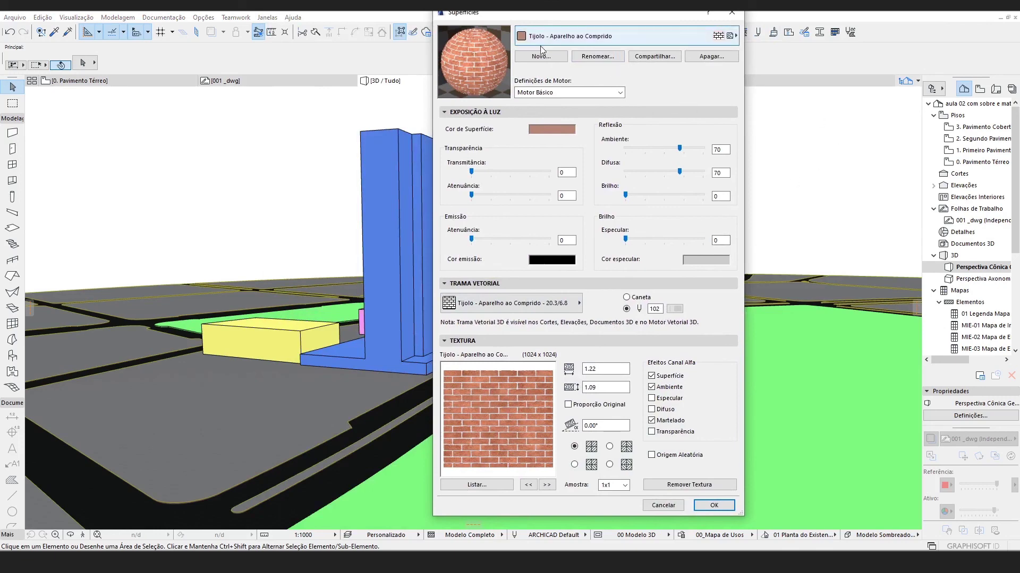
click(554, 42)
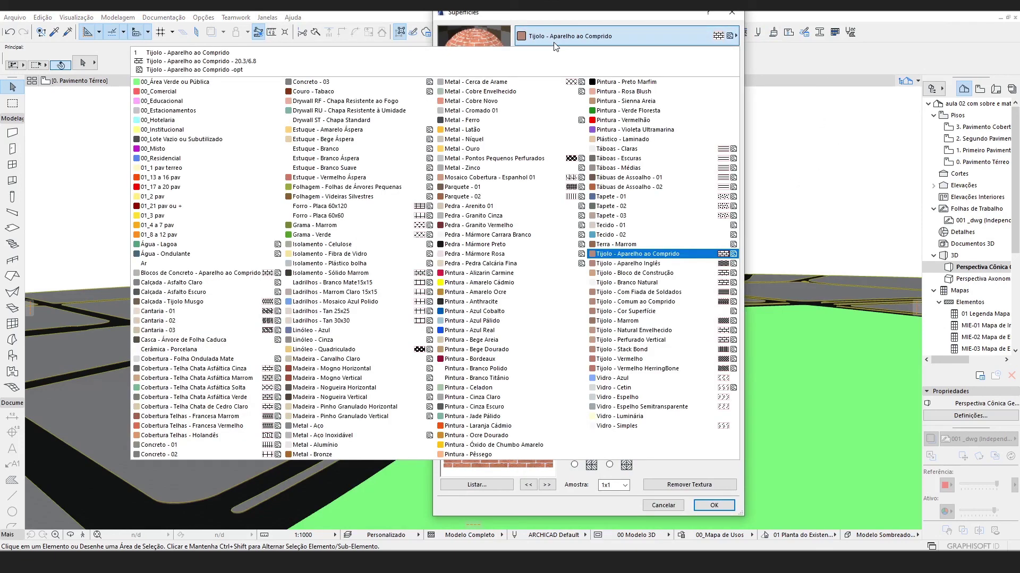
click(555, 19)
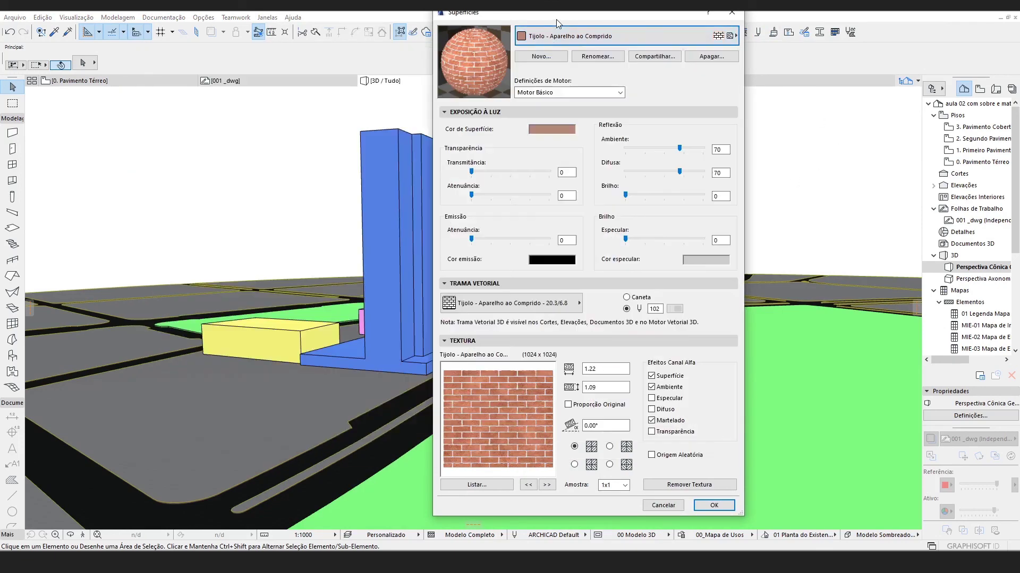
Try adding the catalogue surface Pintura - Azul Metálico 23 from the Pintura 23 folder of the ARCHICAD 23 library's wall finishes
click(541, 56)
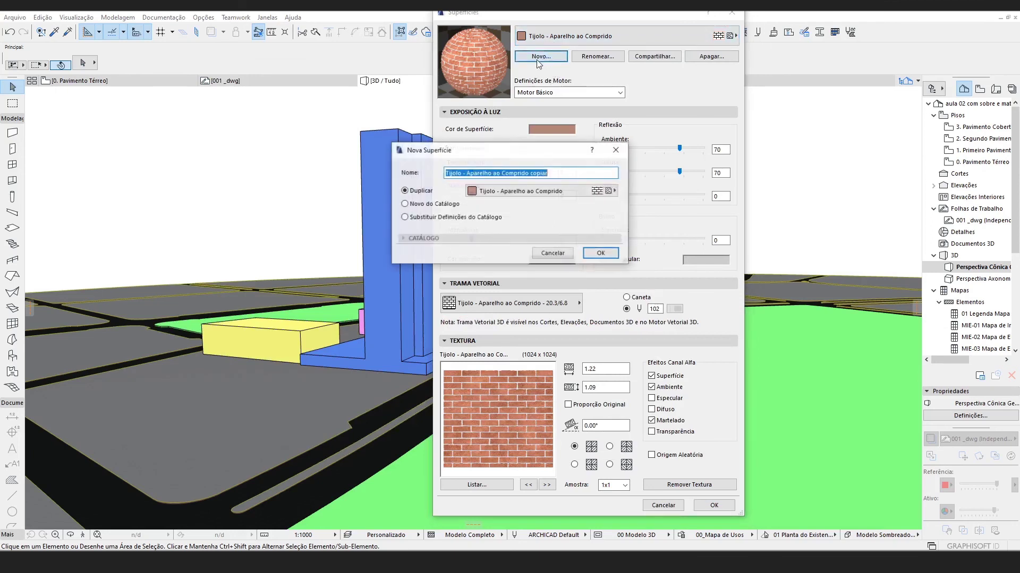
click(427, 205)
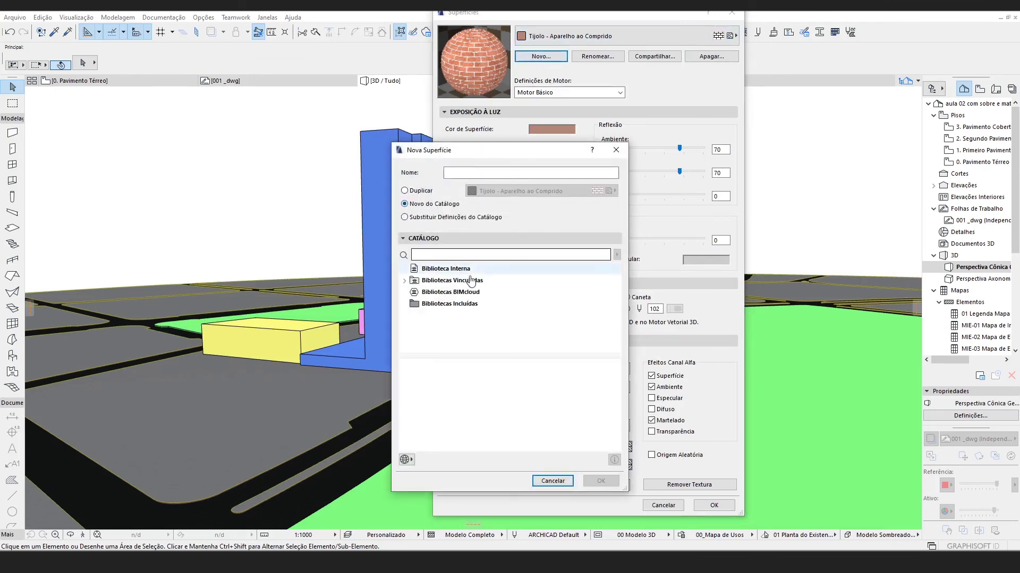
click(406, 281)
click(409, 292)
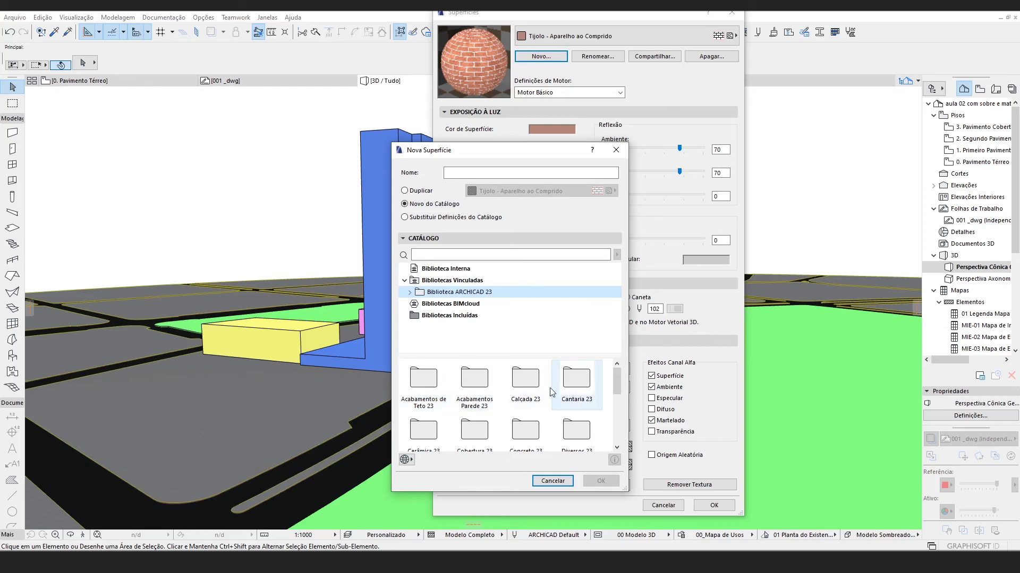
double_click(488, 388)
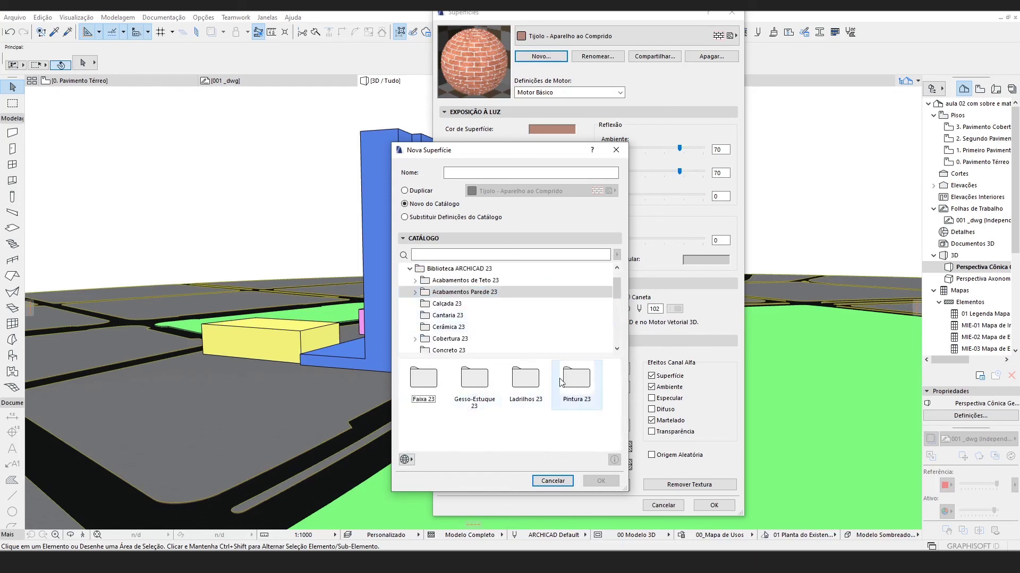
double_click(525, 378)
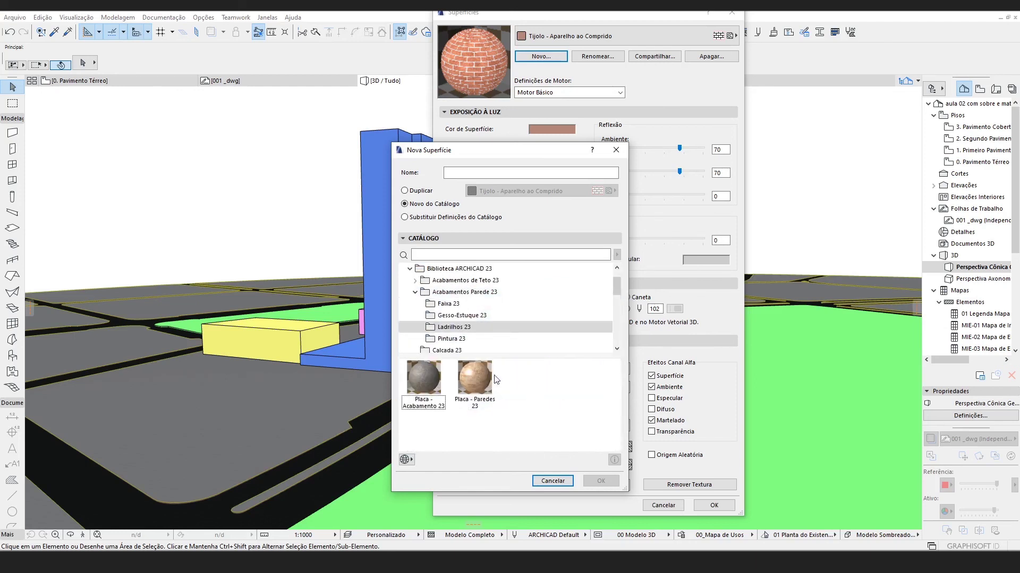
click(467, 339)
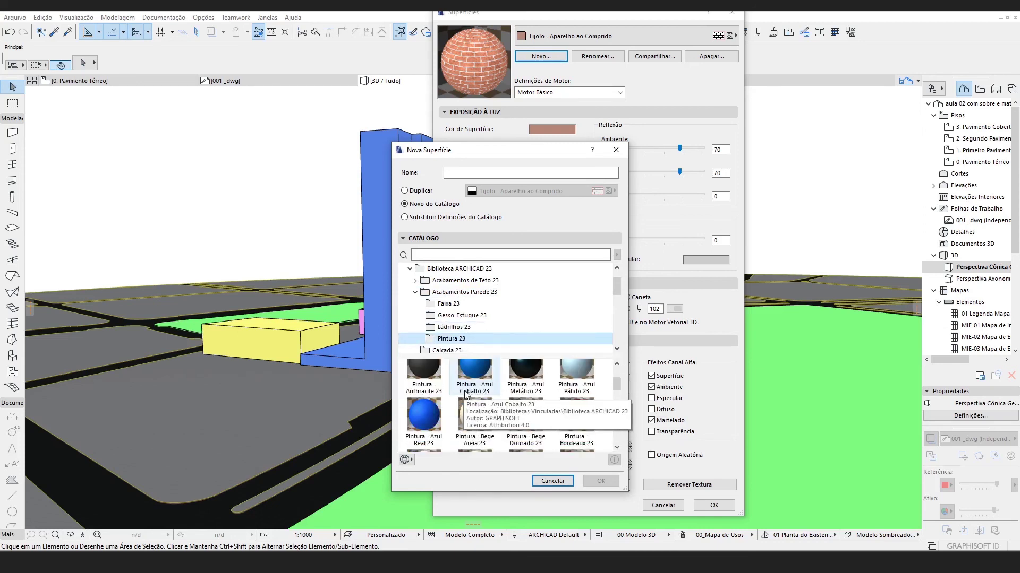
scroll(489, 397, up, 1)
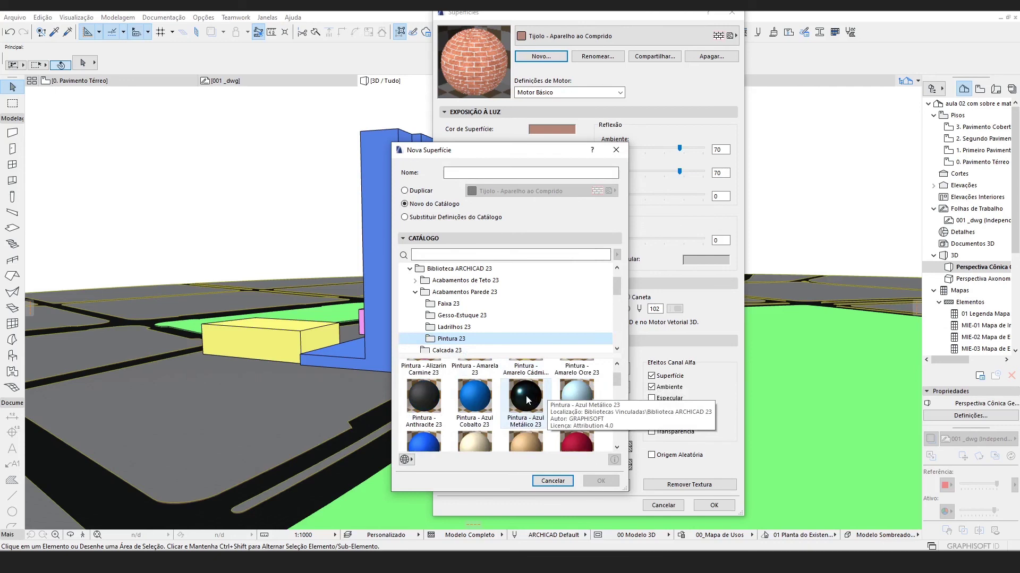
click(527, 401)
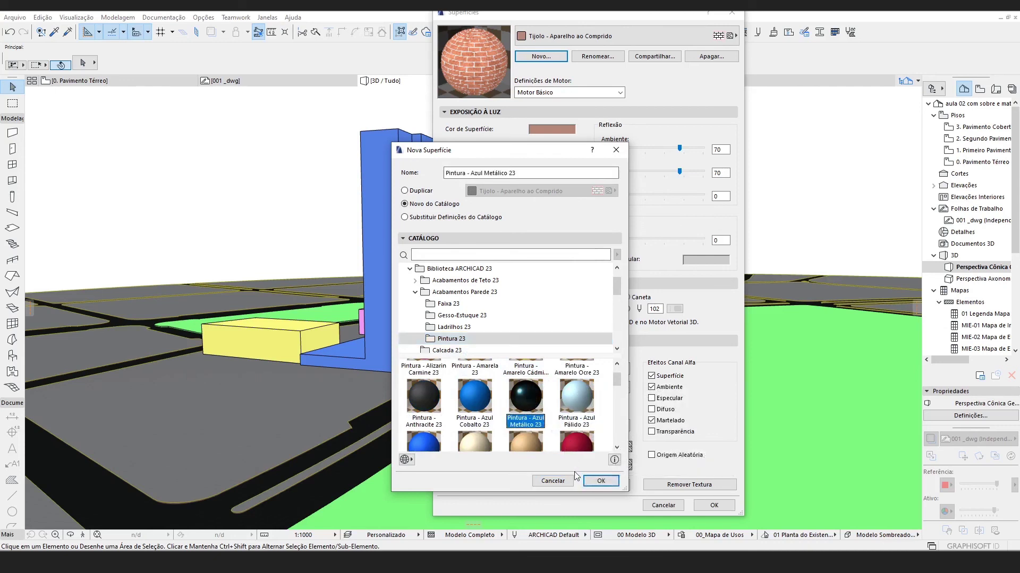
click(601, 481)
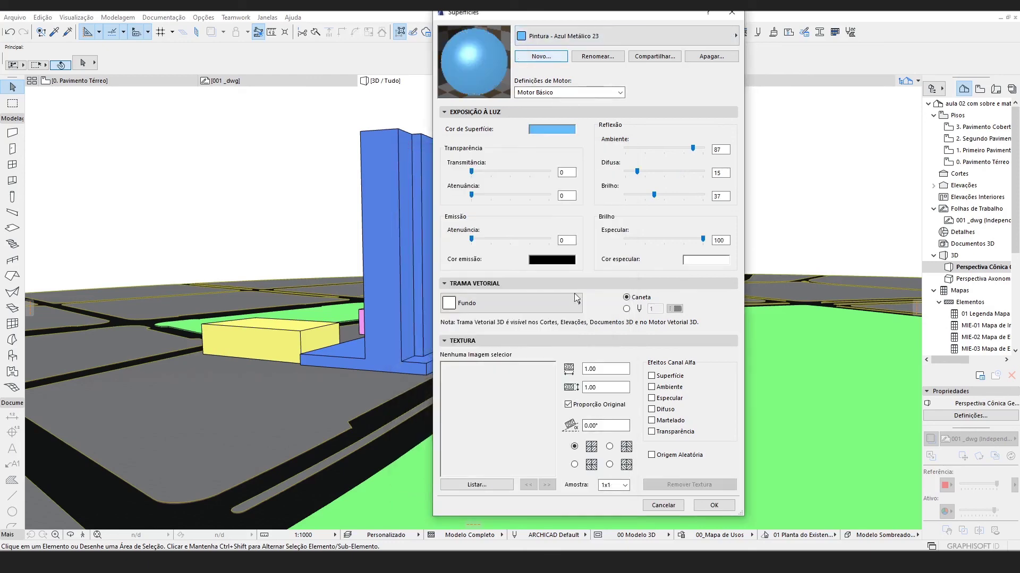
Check the surface list for the added metallic blue paint, and discard it by cancelling the surface settings
click(607, 29)
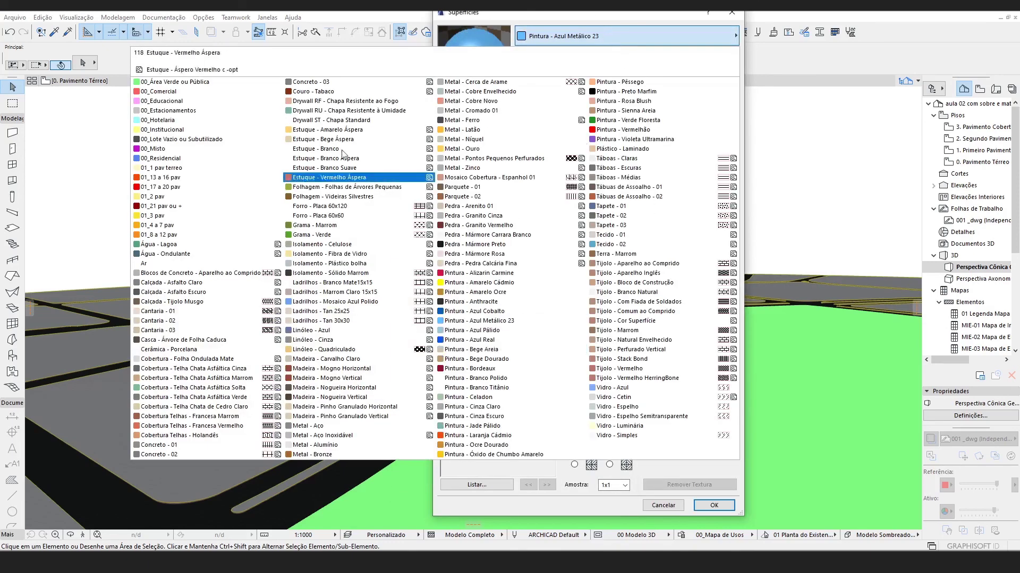
click(529, 22)
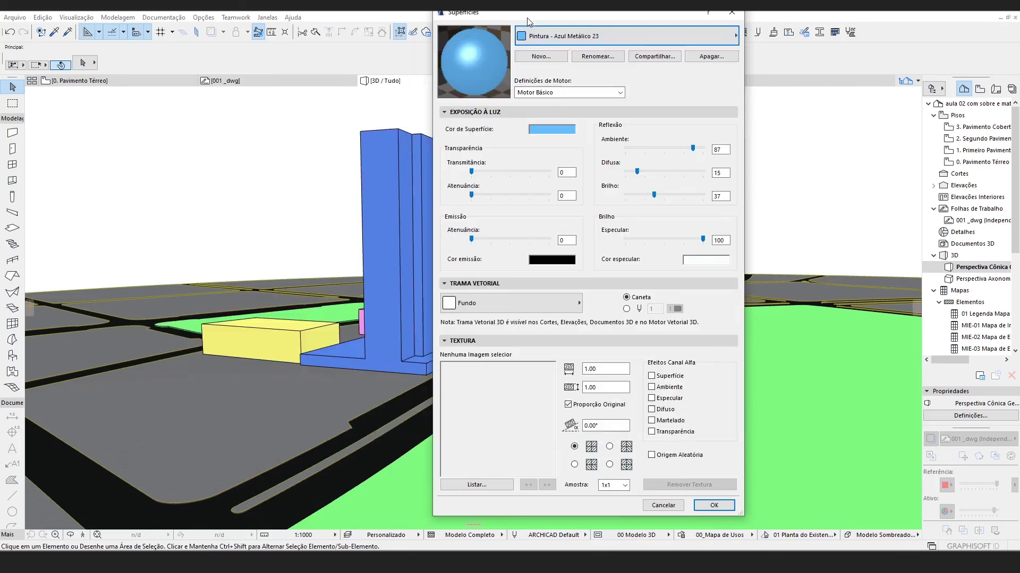
click(540, 56)
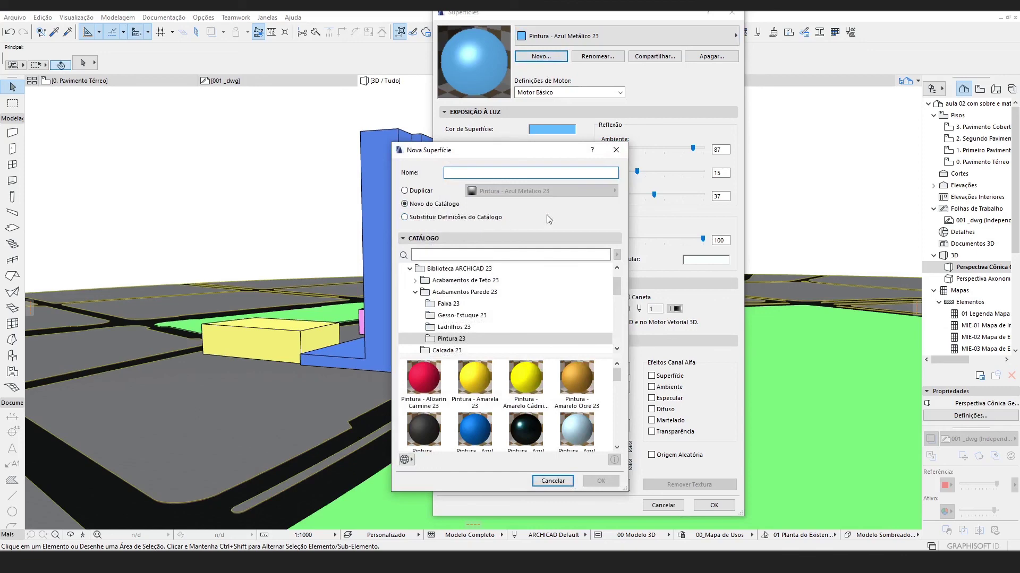
click(616, 150)
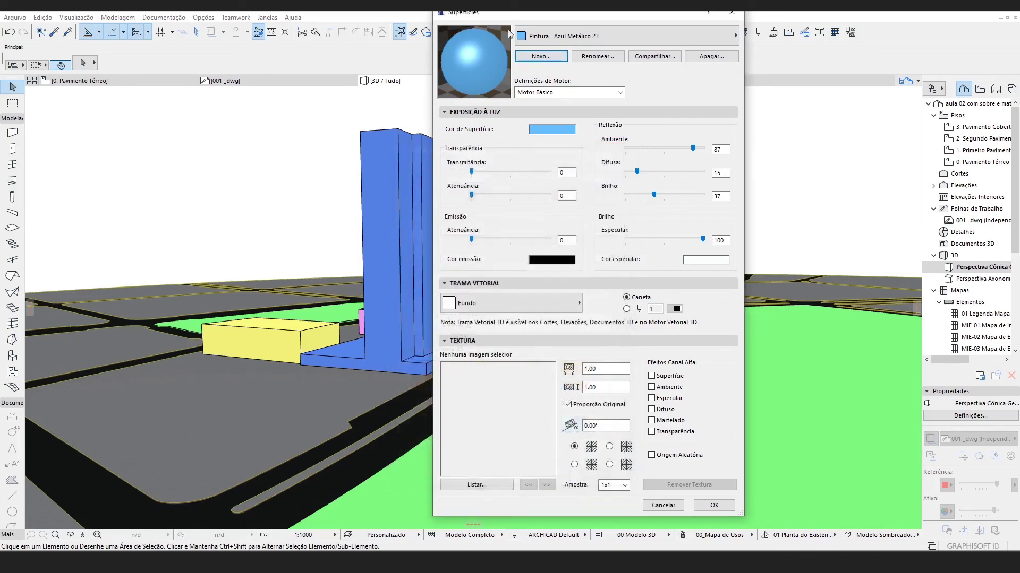
click(674, 505)
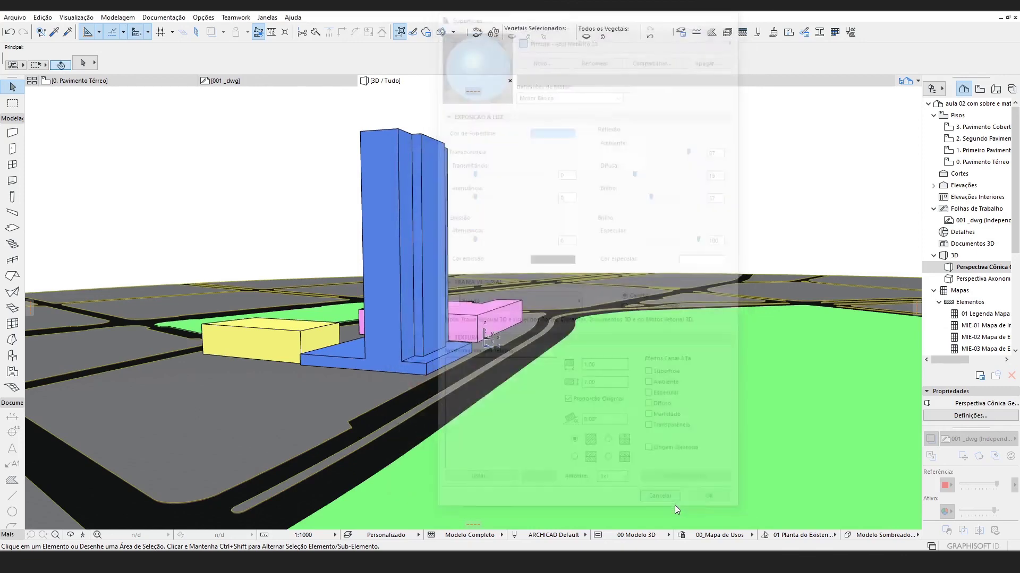
Reopen the surface settings, view the 00_Educacional surface's definition, and close the settings
click(774, 32)
click(616, 36)
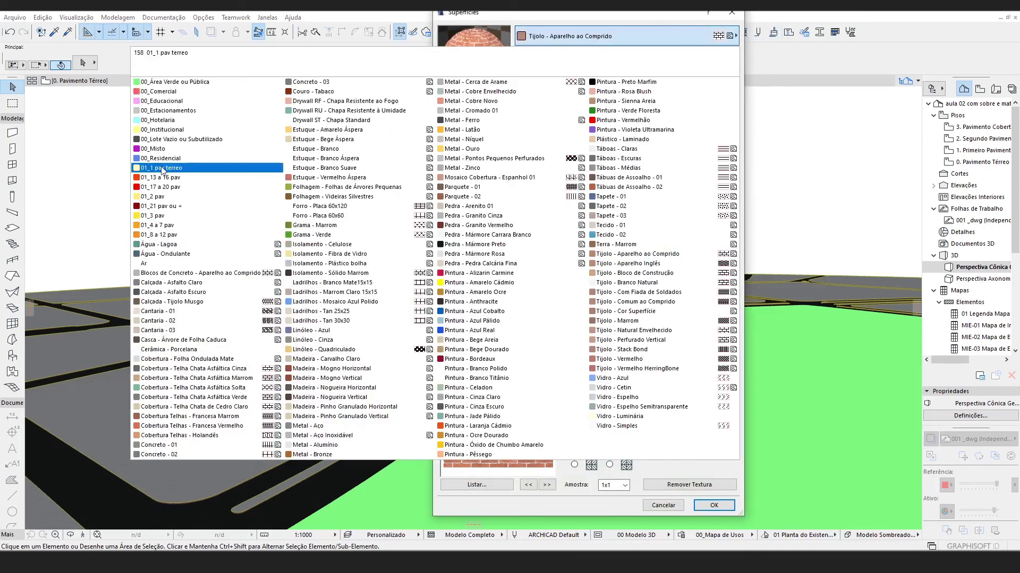
click(187, 101)
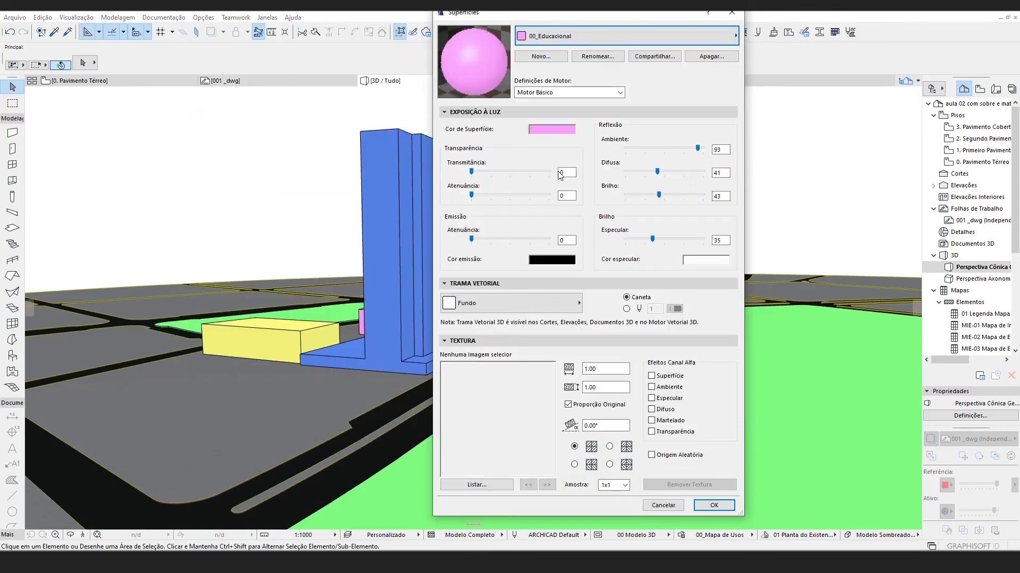
click(541, 57)
key(Escape)
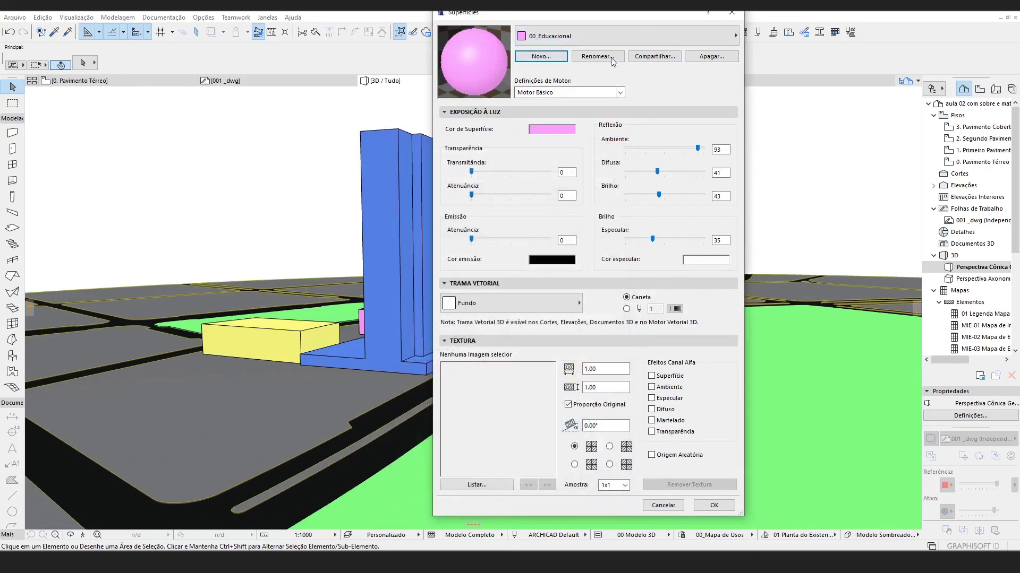
click(713, 505)
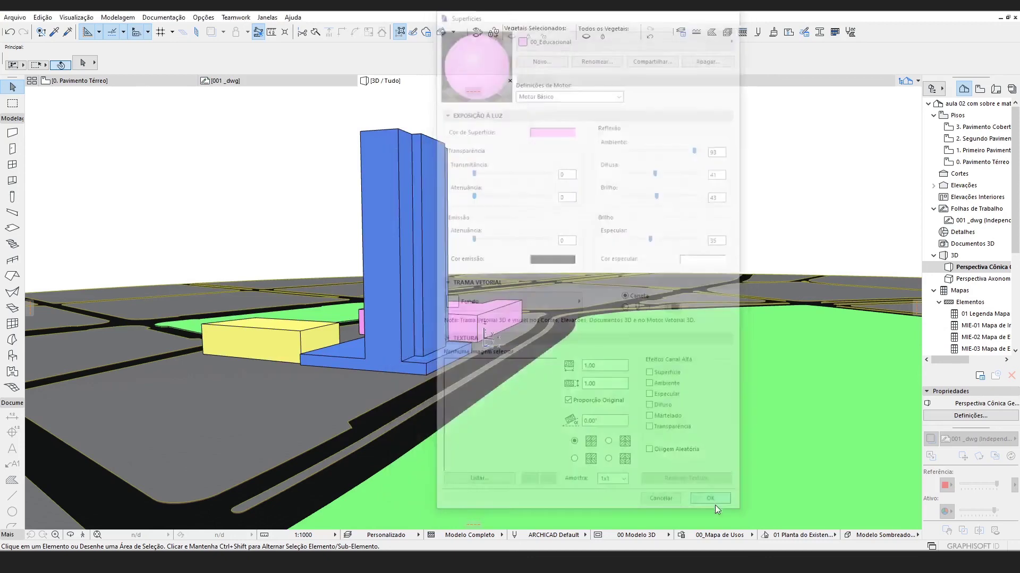
Open the graphic override combinations to view the 00_Mapa de Usos rules beside the 3D buildings
shift+middle_drag(456, 254, 554, 462)
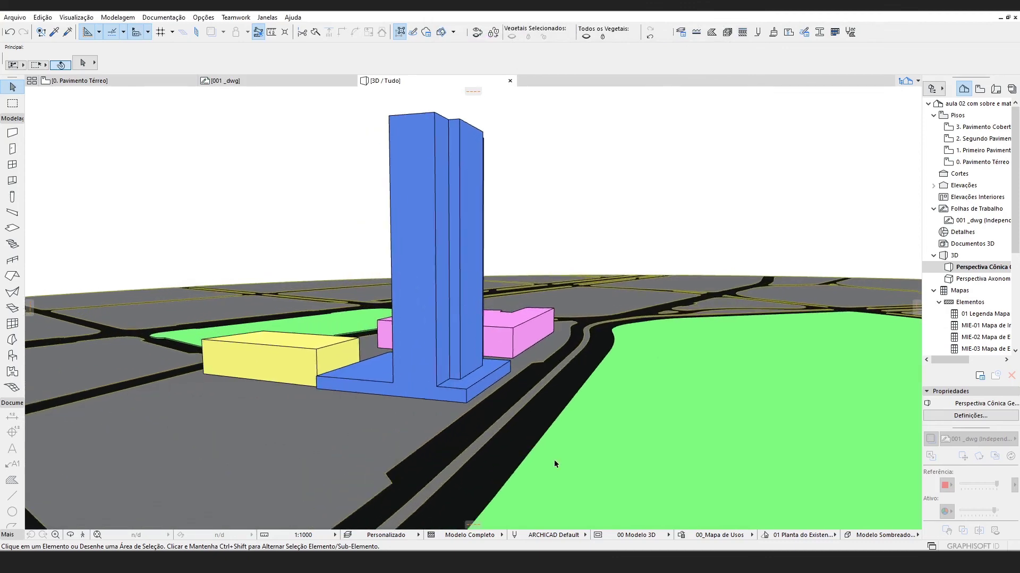
click(683, 537)
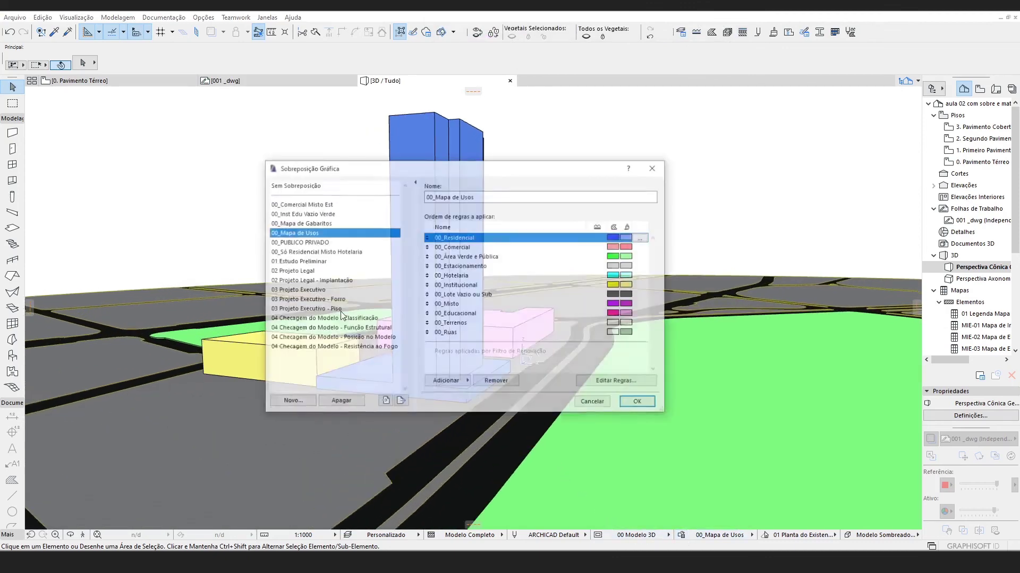
drag(457, 177, 769, 153)
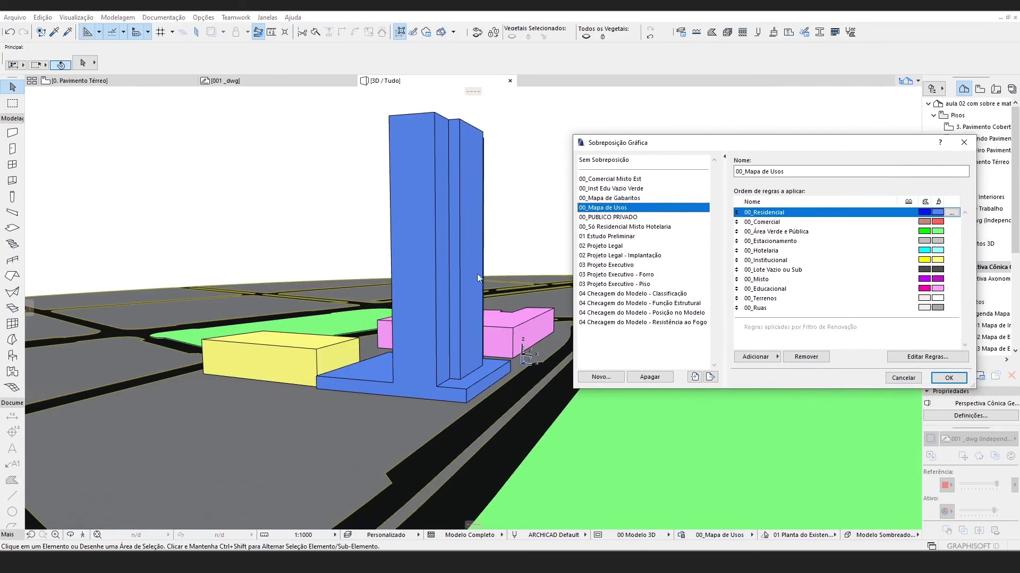